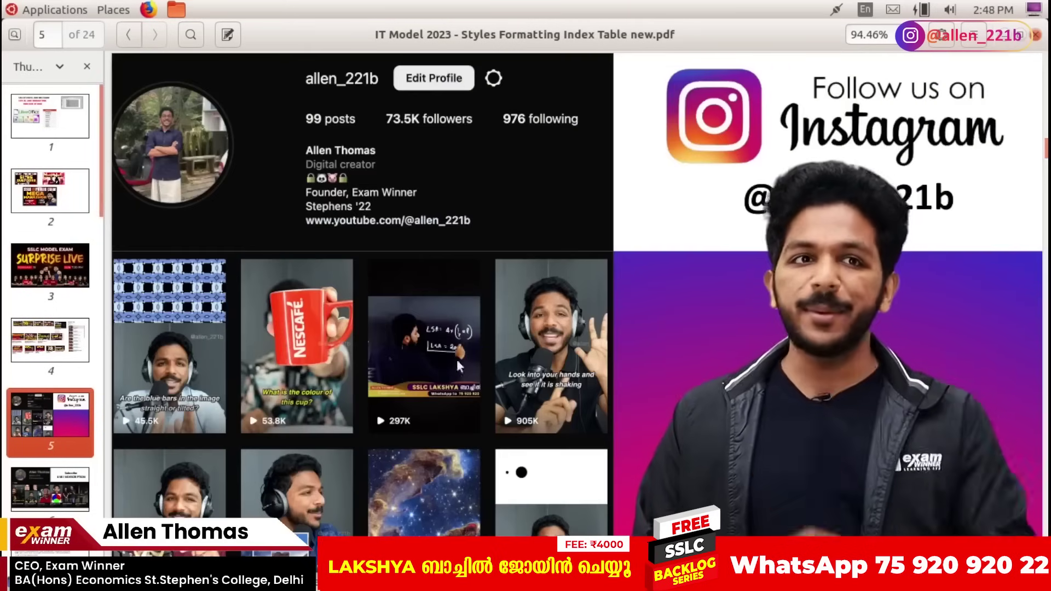
Examine the Activity 5 task on page 14 of the exam PDF, including its file name and Table of Contents and Index requirement
scroll(369, 342, "down", 2)
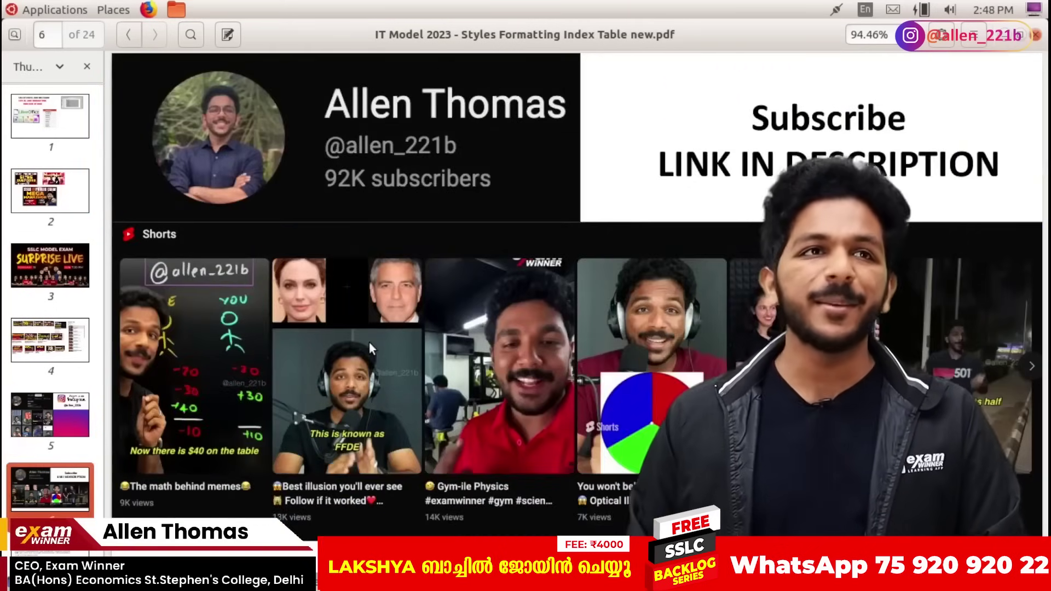
scroll(369, 341, "down", 2)
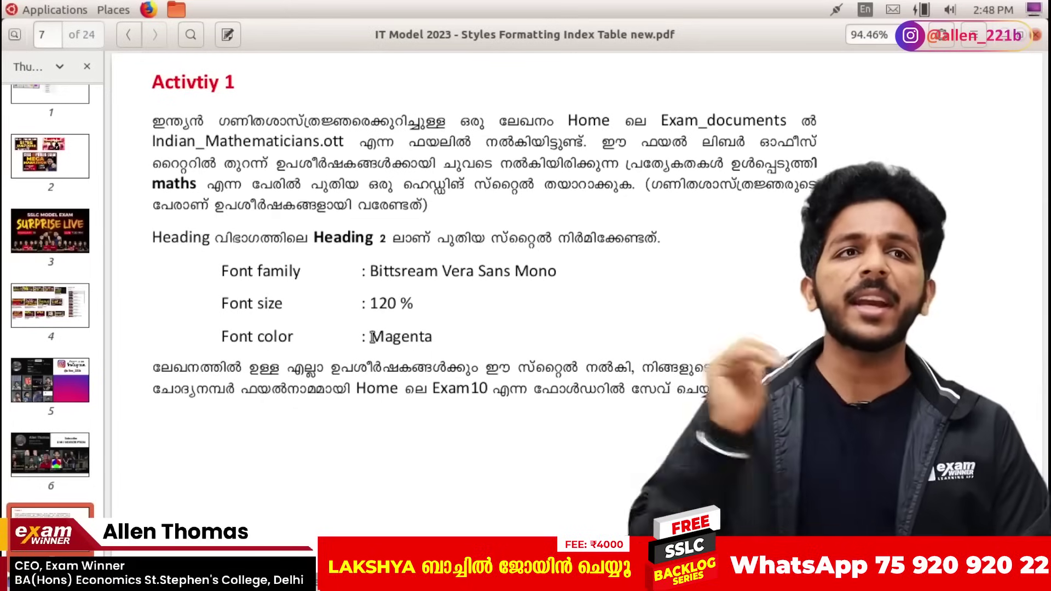
scroll(371, 336, "down", 10)
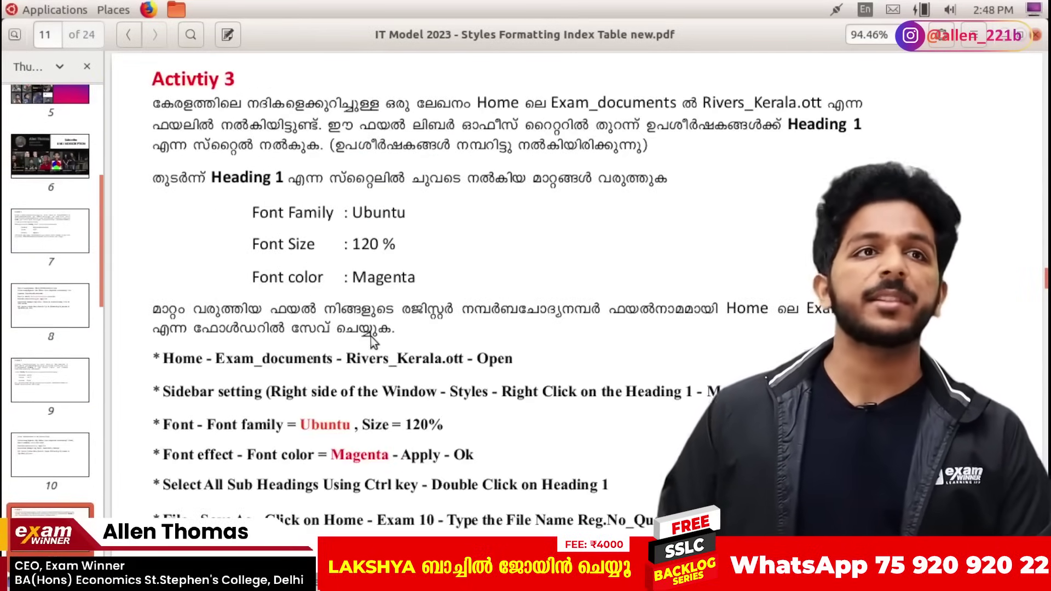
scroll(370, 336, "down", 5)
scroll(370, 337, "down", 3)
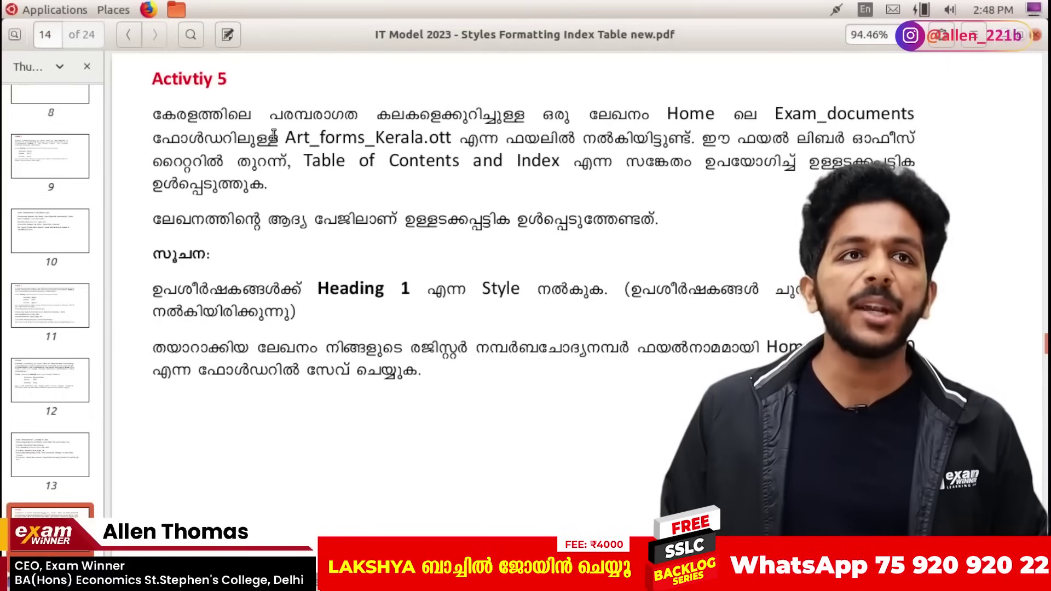
left_click(428, 138)
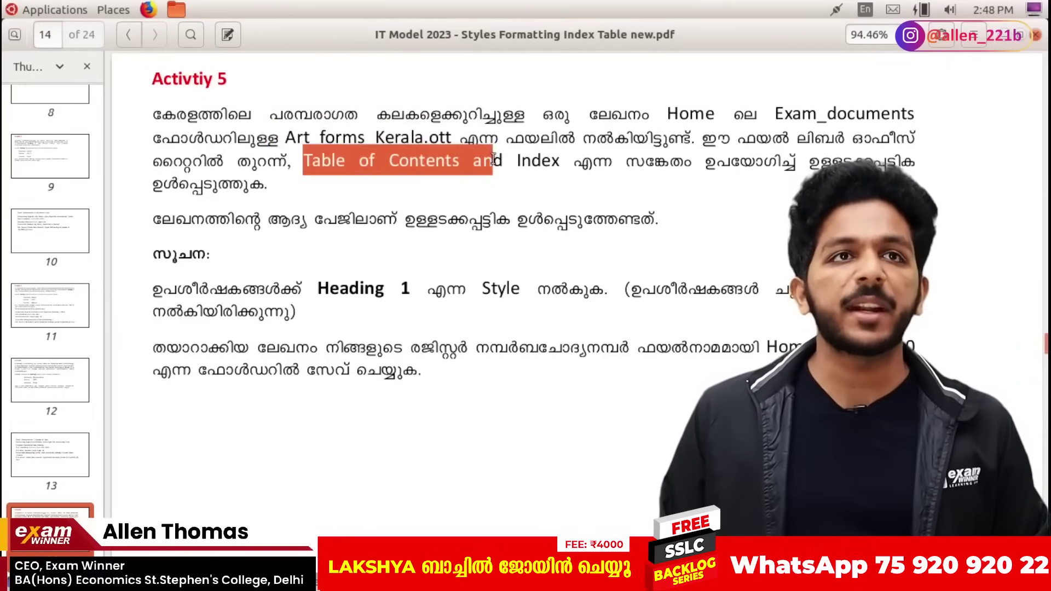
left_click(534, 159)
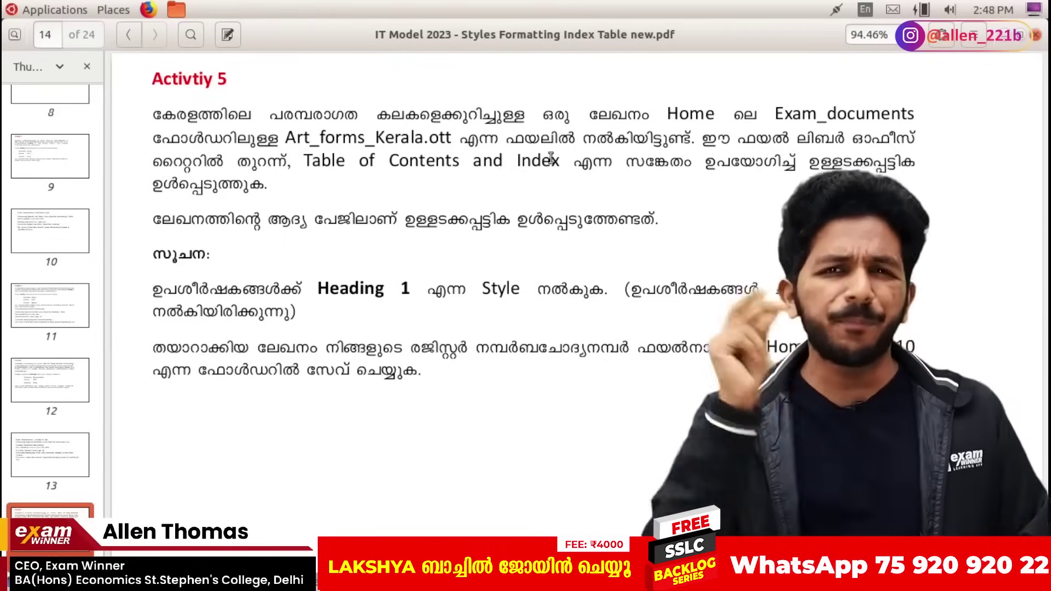
Switch to the file manager, go from Home through Desktop to Exam_documents, and open Art_forms_Kerala.ott
key("alt+Tab")
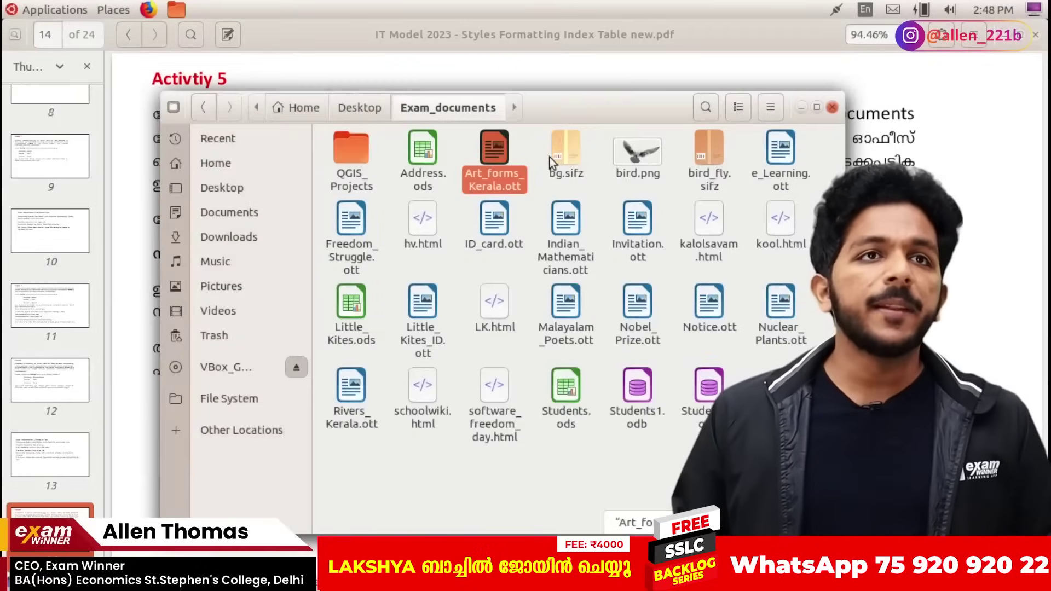
left_click(256, 171)
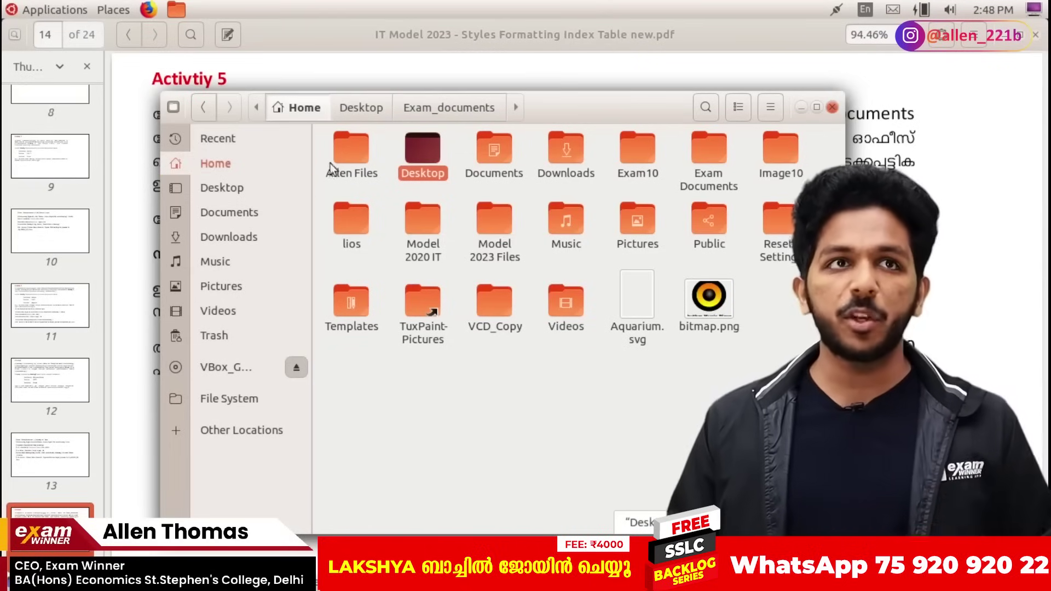
double_click(432, 152)
double_click(430, 151)
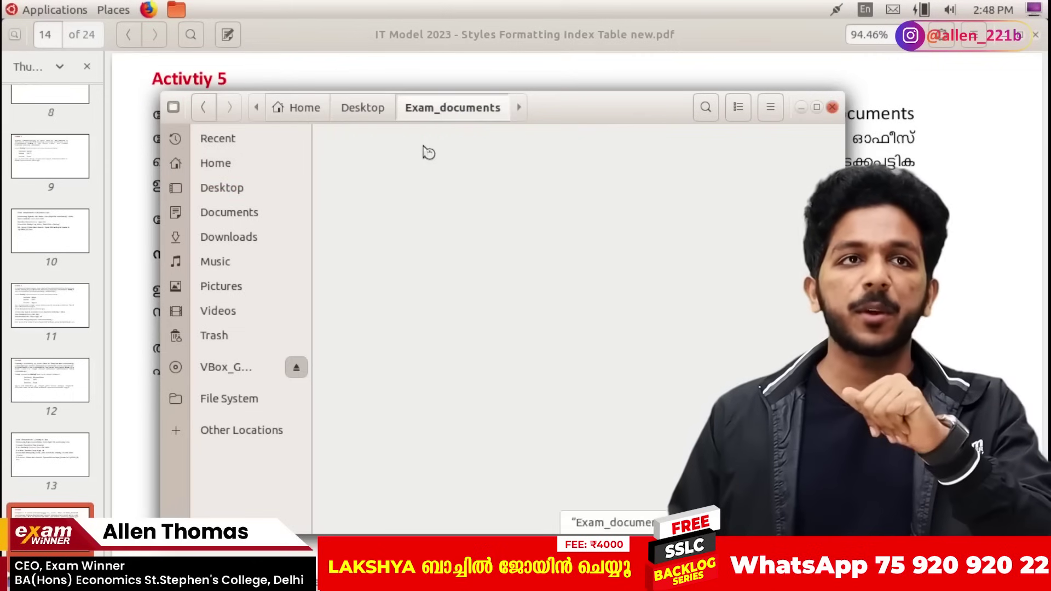
key("ctrl+w")
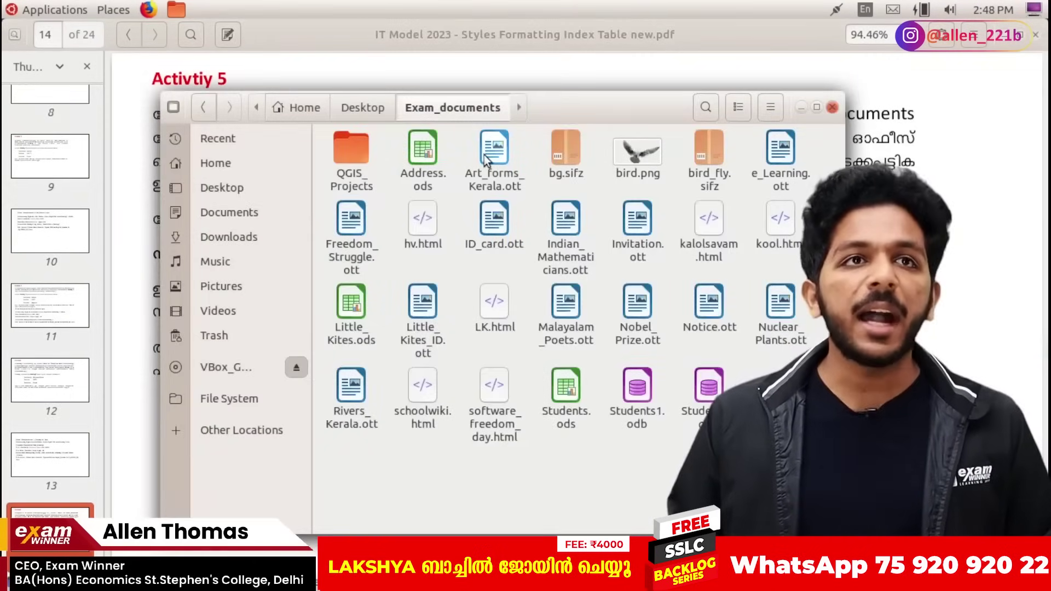
double_click(484, 156)
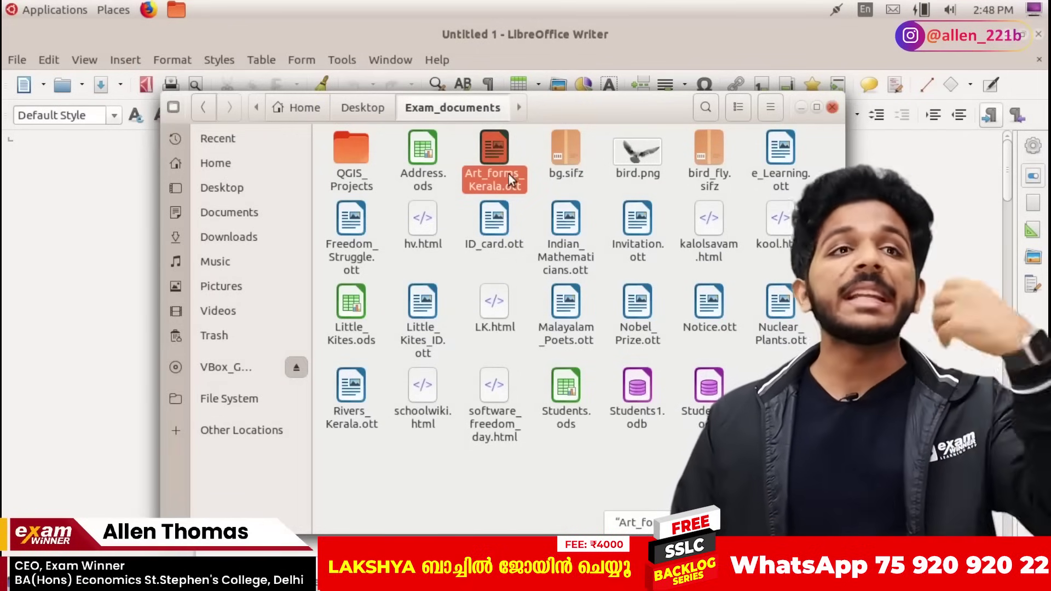
Open Address.ods from Exam_documents to demonstrate cycling through the open windows, and close the spreadsheet
left_click(440, 176)
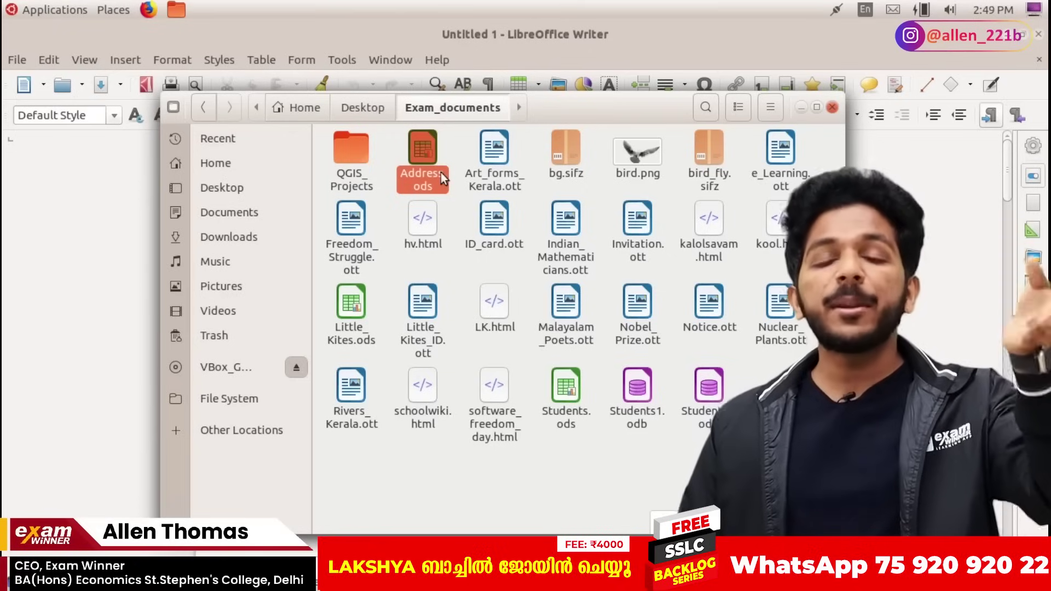
double_click(442, 172)
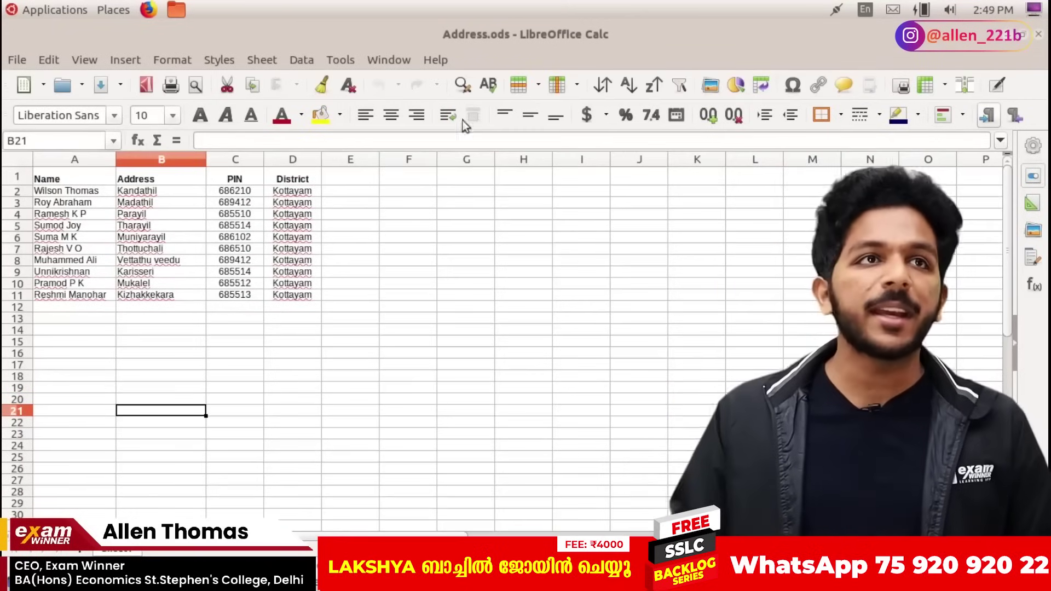
left_click_drag(378, 34, 377, 105)
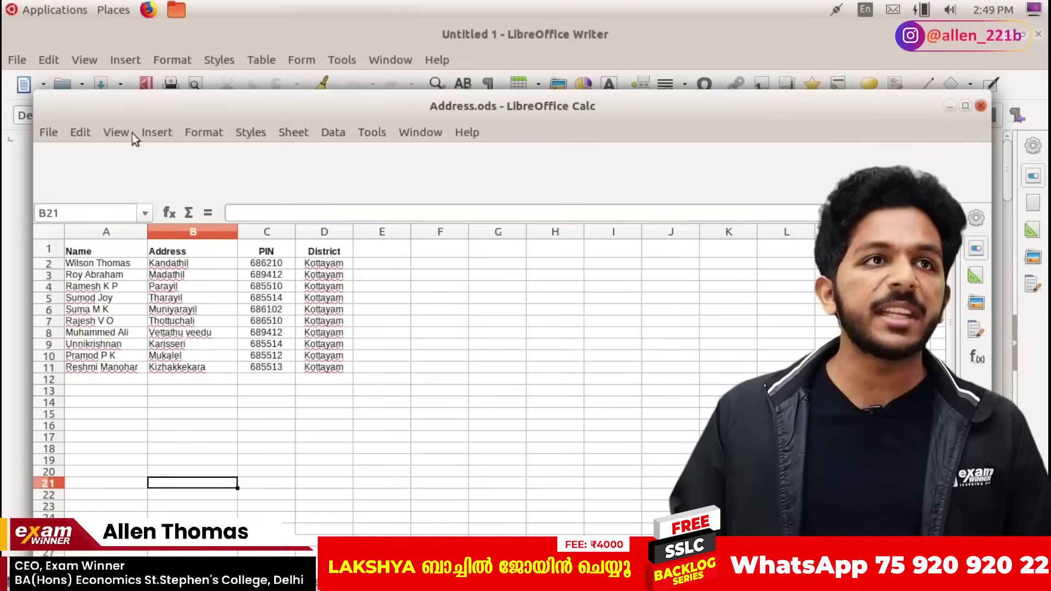
key("alt+Tab")
key("alt+Tab")
key("alt+Tab")
key("alt+Tab")
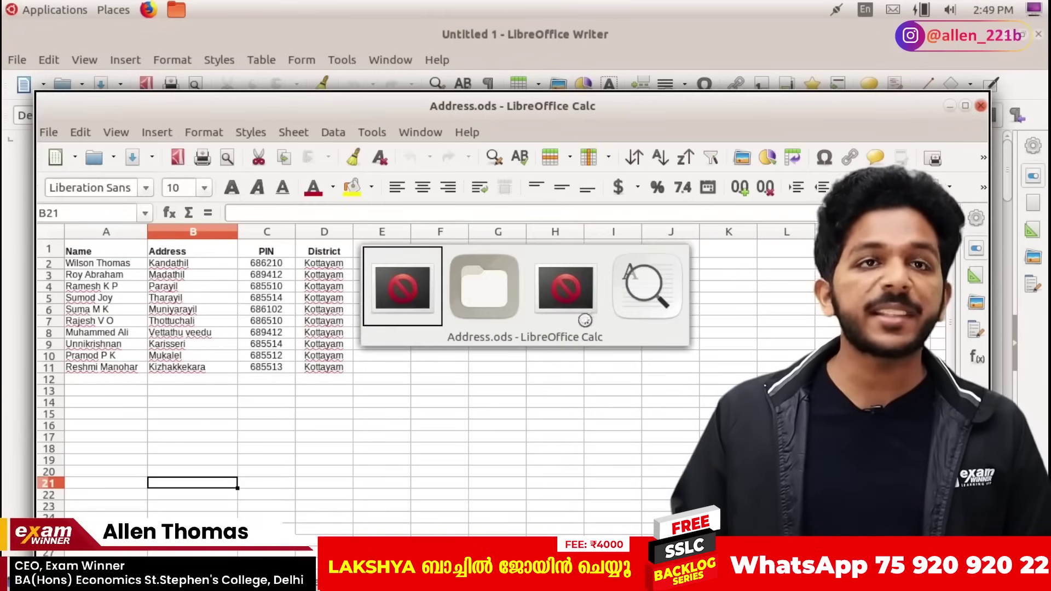
left_click(981, 110)
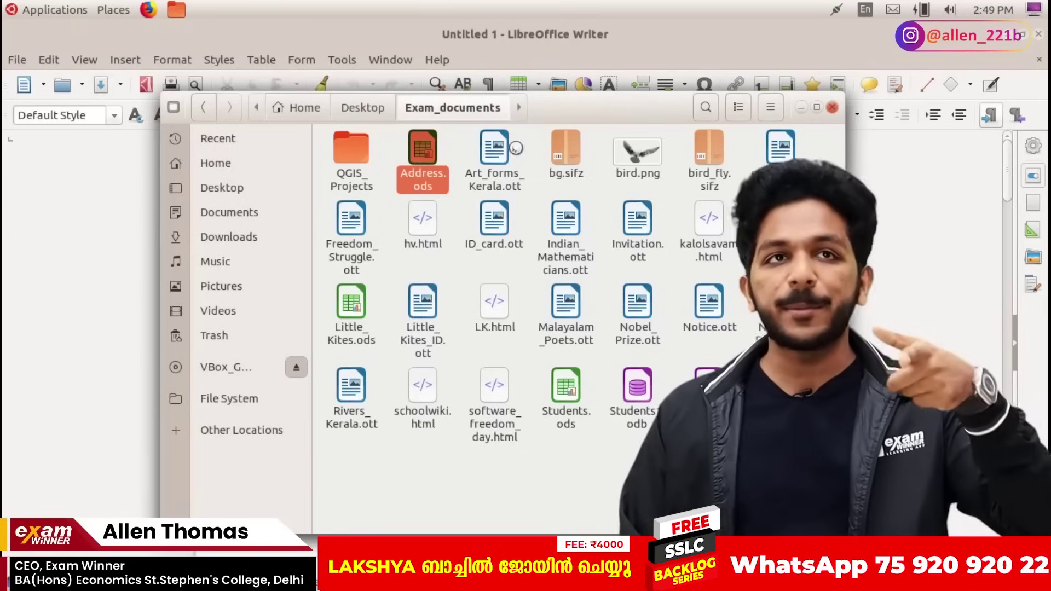
Bring the opened Art_forms_Kerala document to the front and switch back and forth between it and the Exam_documents folder
key("Right")
key("Return")
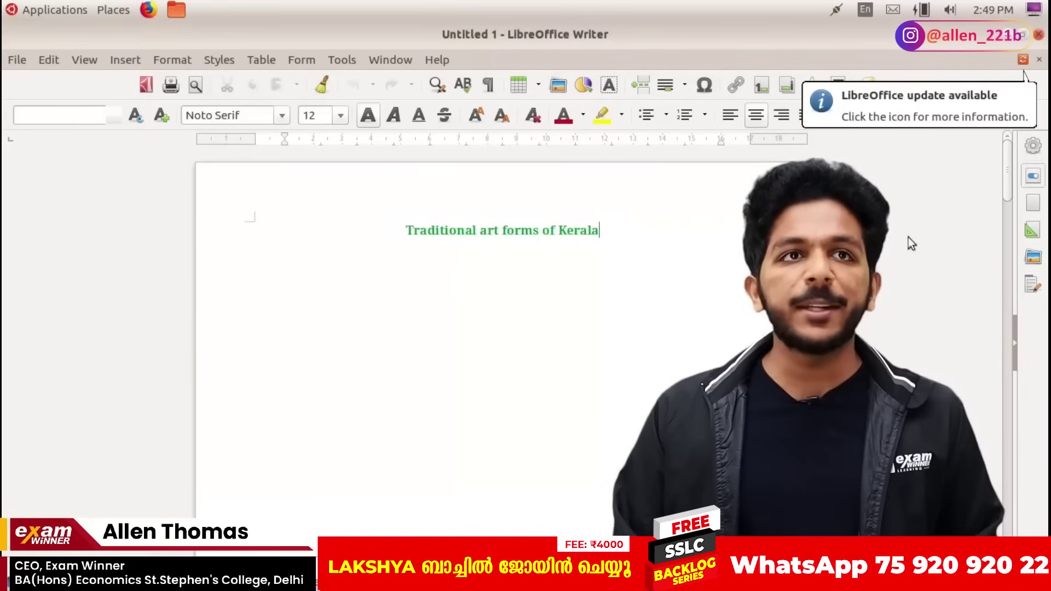
key("alt+Tab")
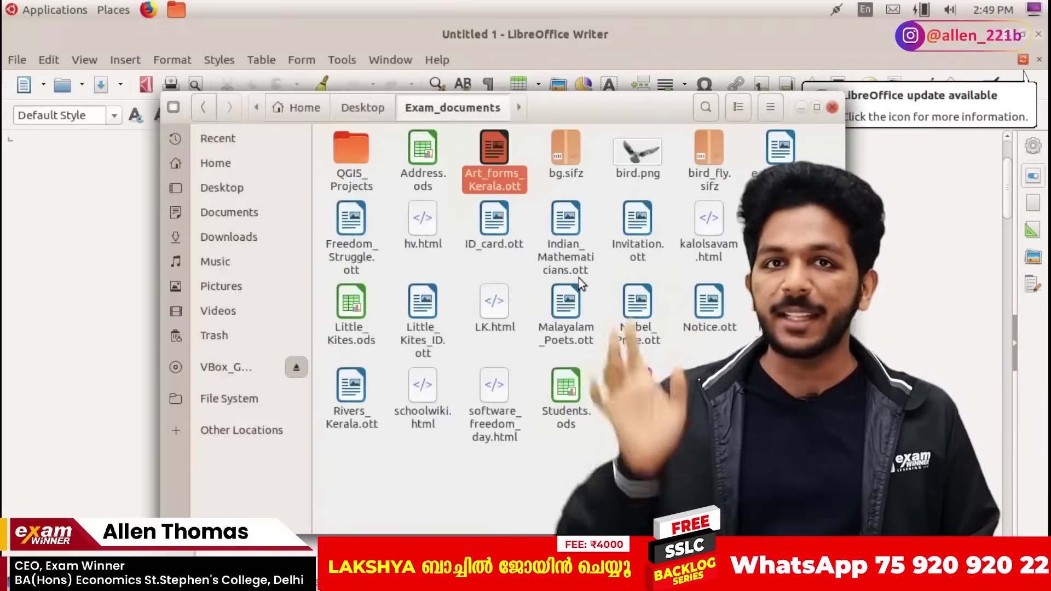
key("alt+Tab")
key("alt+Tab")
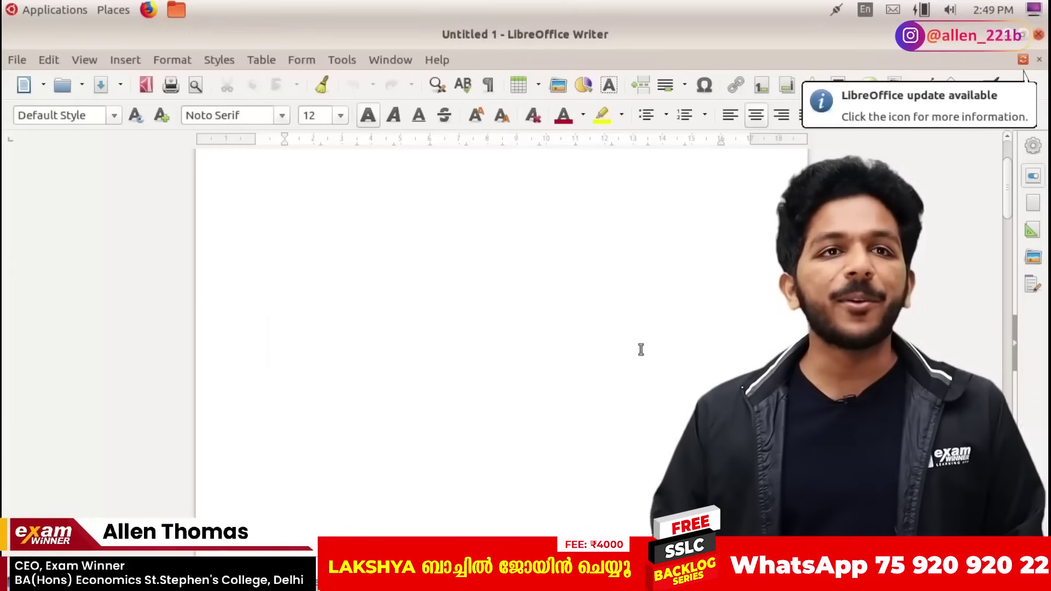
key("alt+Tab")
key("alt+Tab")
left_click(630, 410)
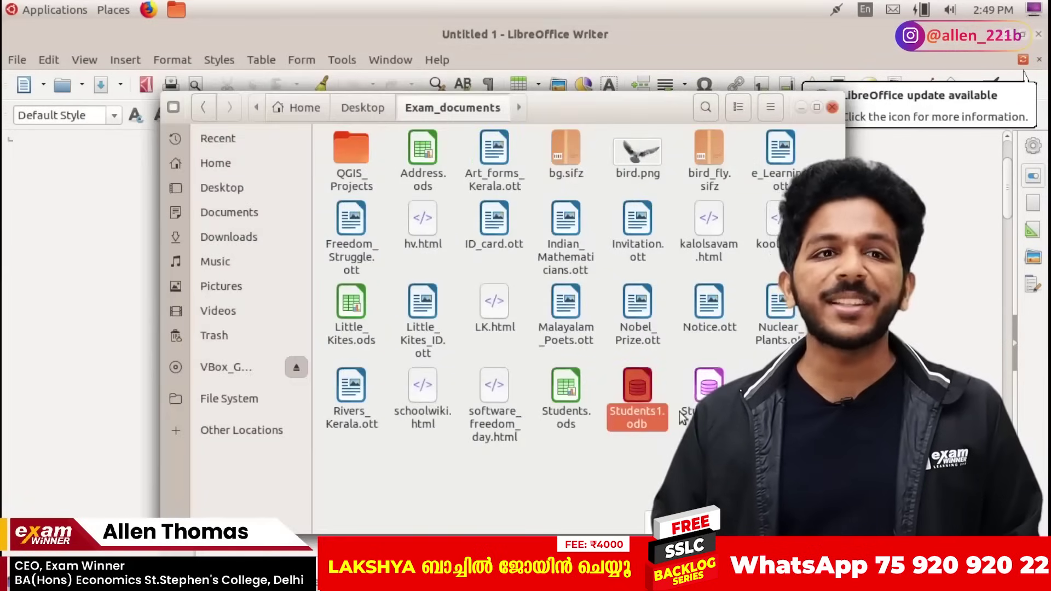
Switch to the exam PDF and review Activity 5's instructions on contents table placement, Heading 1 subheadings, and saving in Exam10
key("alt+Tab")
key("alt+Tab")
key("Tab")
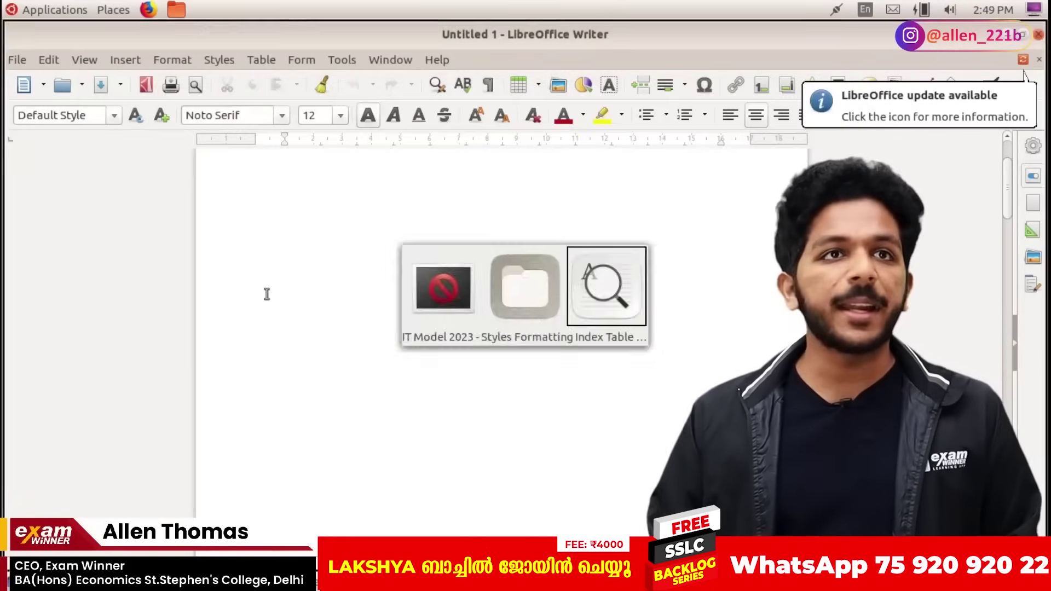
left_click_drag(235, 221, 204, 220)
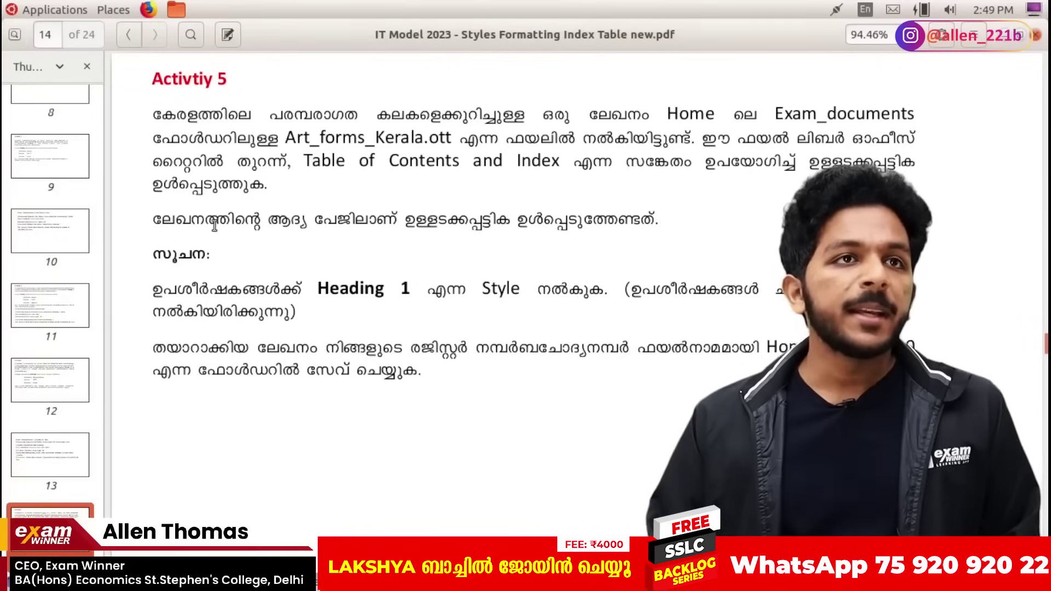
left_click_drag(274, 225, 579, 224)
left_click(579, 224)
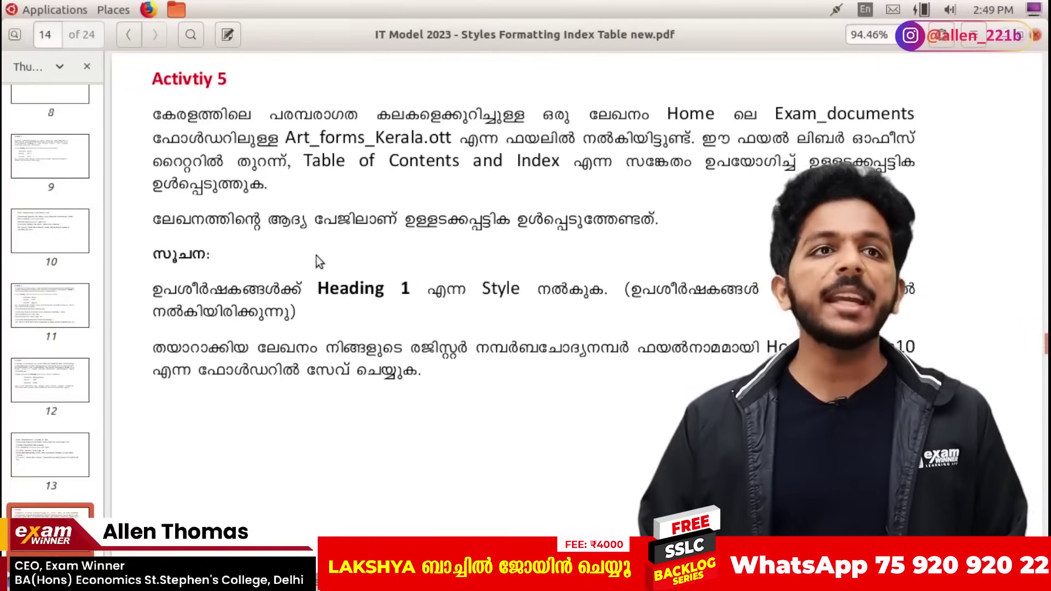
left_click_drag(317, 287, 440, 340)
left_click(440, 338)
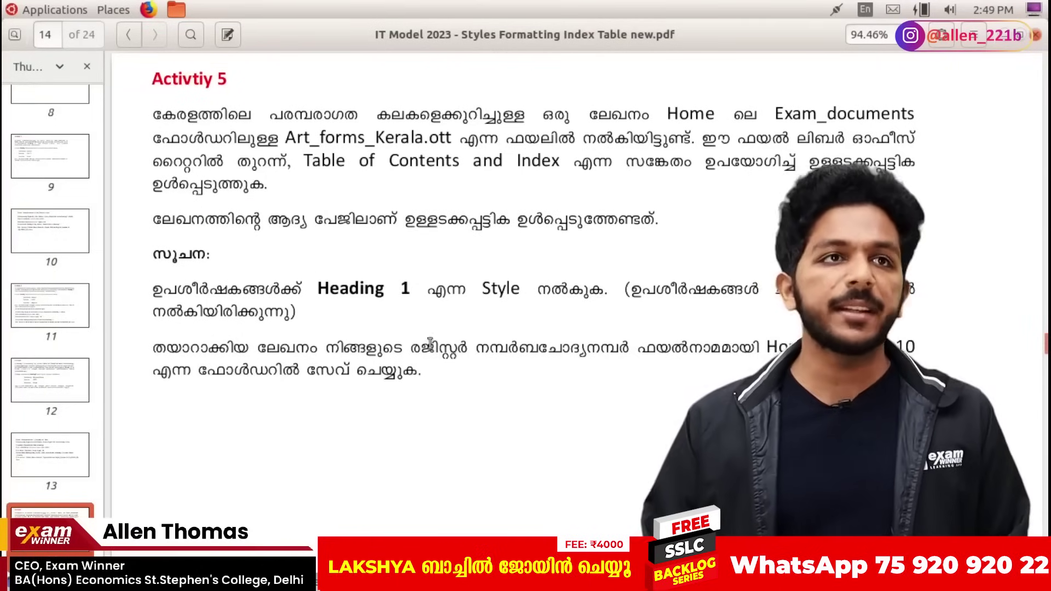
triple_click(228, 279)
left_click(286, 291)
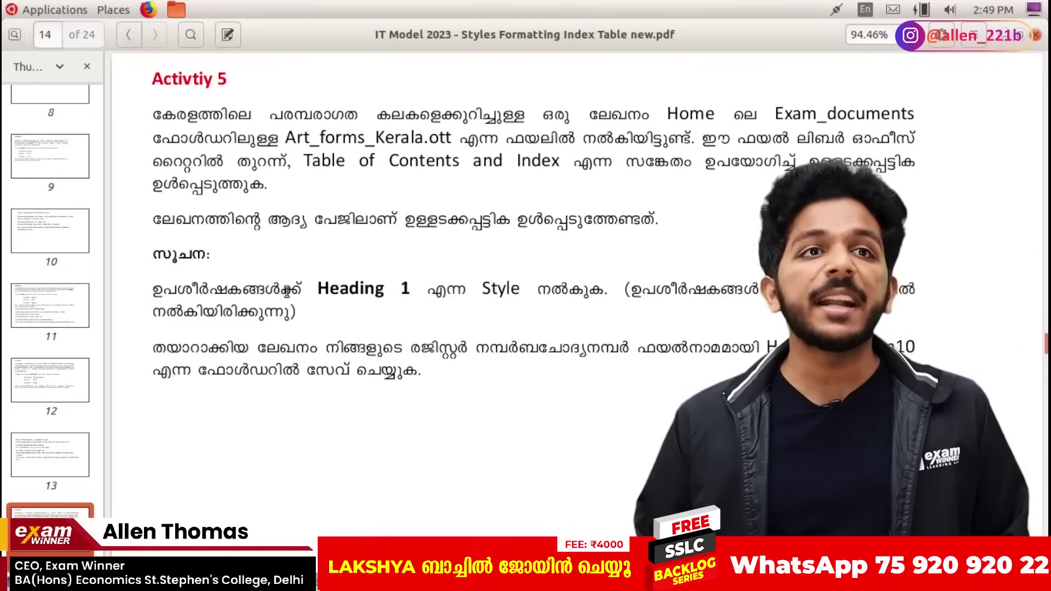
Examine the solution steps on page 15 of the PDF, especially applying the Heading 1 style to all subheadings
scroll(413, 276, "down", 10)
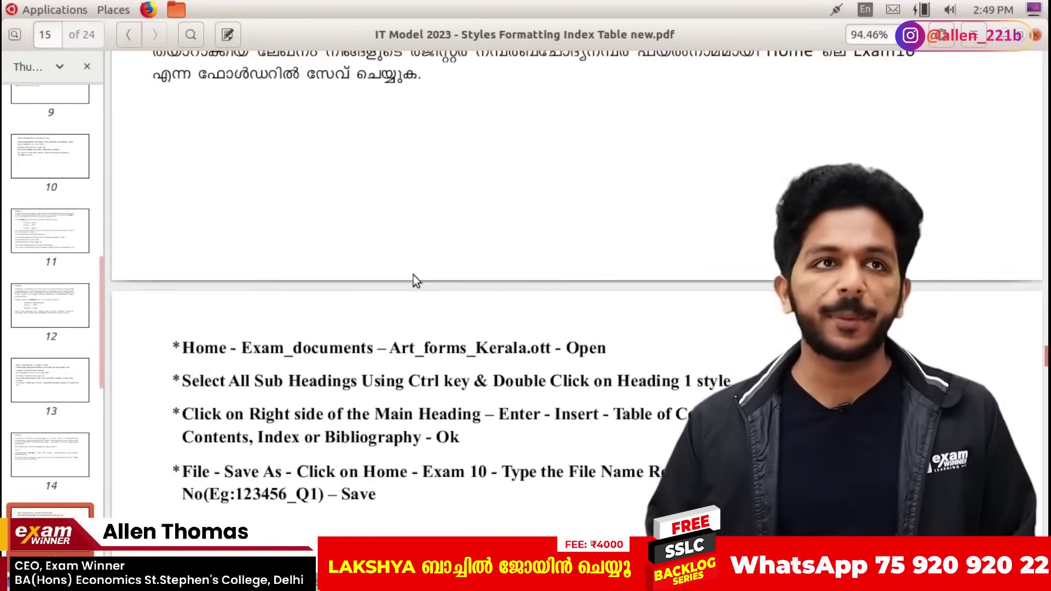
scroll(382, 277, "up", 4)
left_click(428, 218)
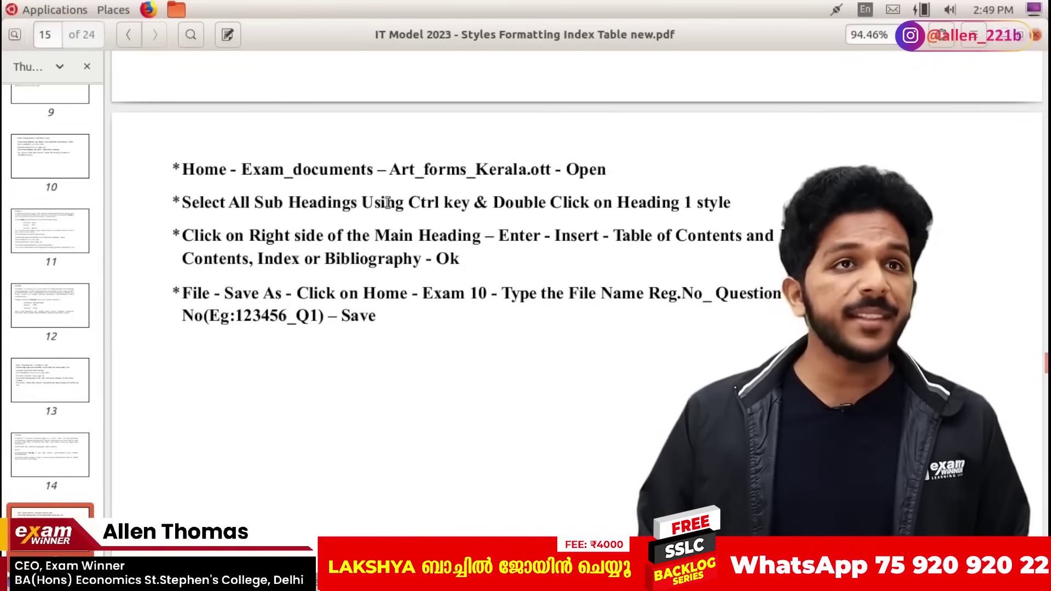
triple_click(632, 207)
left_click(629, 206)
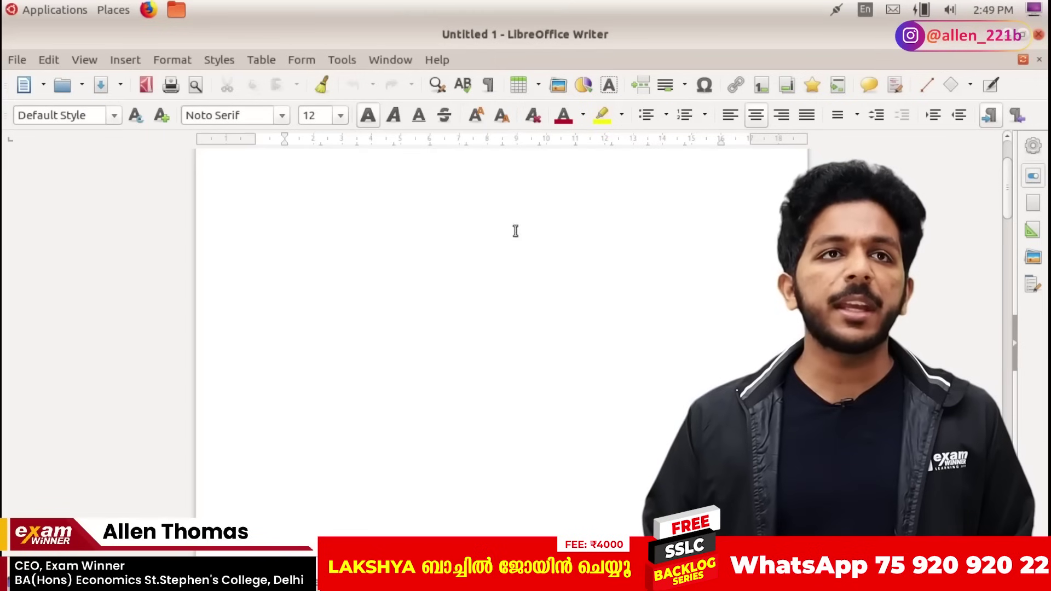
Switch to the Writer document, try the Heading 1 style on the "1. Kathakali" subheading, and undo it
scroll(486, 229, "down", 1)
scroll(486, 229, "down", 20)
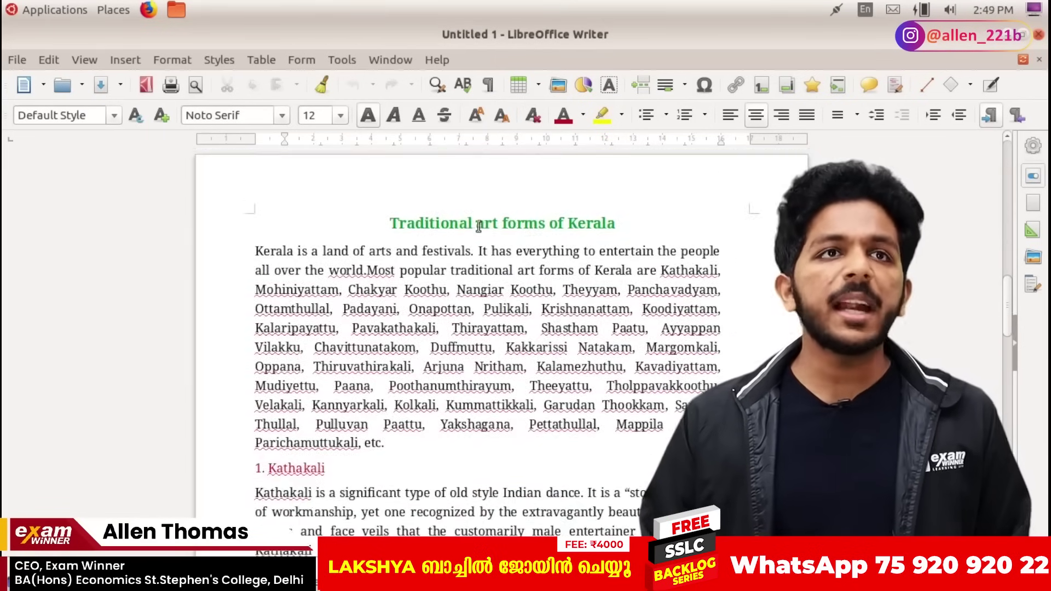
scroll(444, 258, "down", 5)
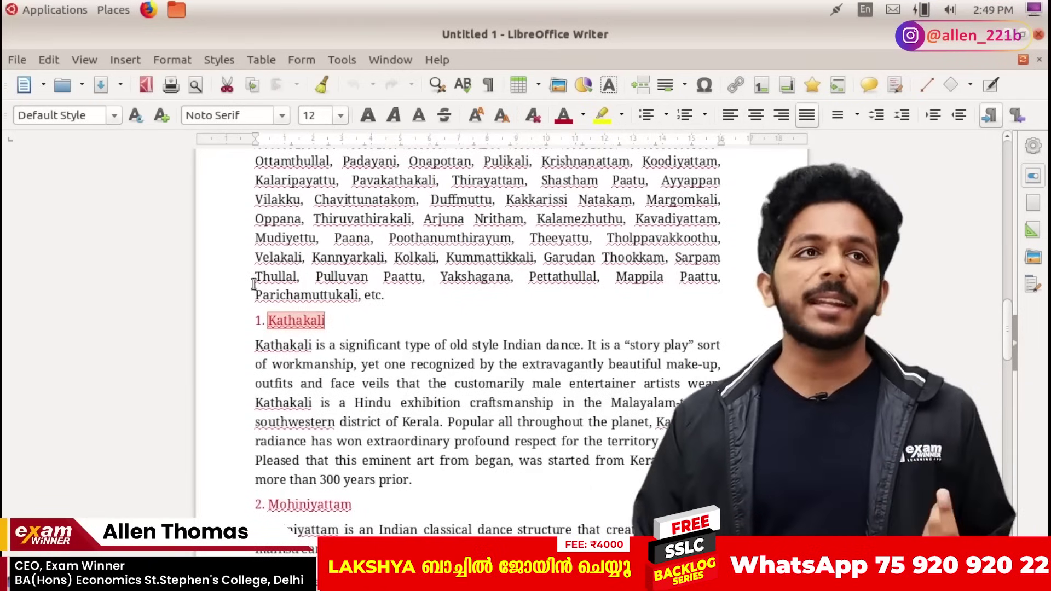
left_click(111, 117)
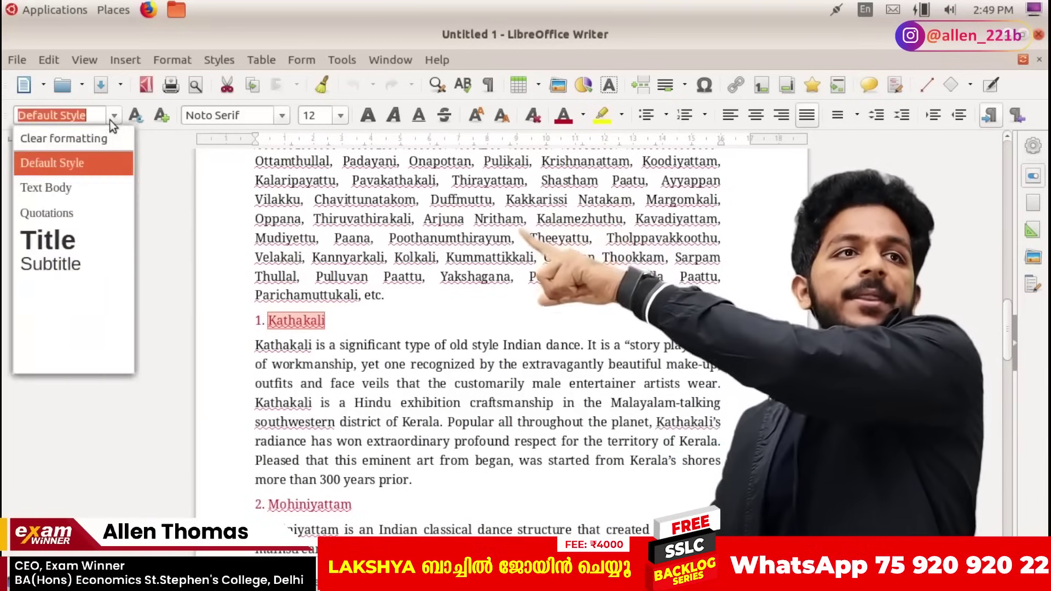
left_click(94, 285)
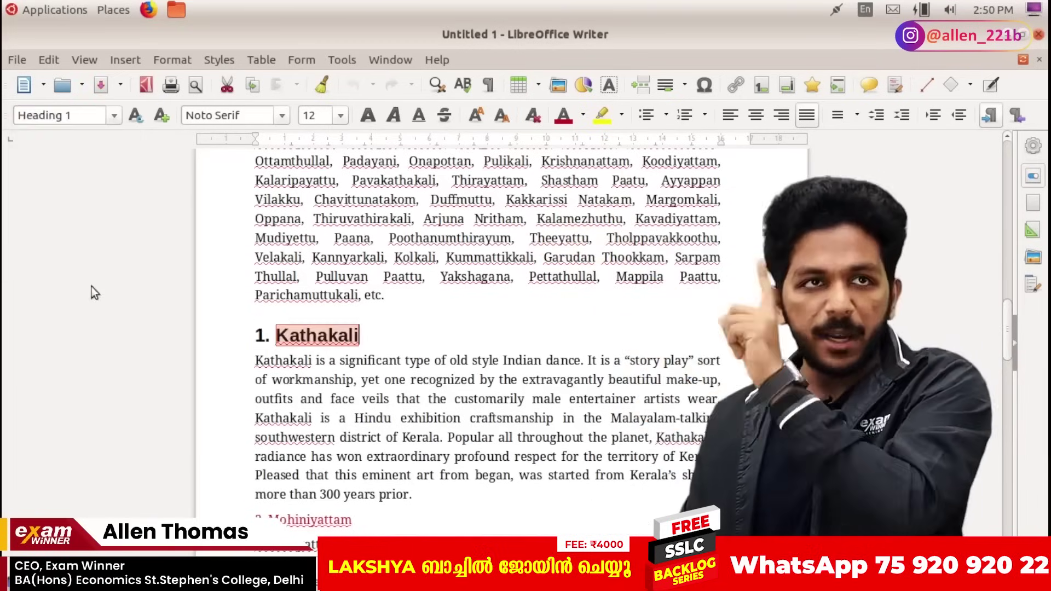
key("ctrl+z")
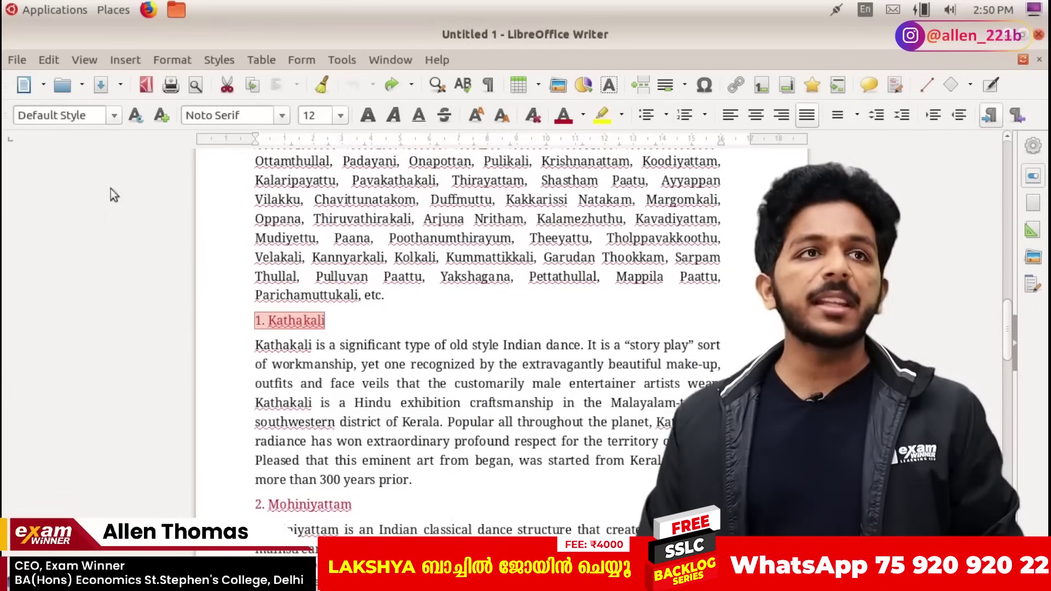
Open the full list of paragraph styles with the "1. Kathakali" subheading selected
left_click(114, 116)
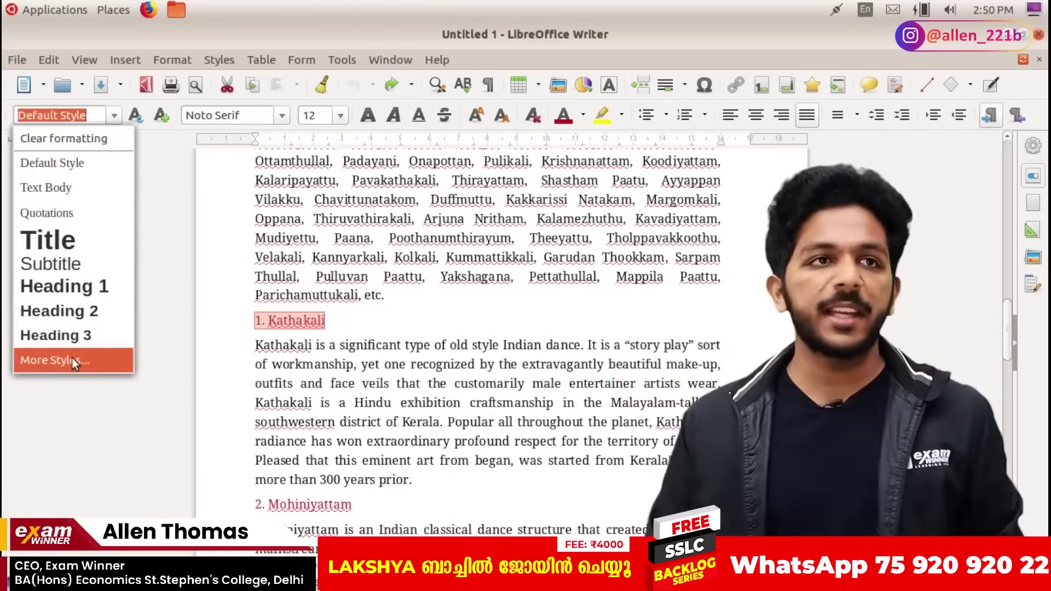
left_click(71, 359)
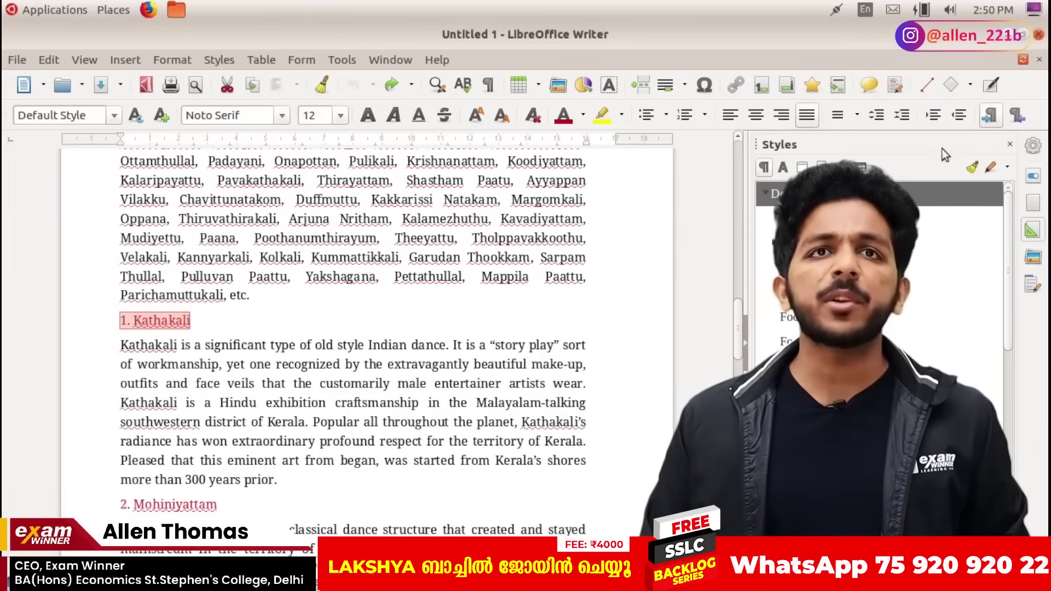
Reopen the paragraph styles list and apply the Heading 1 style to the "1. Kathakali" subheading
left_click(1010, 145)
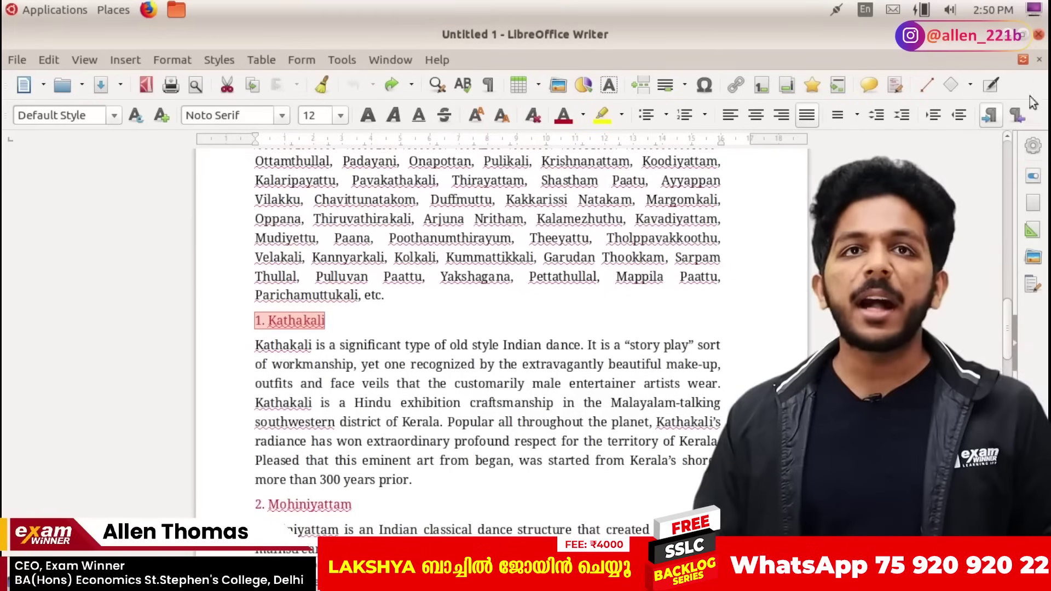
left_click(1032, 230)
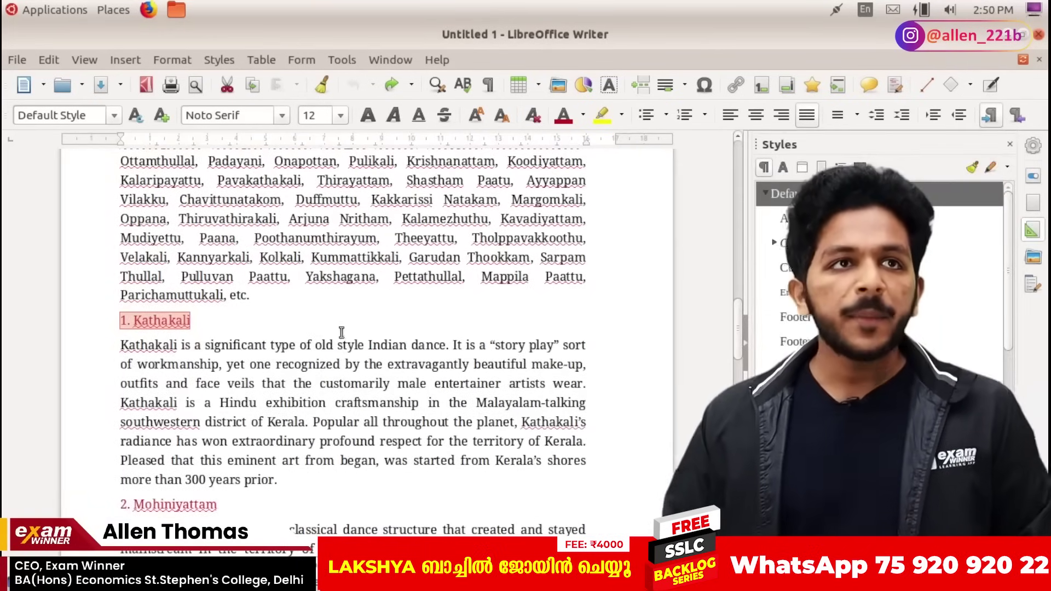
double_click(158, 326)
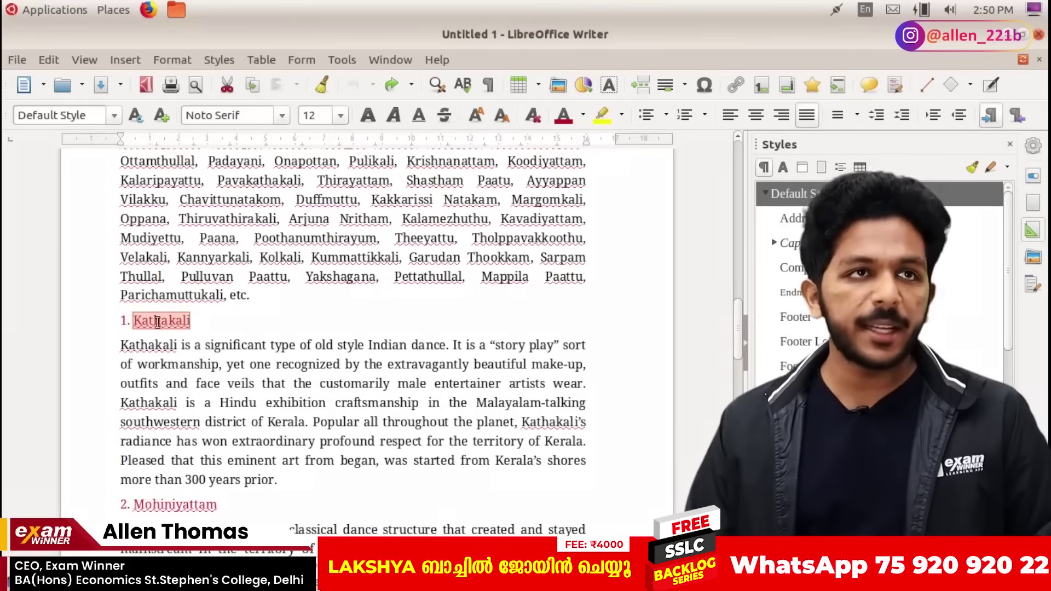
scroll(799, 274, "down", 5)
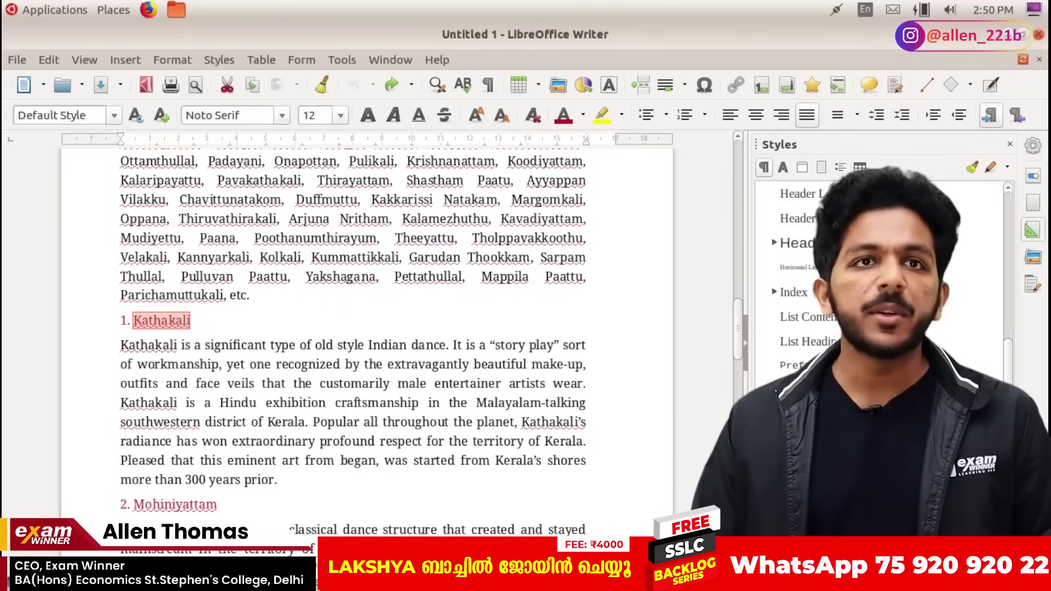
scroll(800, 273, "up", 5)
scroll(800, 274, "down", 3)
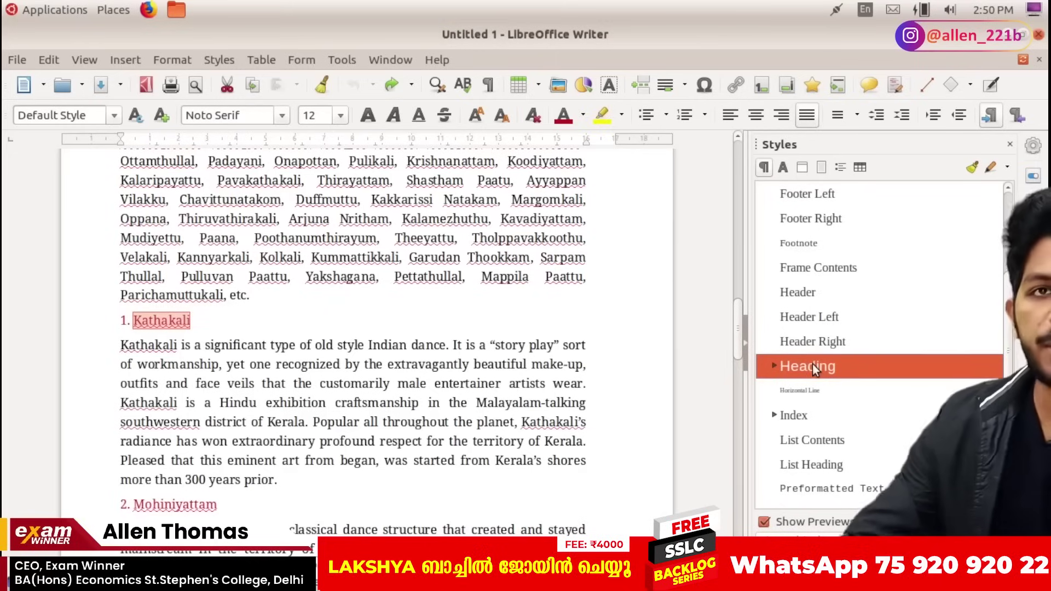
left_click(774, 366)
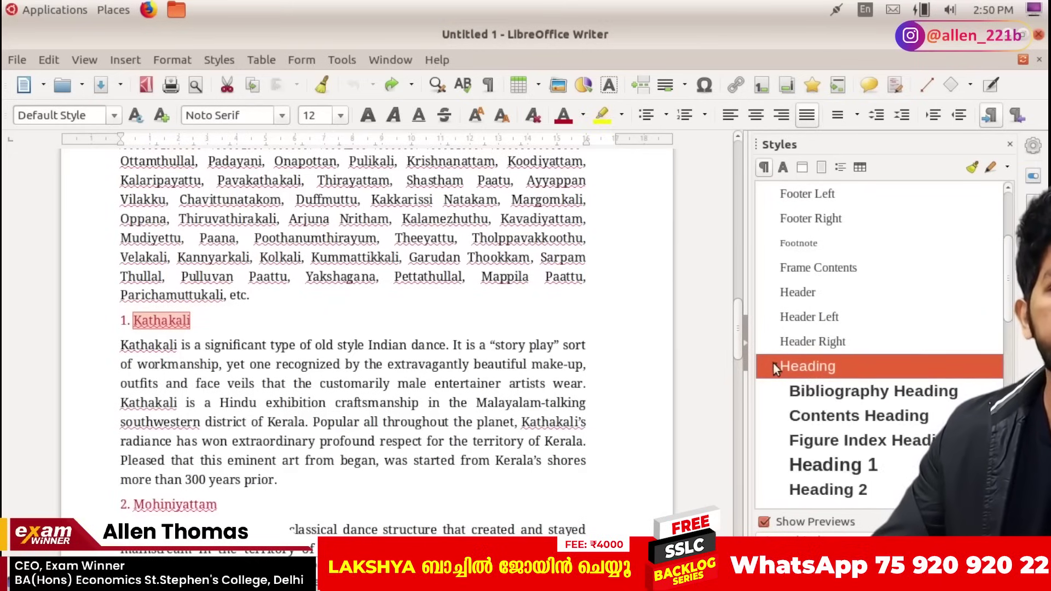
double_click(850, 465)
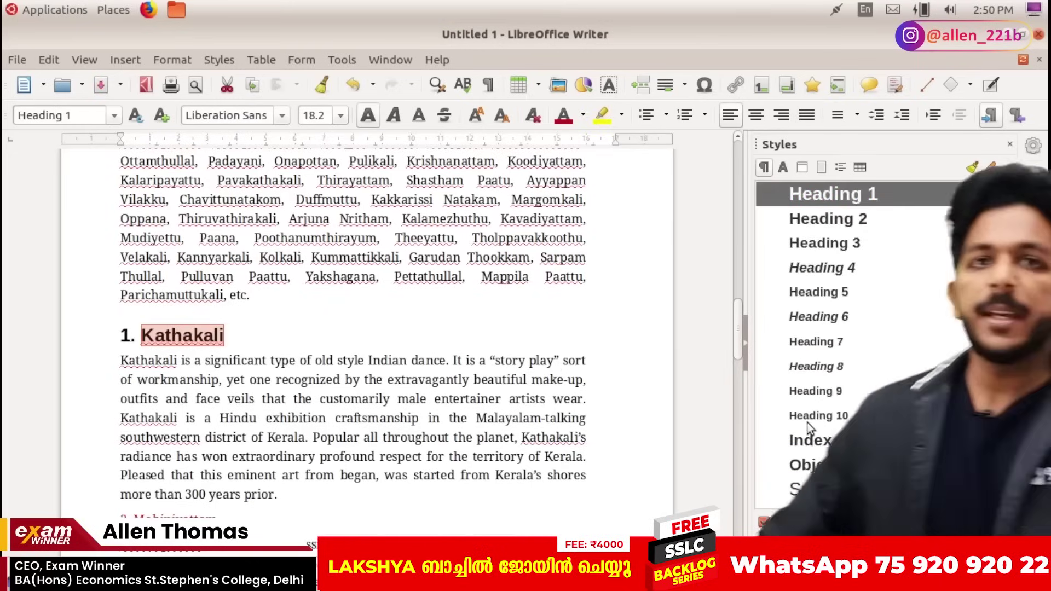
Select the remaining subheadings together, from "2. Mohiniyattam" through "6. Padayani", and apply the Heading 1 style to them
scroll(249, 388, "down", 3)
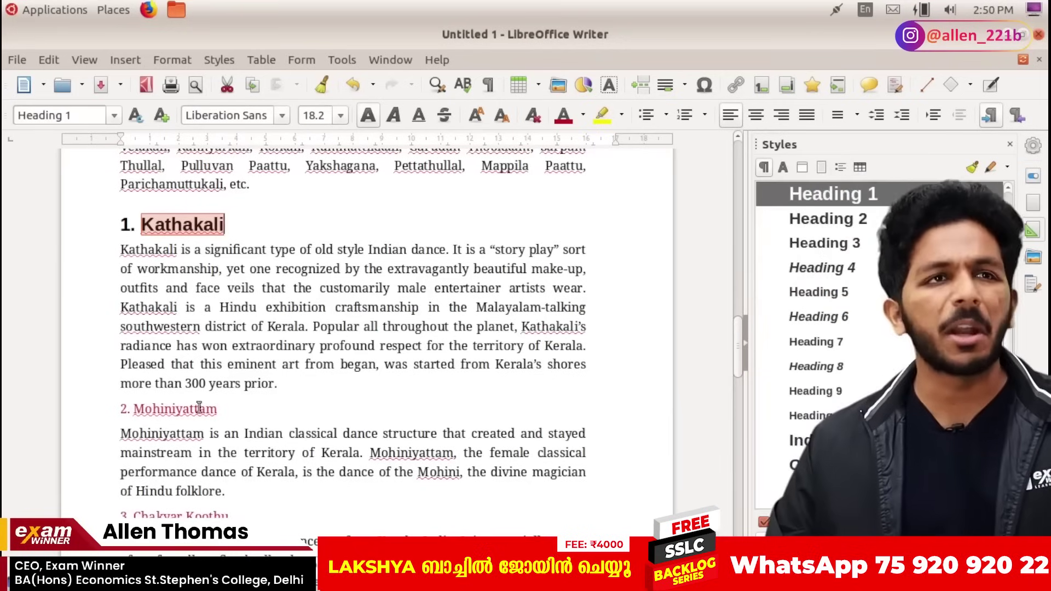
double_click(176, 409)
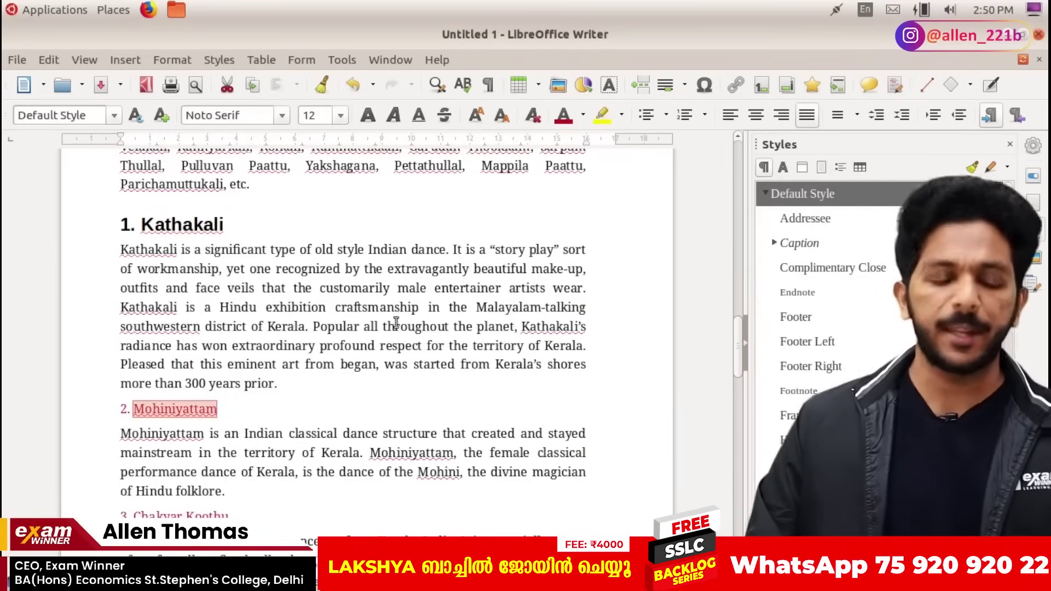
scroll(196, 404, "down", 1)
scroll(197, 403, "down", 2)
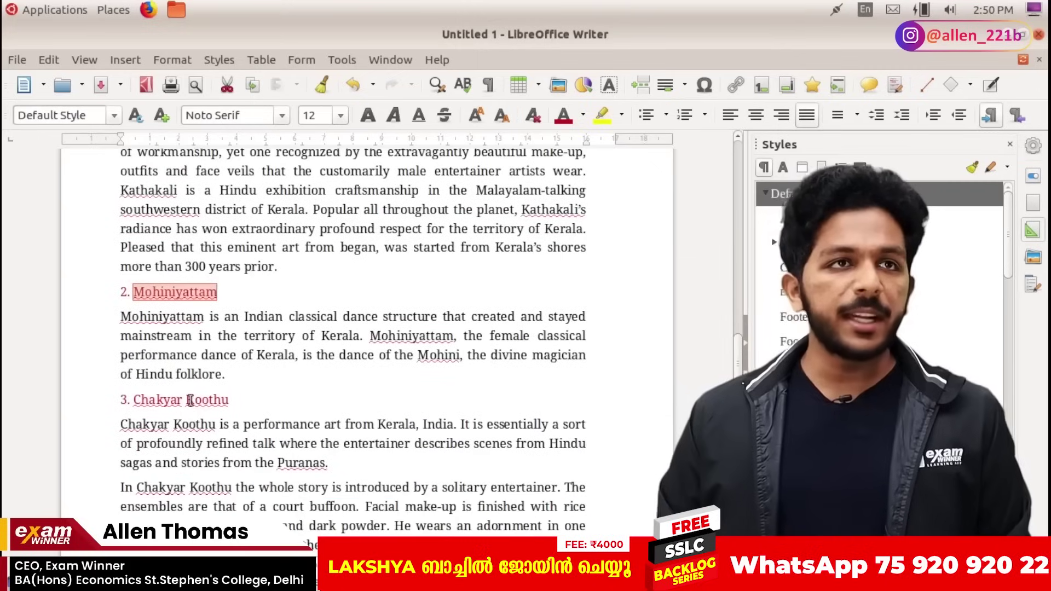
double_click(190, 400)
left_click_drag(230, 400, 122, 399)
left_click_drag(218, 292, 94, 291)
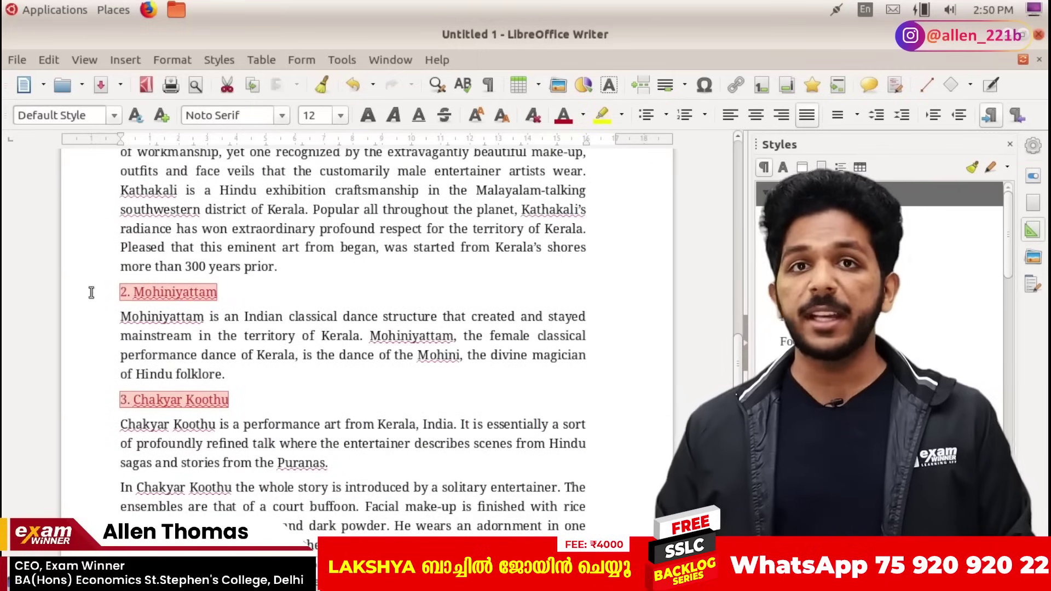
scroll(91, 292, "down", 1)
scroll(162, 296, "down", 10)
left_click_drag(207, 360, 117, 362)
scroll(125, 359, "down", 4)
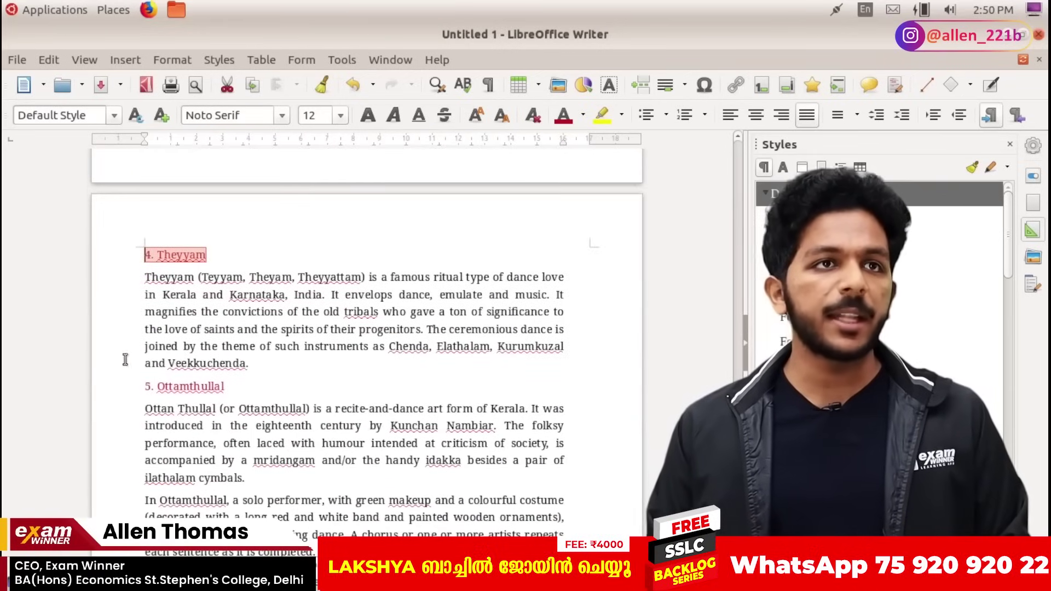
double_click(186, 387)
scroll(186, 383, "down", 8)
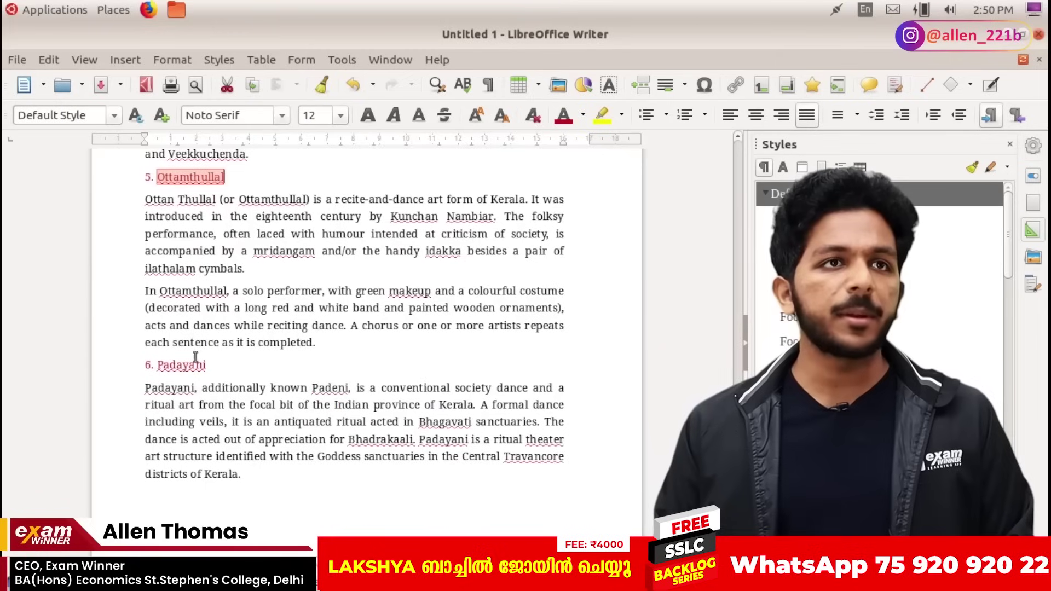
double_click(191, 363)
scroll(188, 364, "down", 9)
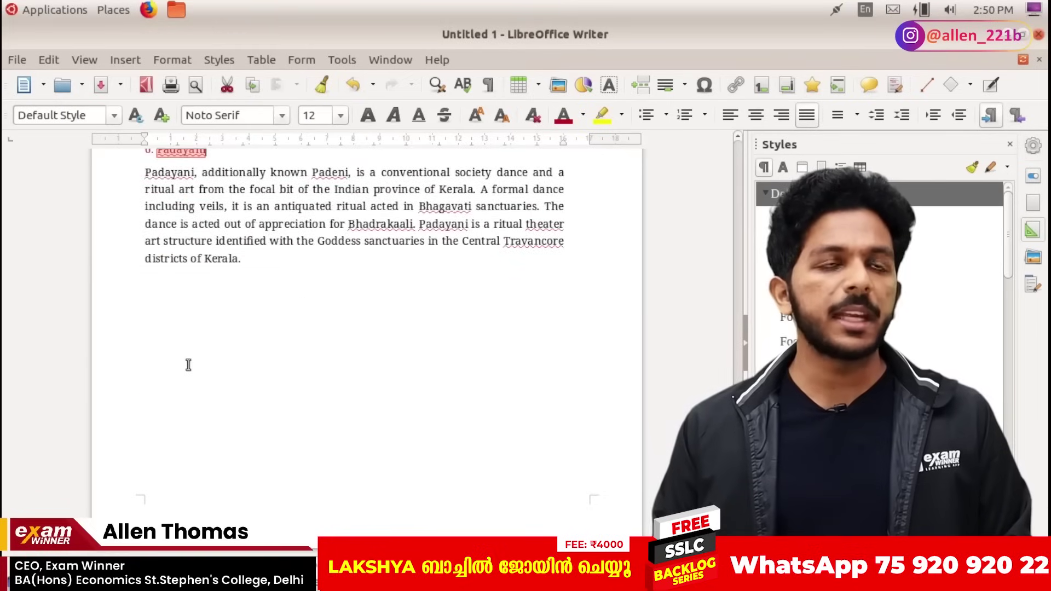
scroll(188, 364, "up", 13)
scroll(188, 364, "up", 20)
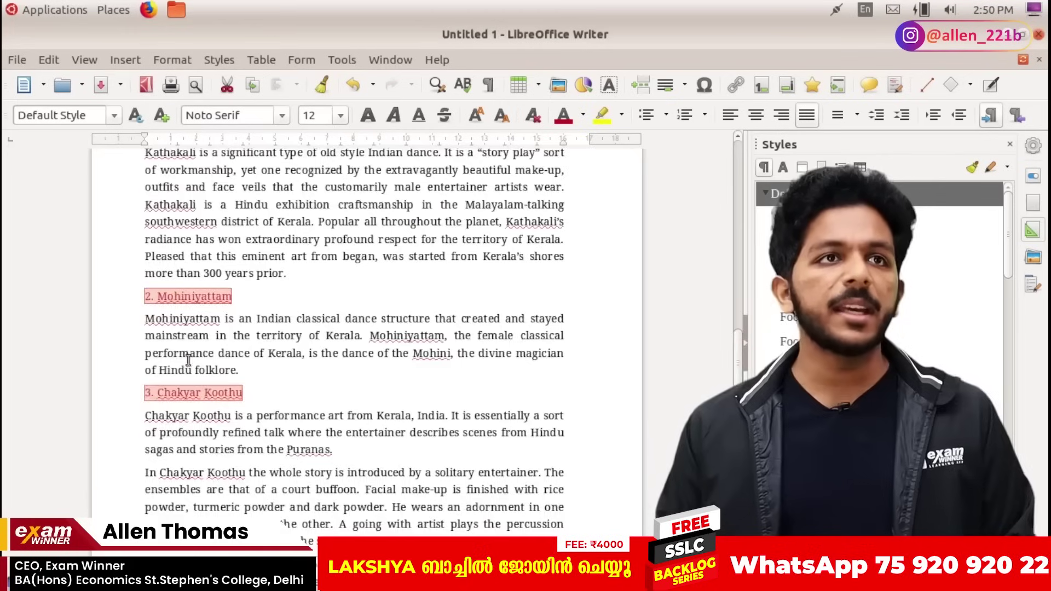
scroll(829, 301, "down", 6)
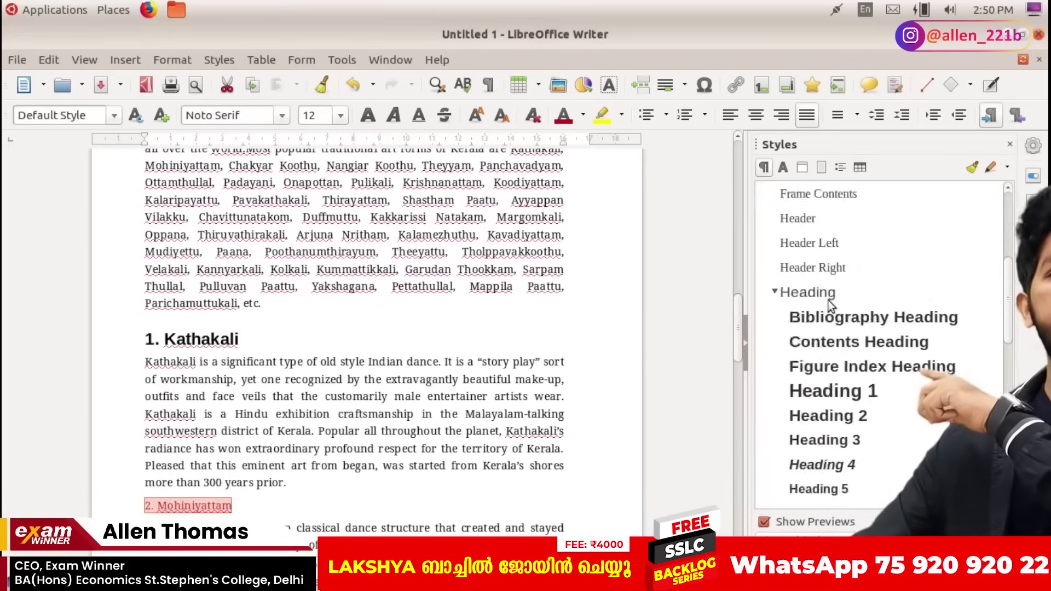
double_click(826, 316)
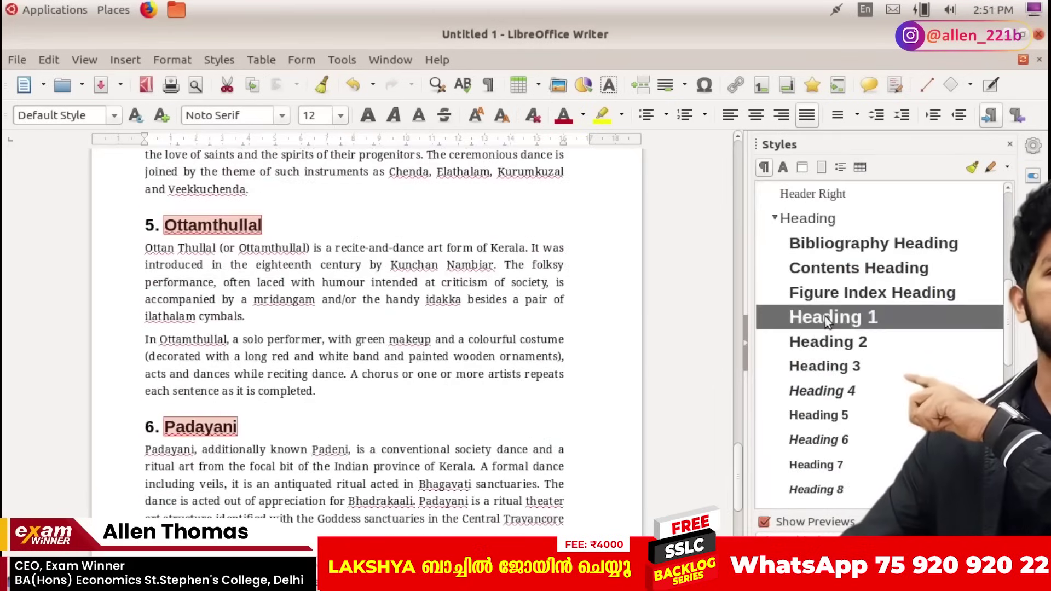
scroll(307, 363, "down", 2)
scroll(307, 363, "up", 4)
scroll(308, 363, "up", 20)
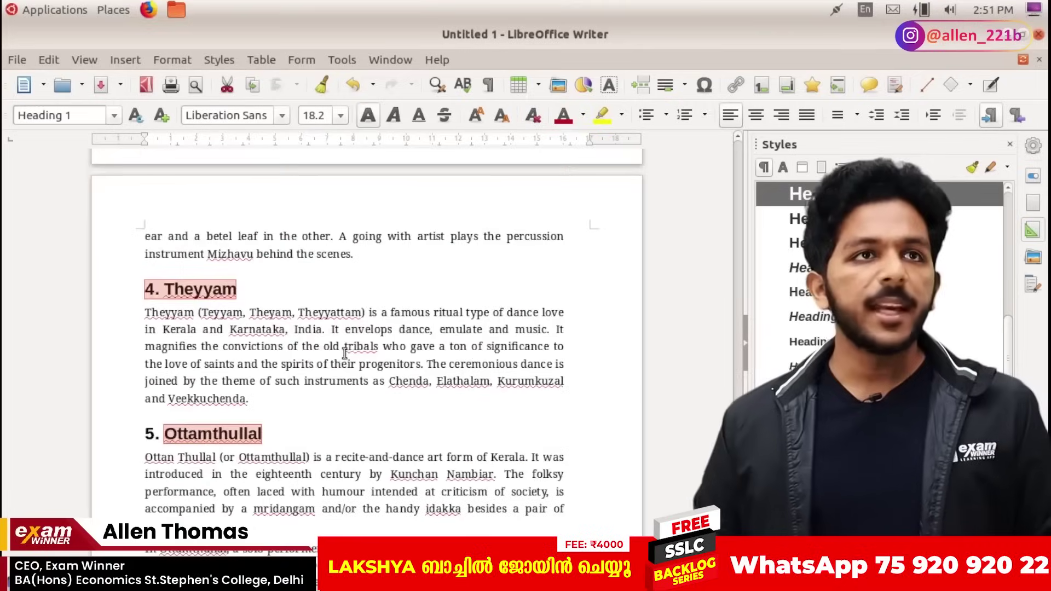
scroll(350, 286, "up", 20)
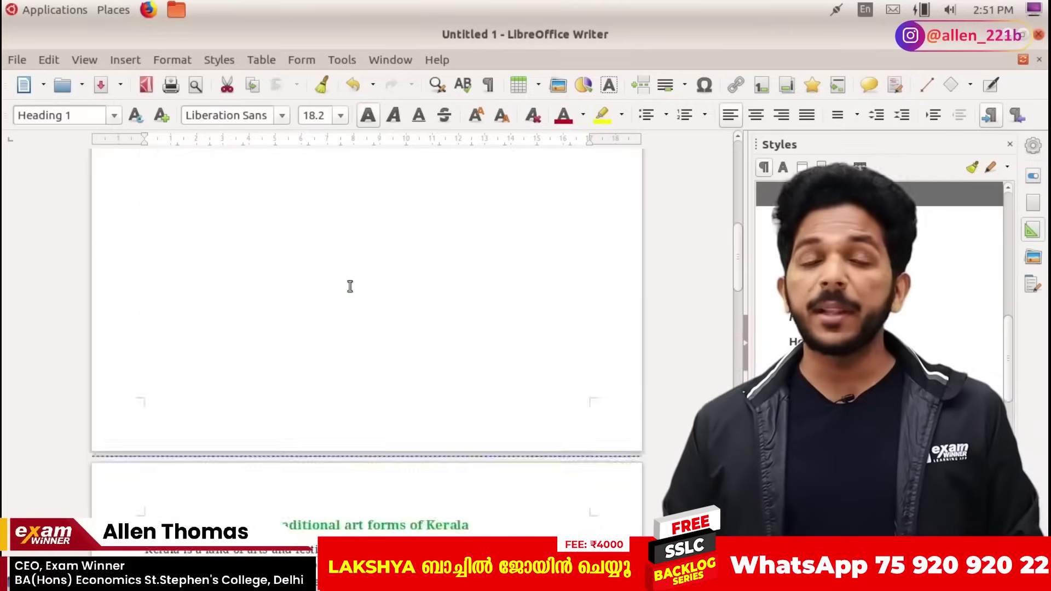
Switch to the exam PDF and review the instructions for inserting the table of contents after the main heading
key("alt+Tab")
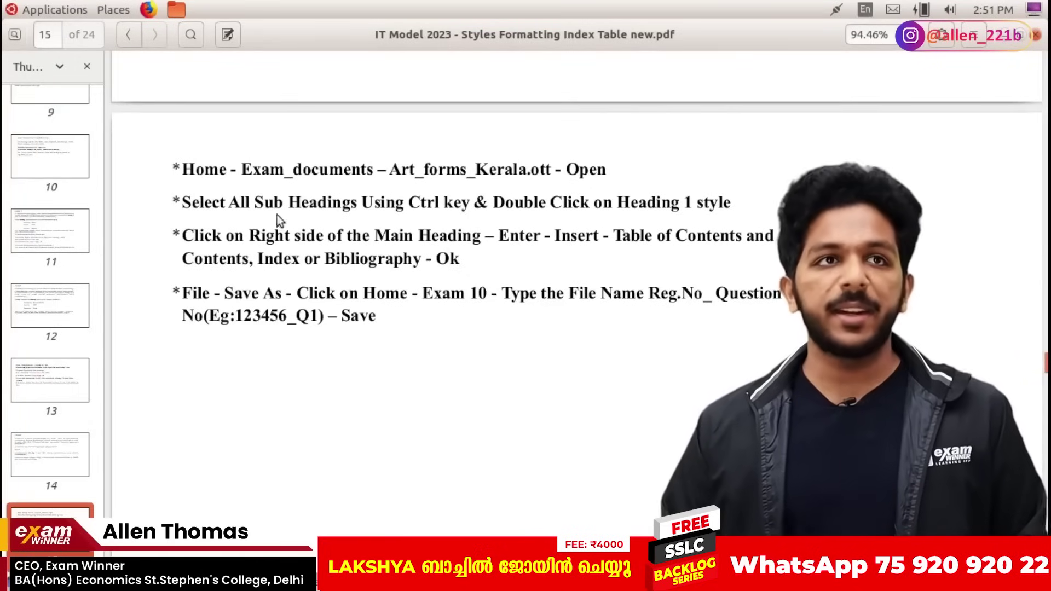
left_click_drag(225, 235, 470, 263)
left_click(470, 263)
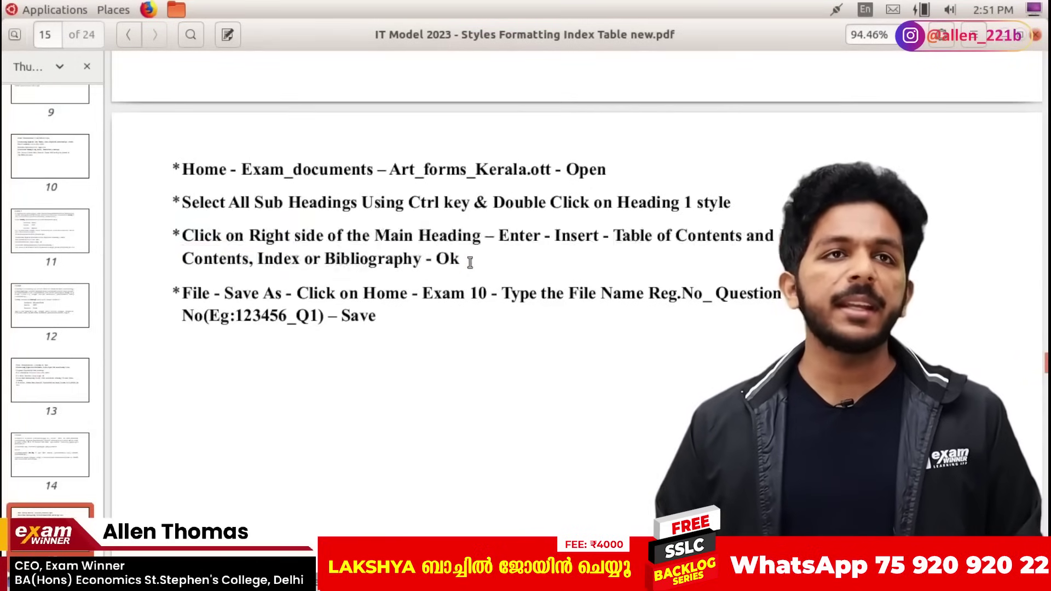
triple_click(506, 234)
left_click(501, 259)
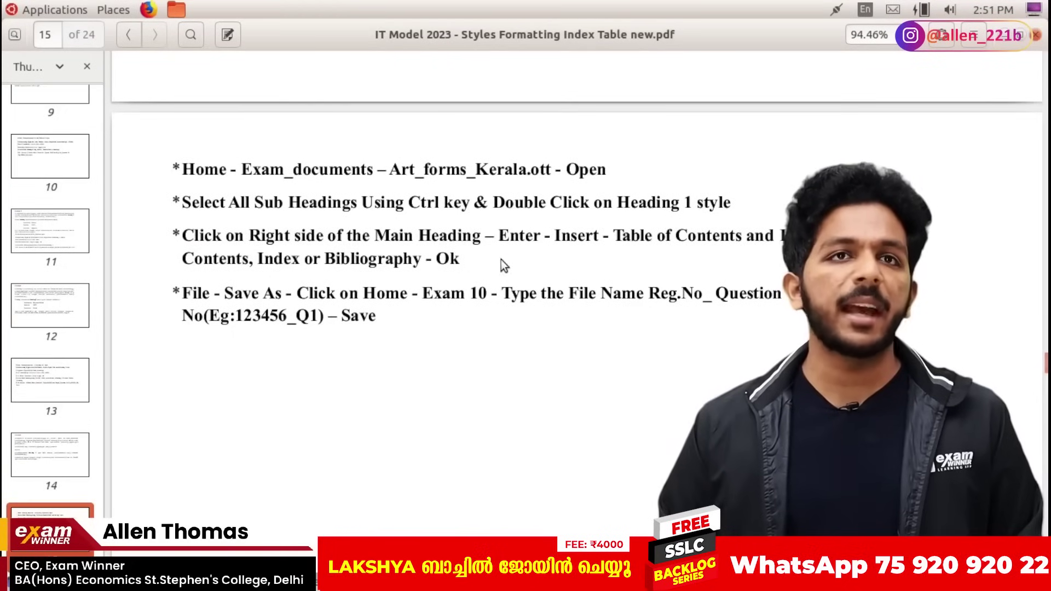
Switch to the Writer document and insert a table of contents with default settings on a new line below "Traditional art forms of Kerala"
key("alt+Tab")
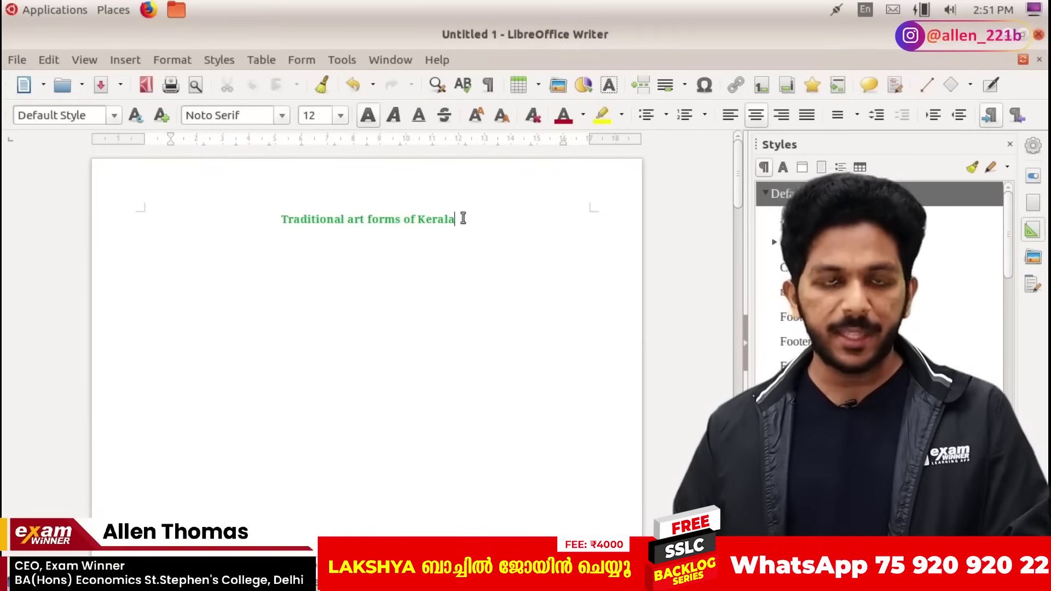
left_click(123, 61)
mouse_move(194, 446)
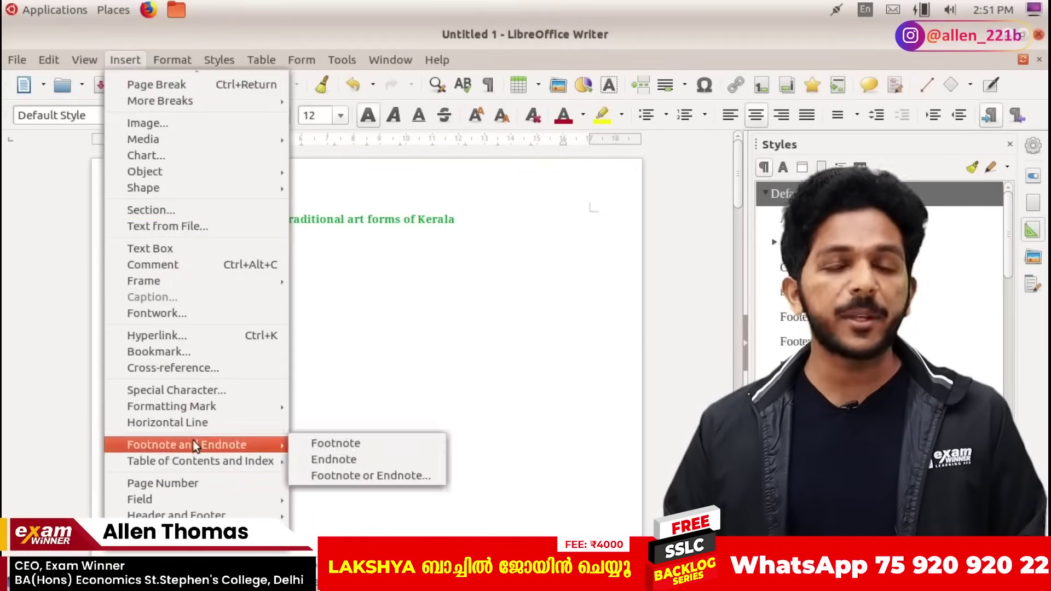
left_click(202, 177)
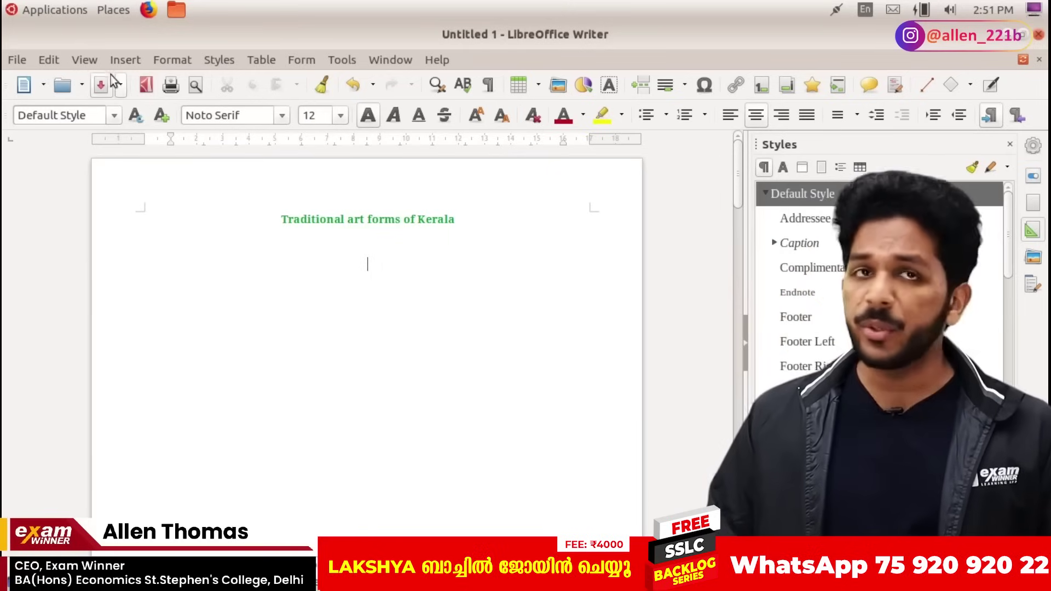
left_click(117, 61)
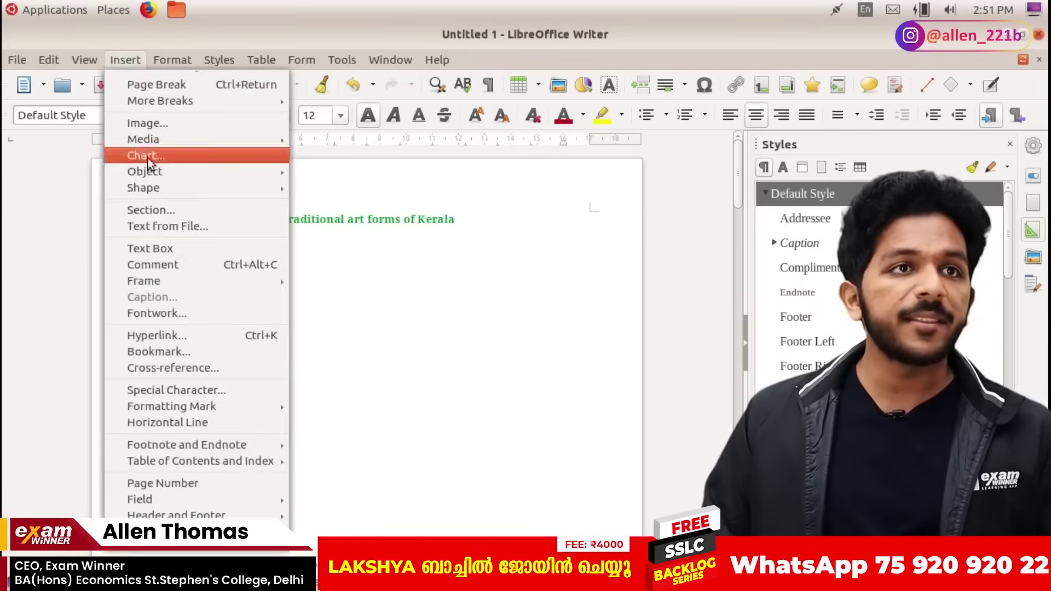
mouse_move(159, 460)
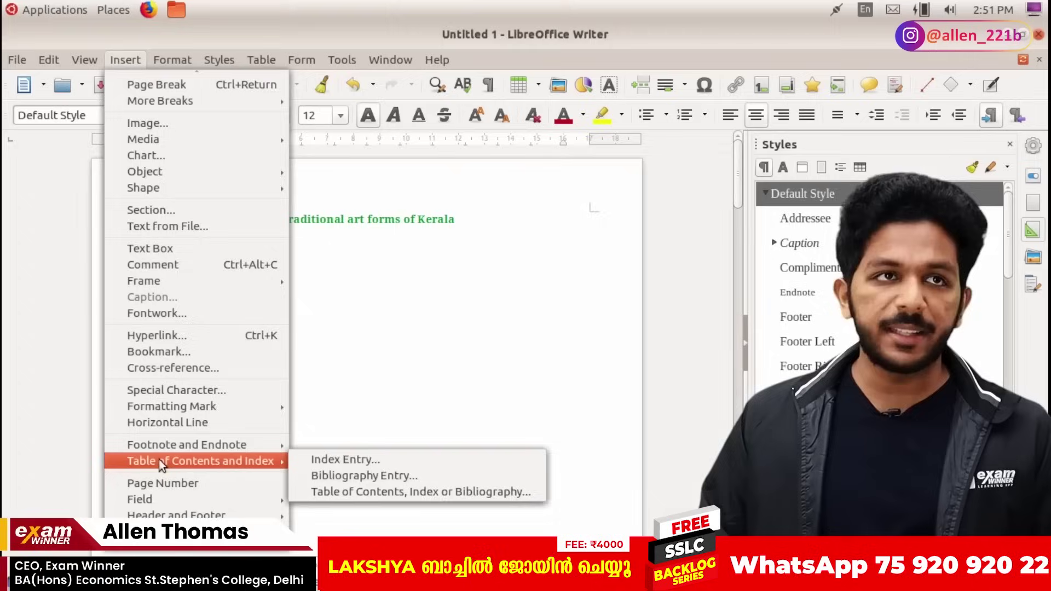
left_click(356, 491)
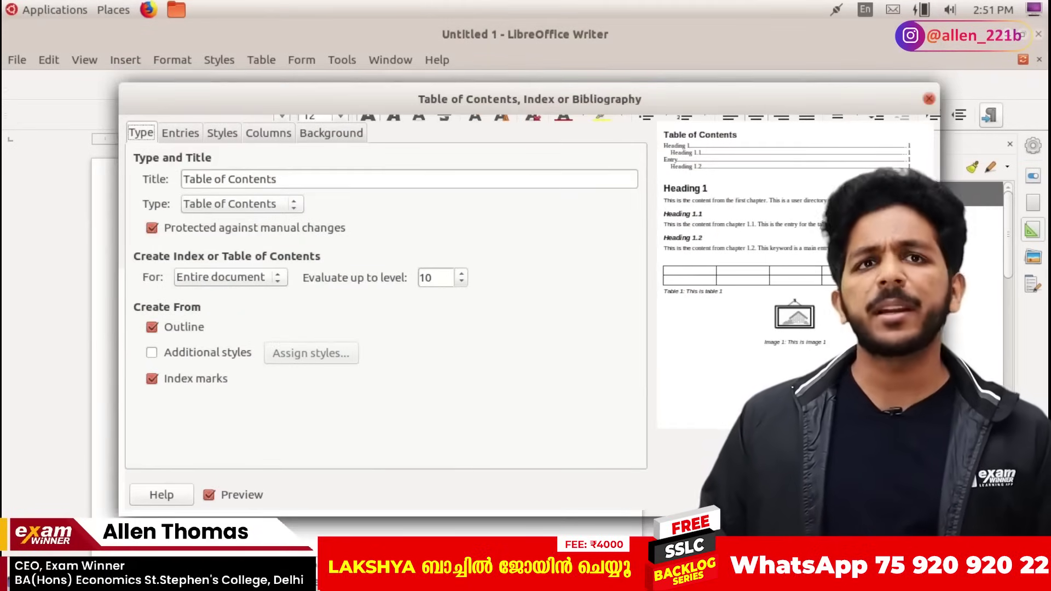
key("Return")
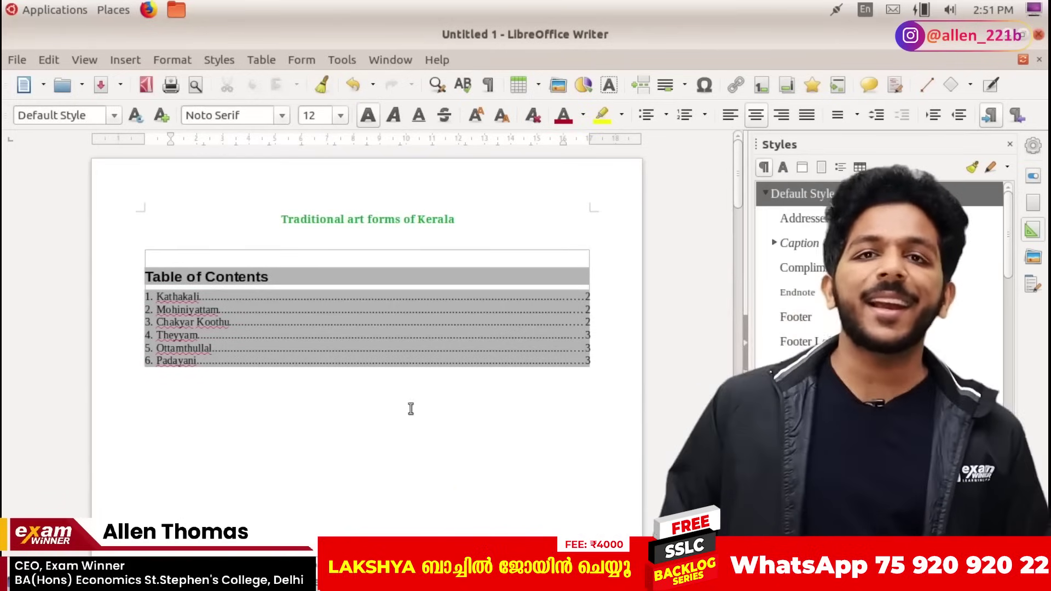
Switch to the exam PDF and review the instructions for the save location and file name format
key("alt+Tab")
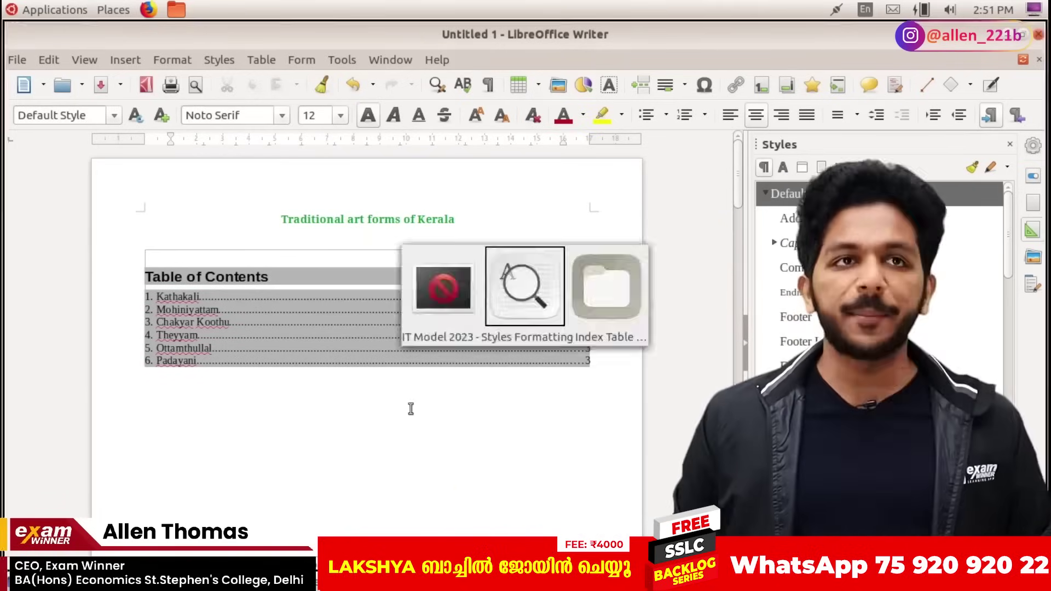
left_click_drag(261, 295, 241, 293)
left_click(242, 295)
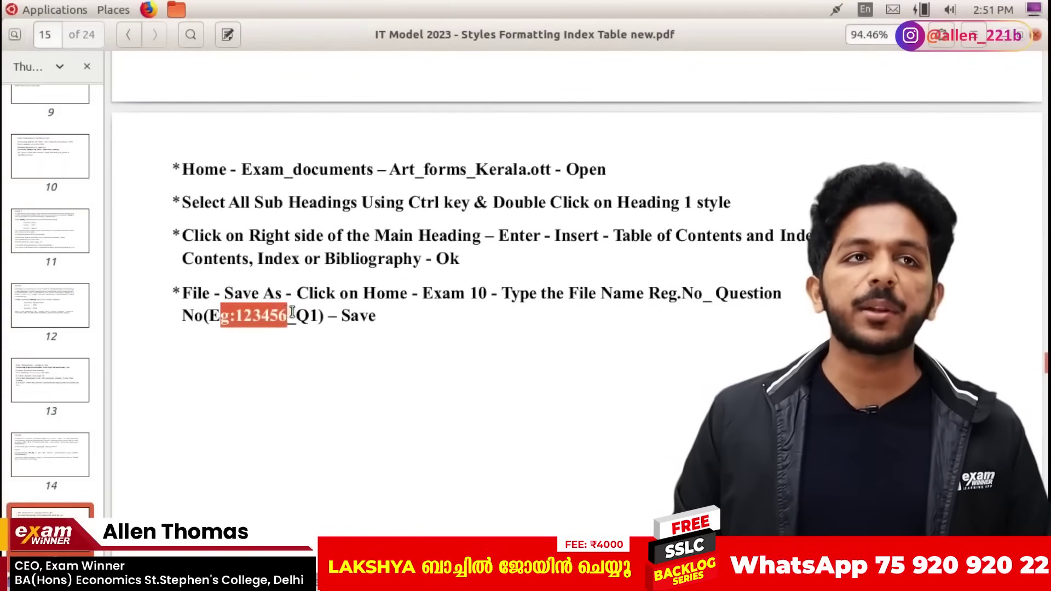
Save the Writer document as Index_1 in the home folder's Exam10 folder, and close it
key("alt+Tab")
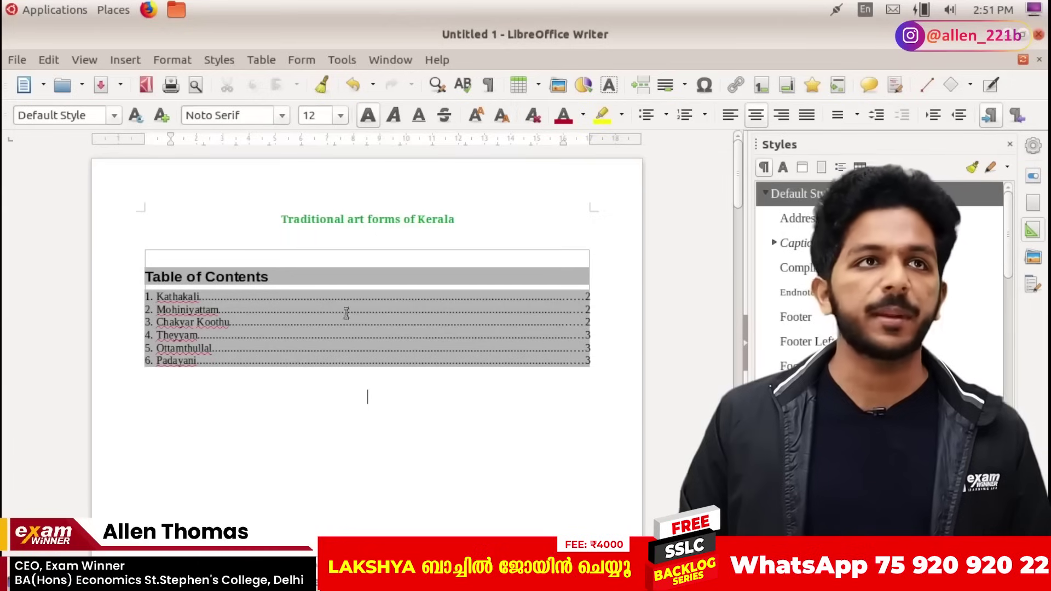
left_click(17, 60)
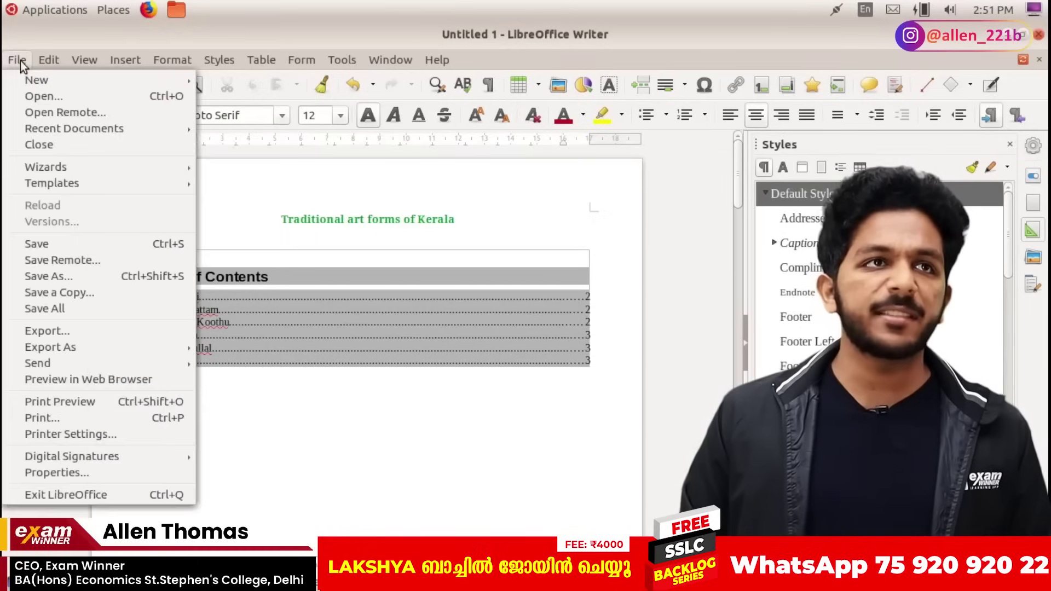
left_click(107, 275)
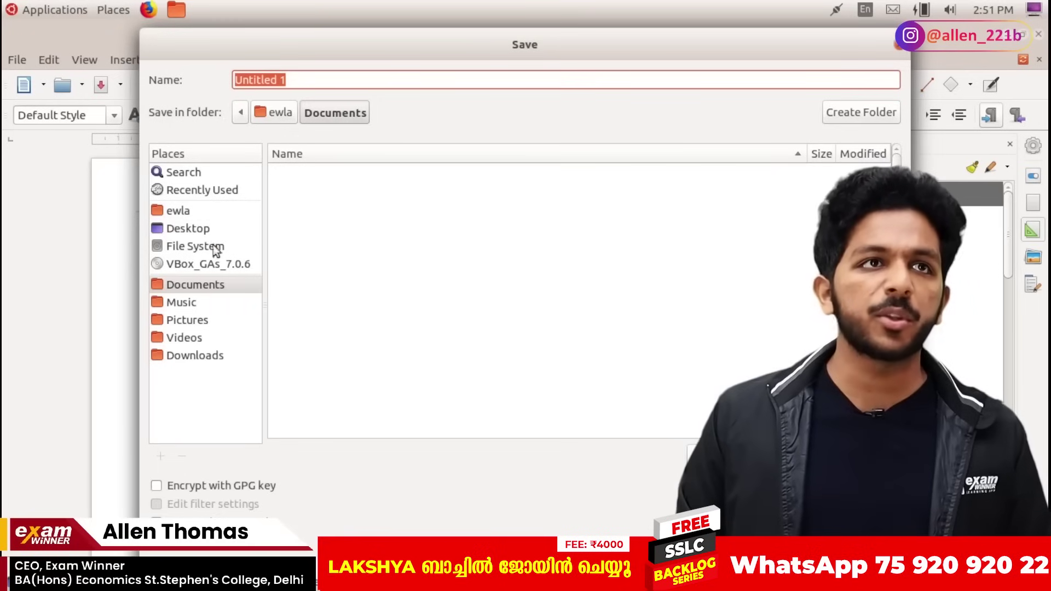
left_click(199, 211)
left_click(316, 245)
double_click(315, 244)
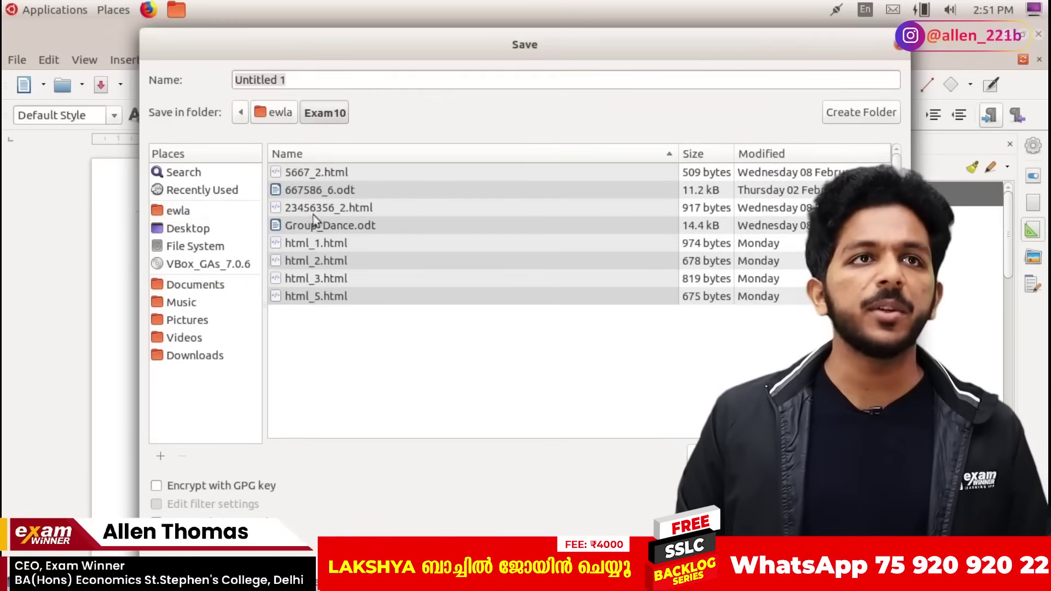
double_click(318, 82)
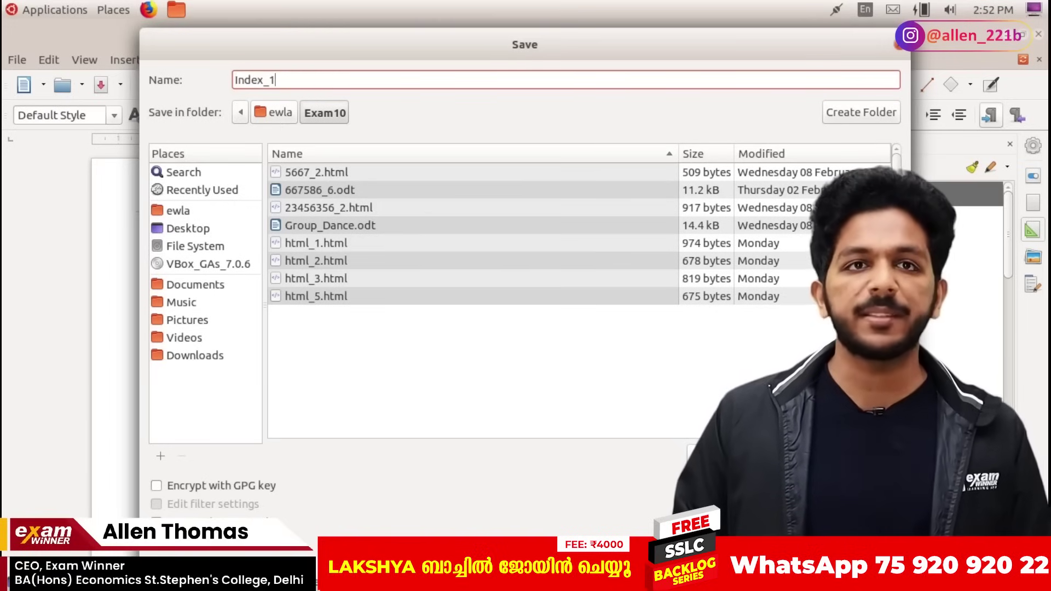
key("Return")
scroll(526, 399, "up", 5)
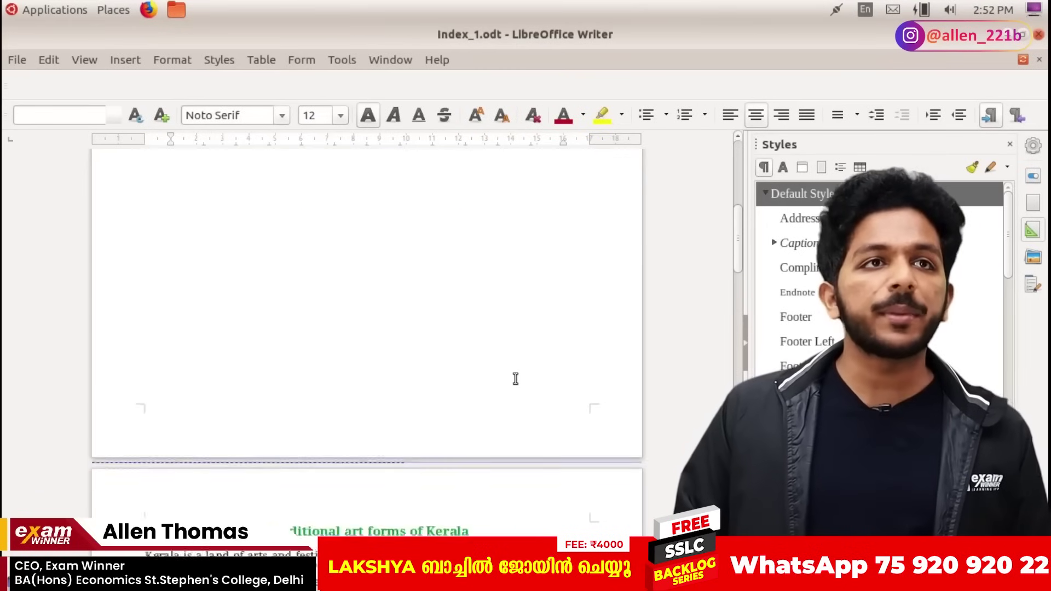
scroll(516, 378, "down", 15)
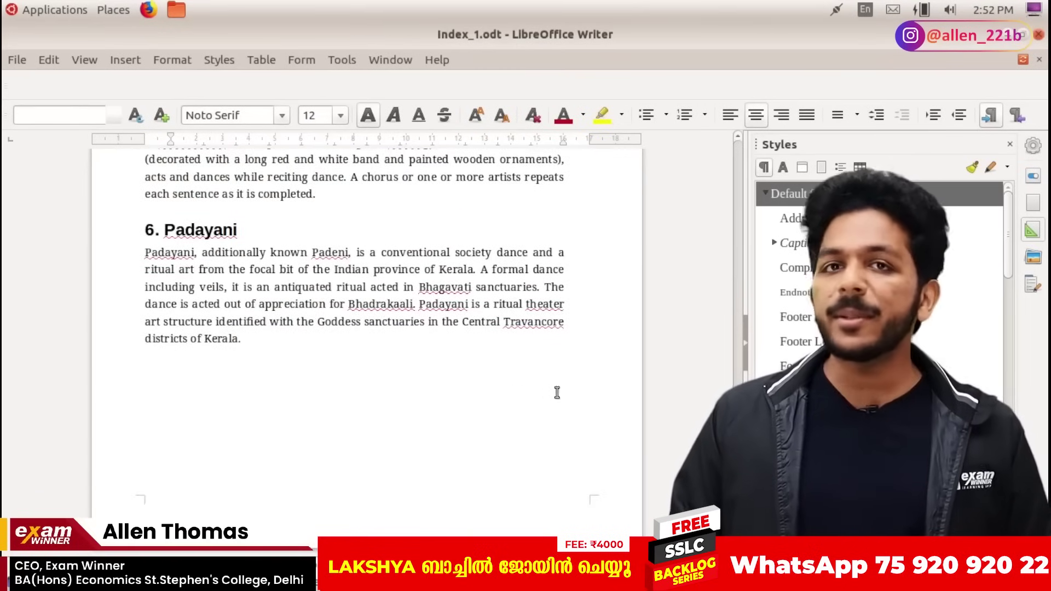
left_click(1035, 34)
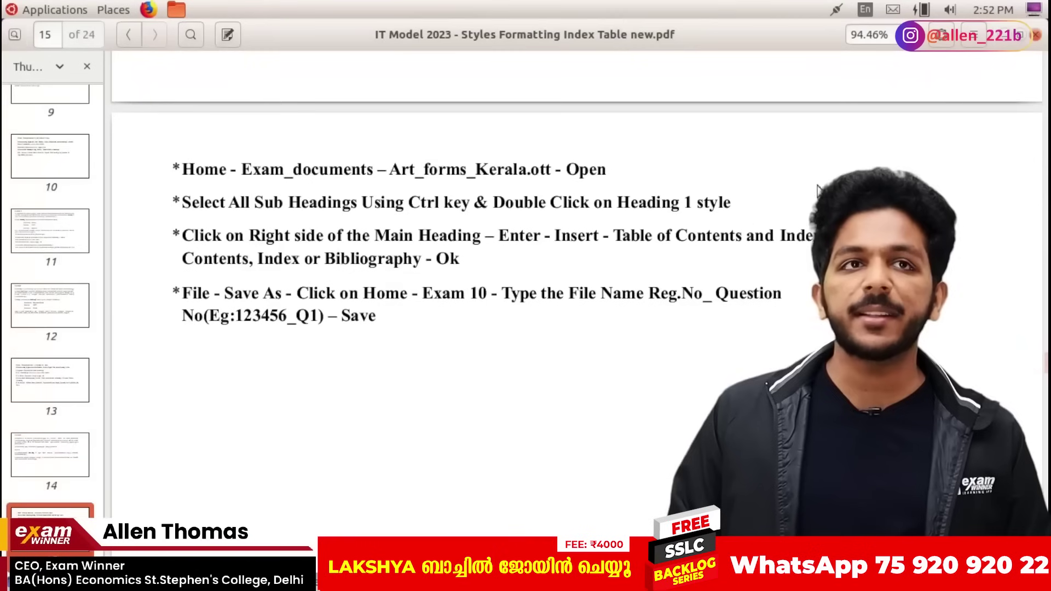
Review the Activity 6 task in the exam PDF, including the source file, Heading 1 styling, table of contents and saving instructions
scroll(462, 268, "down", 10)
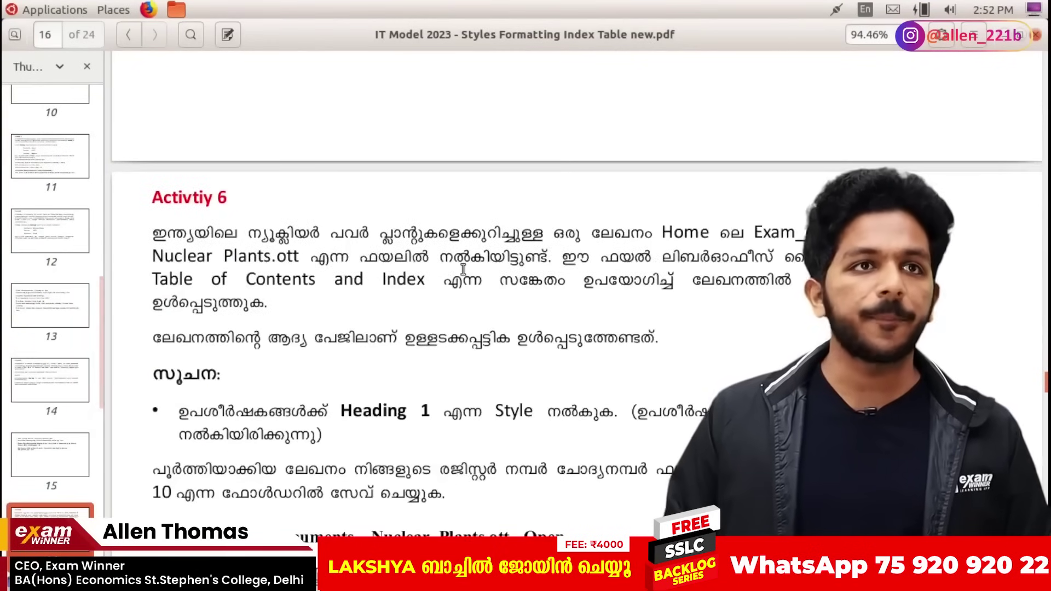
left_click_drag(152, 137, 300, 136)
left_click(281, 160)
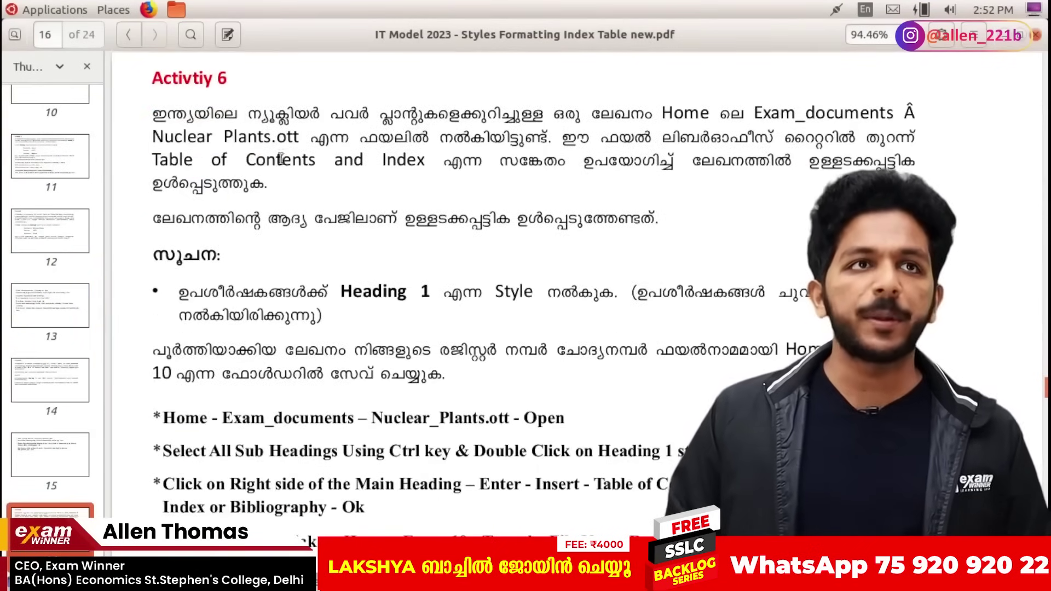
left_click_drag(162, 157, 363, 160)
left_click(322, 246)
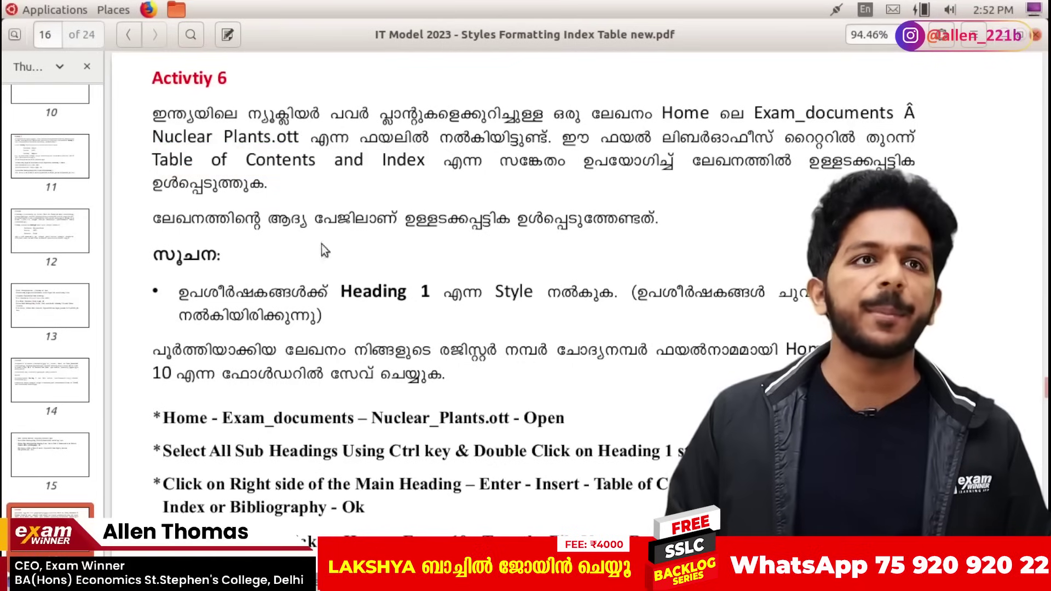
double_click(361, 282)
left_click(404, 284)
scroll(411, 286, "down", 3)
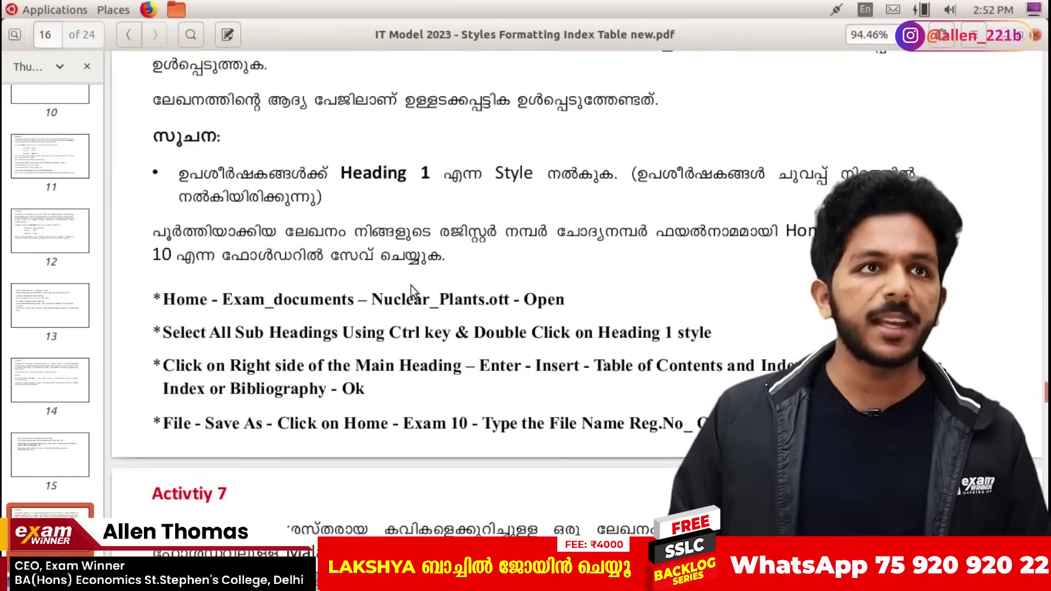
left_click_drag(182, 300, 693, 424)
Open Nuclear_Plants.ott from the Exam_documents folder
left_click(693, 424)
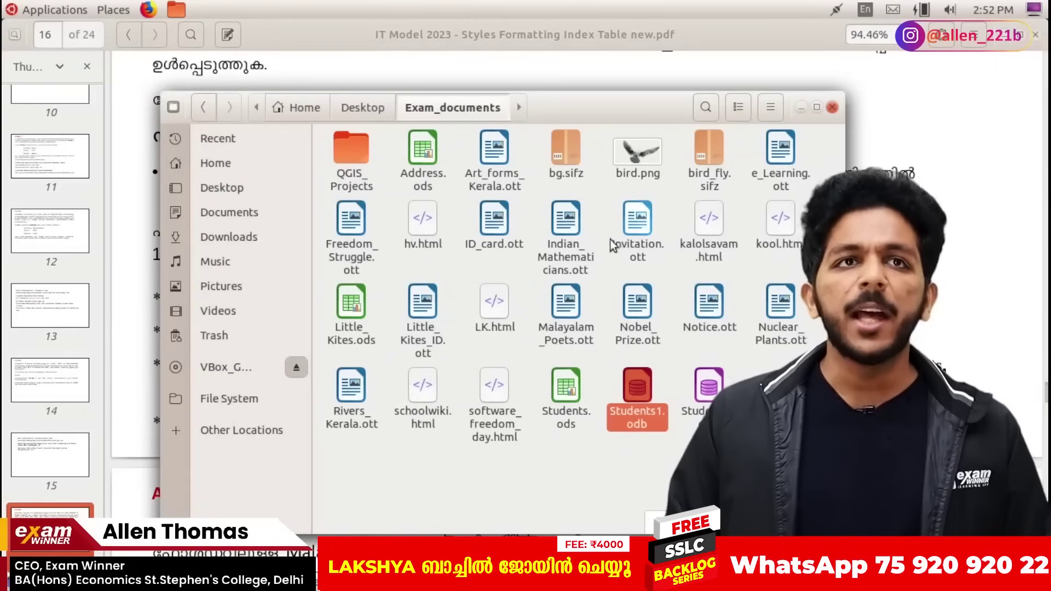
left_click(756, 471)
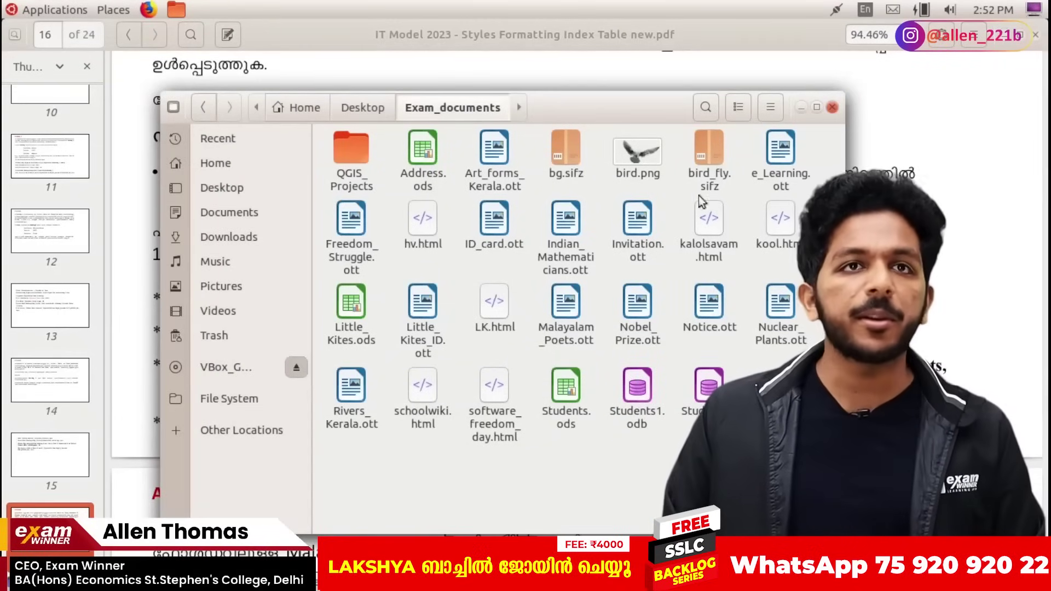
double_click(780, 328)
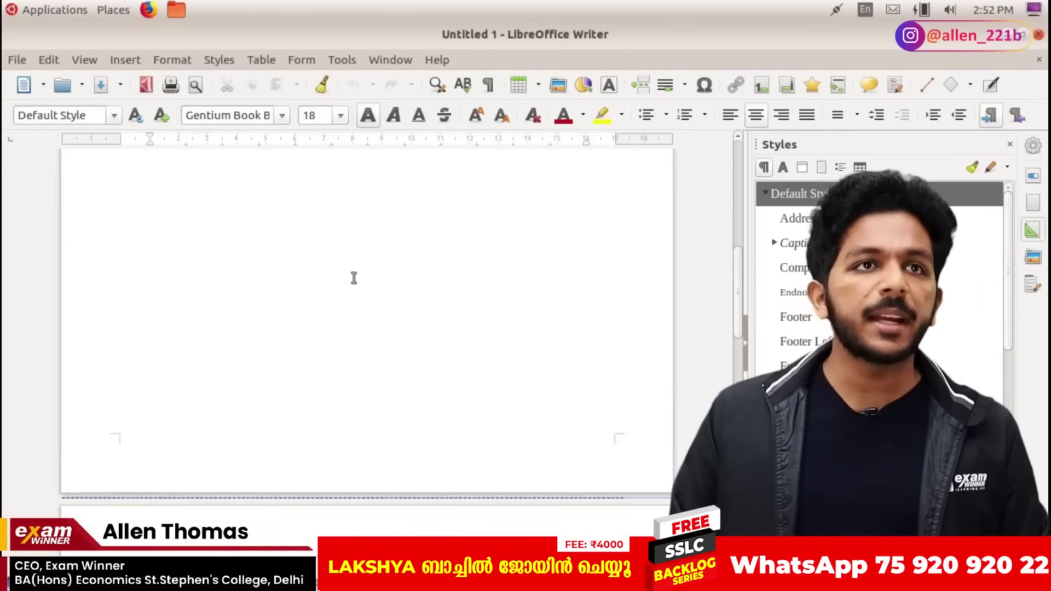
Switch to the exam PDF and review the Activity 6 instruction for selecting the subheadings and applying Heading 1
key("alt+Tab")
key("alt+Tab")
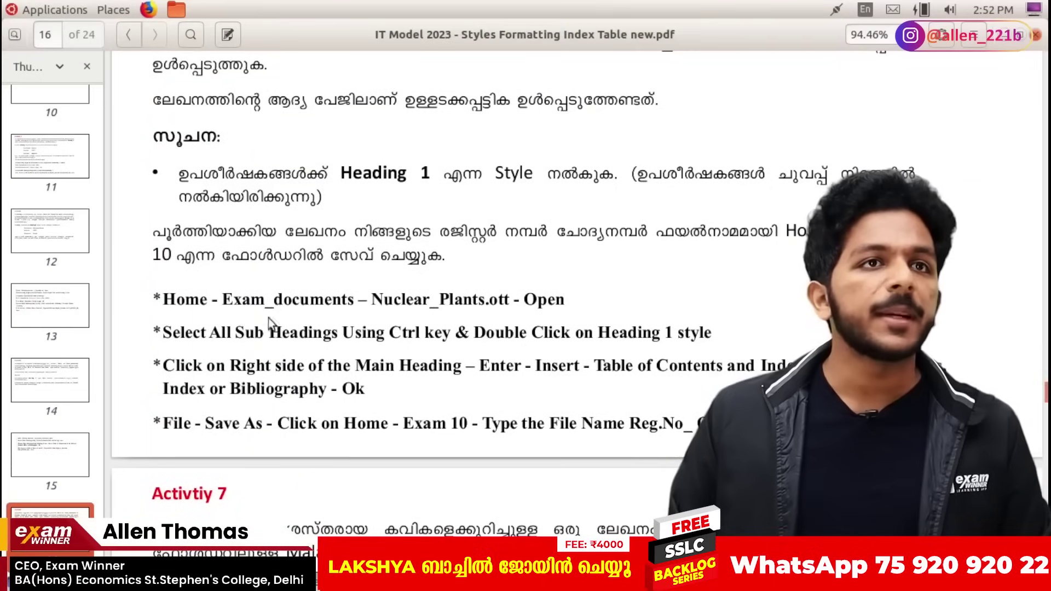
left_click_drag(268, 317, 573, 337)
left_click(572, 337)
Switch to the Writer document and apply Heading 1 to all seven red subheadings together, from Kudankulam Nuclear Power Plant through Kakarapar Atomic Power Plant
key("alt+Tab")
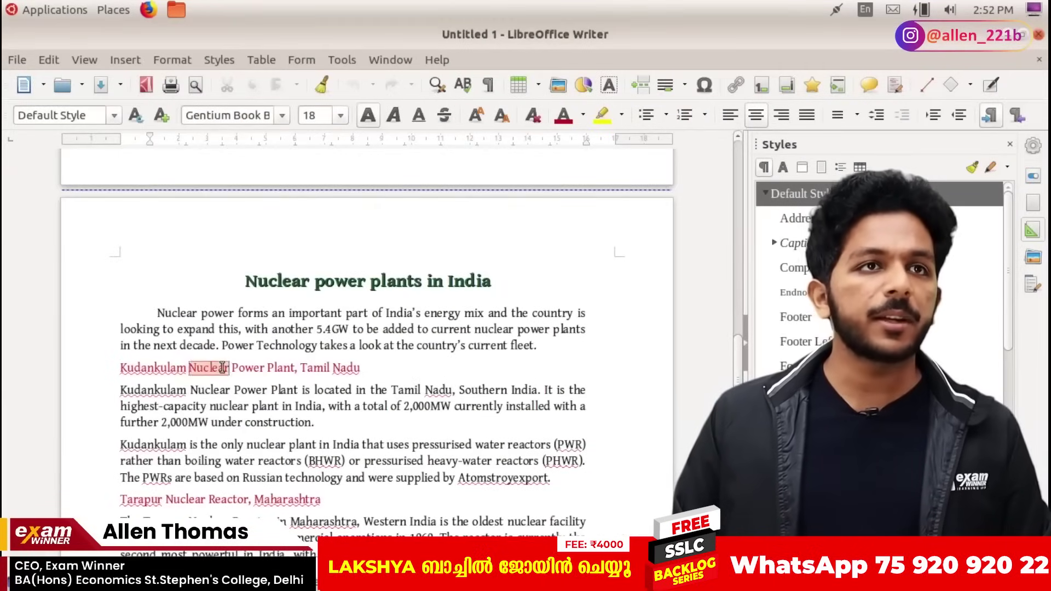
triple_click(222, 368)
scroll(223, 368, "down", 3, "ctrl")
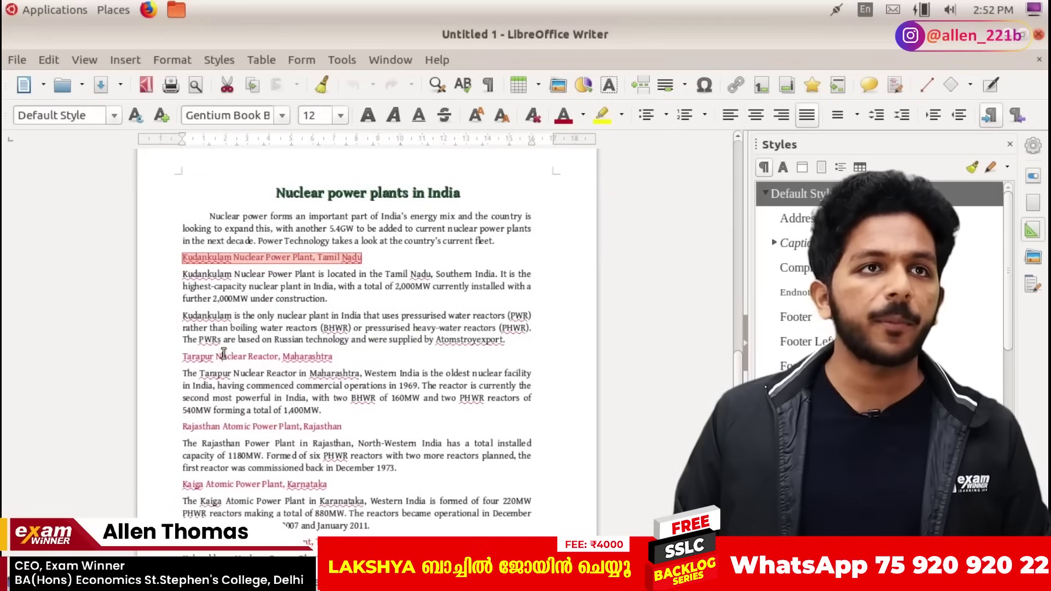
scroll(223, 353, "down", 5)
scroll(237, 318, "up", 2, "ctrl")
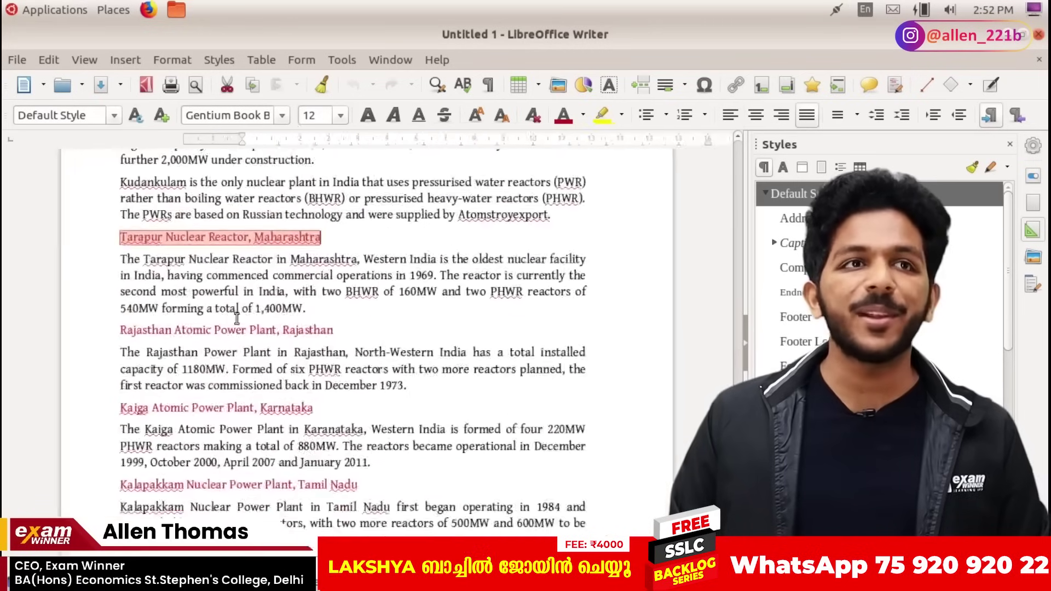
triple_click(239, 312, "ctrl")
scroll(240, 312, "down", 2)
triple_click(240, 312, "ctrl")
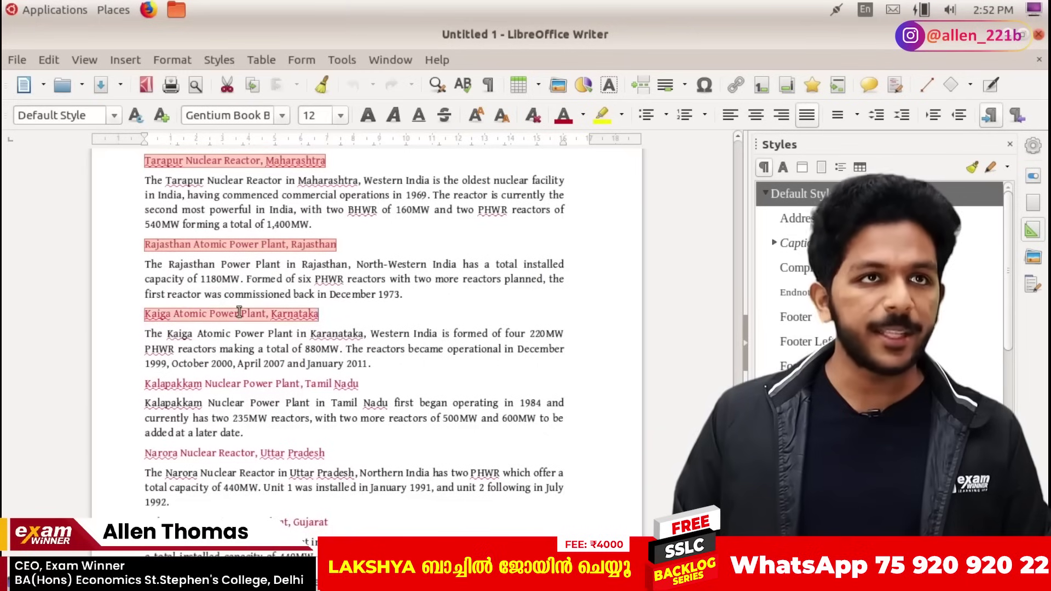
scroll(239, 312, "down", 3)
triple_click(252, 278, "ctrl")
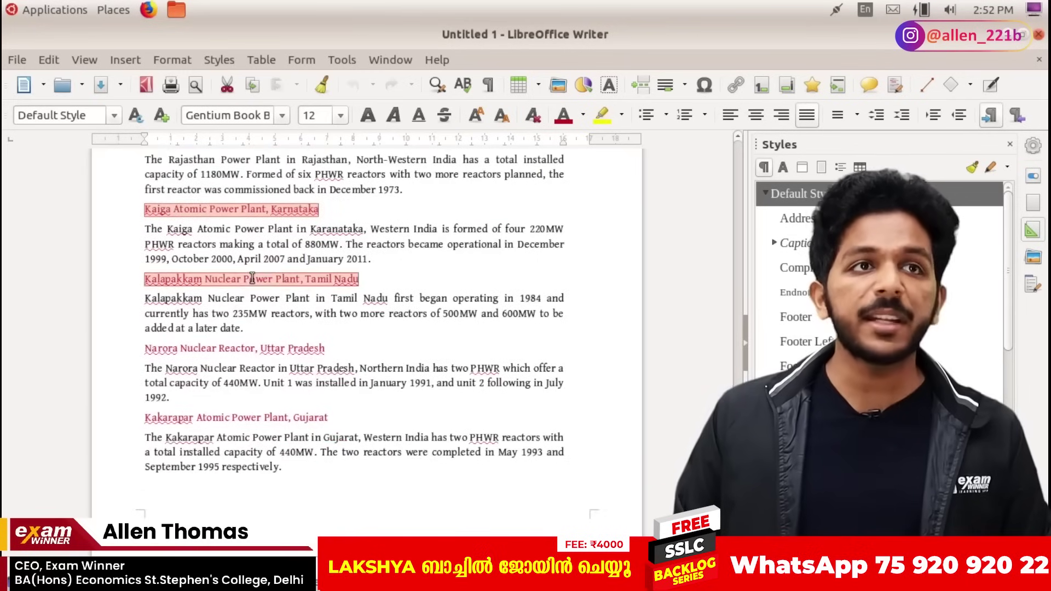
scroll(252, 278, "down", 1)
triple_click(237, 331, "ctrl")
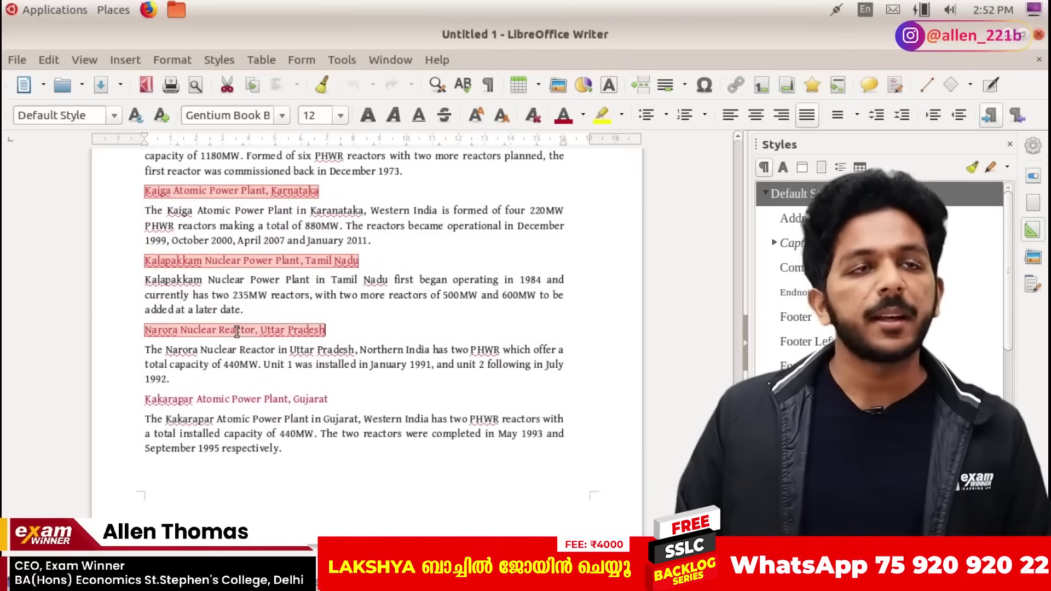
triple_click(232, 401, "ctrl")
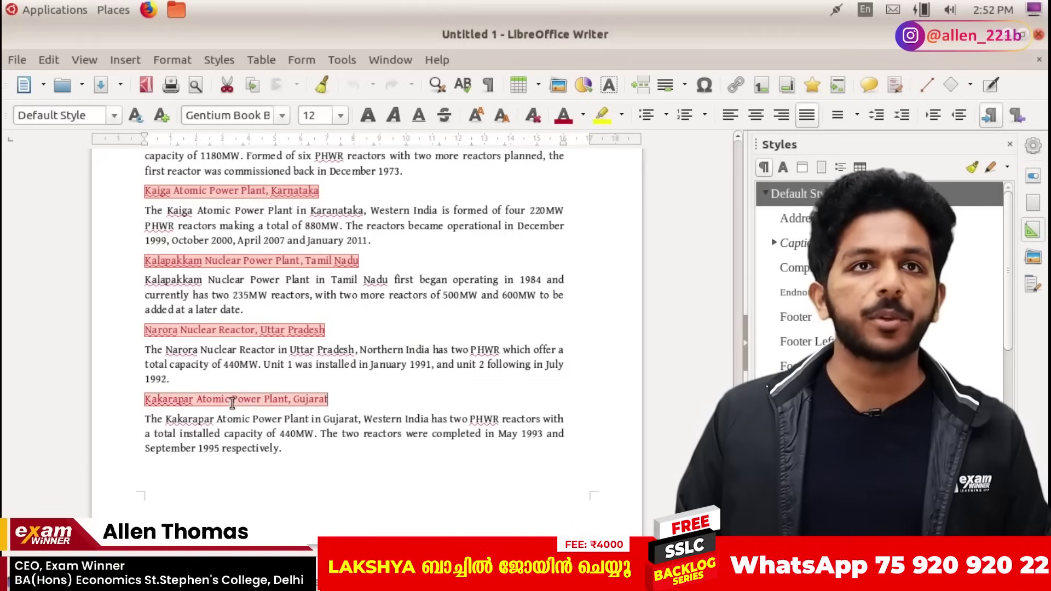
scroll(232, 403, "up", 12)
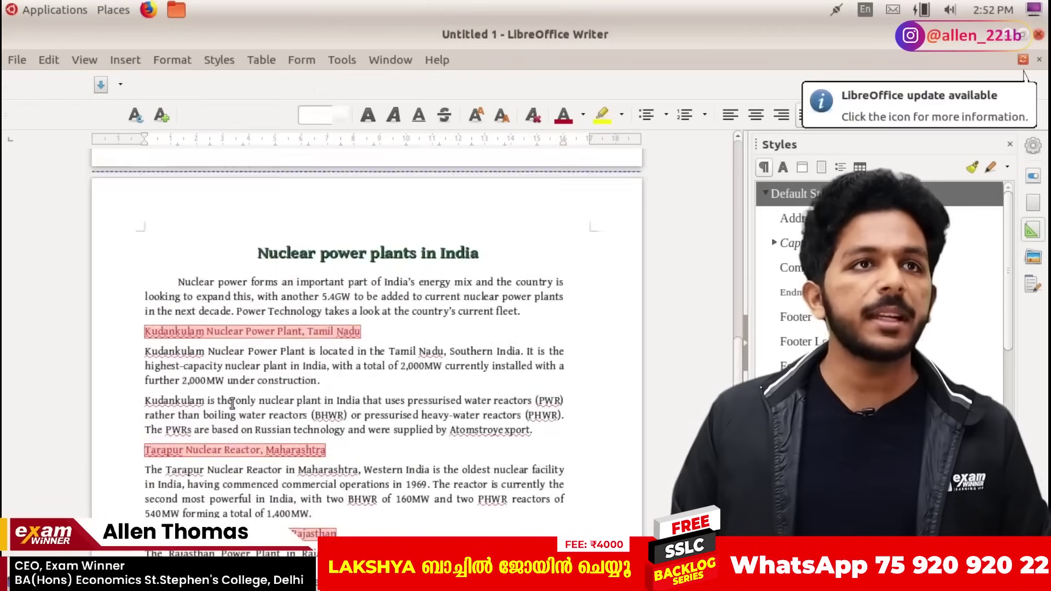
scroll(232, 404, "up", 2)
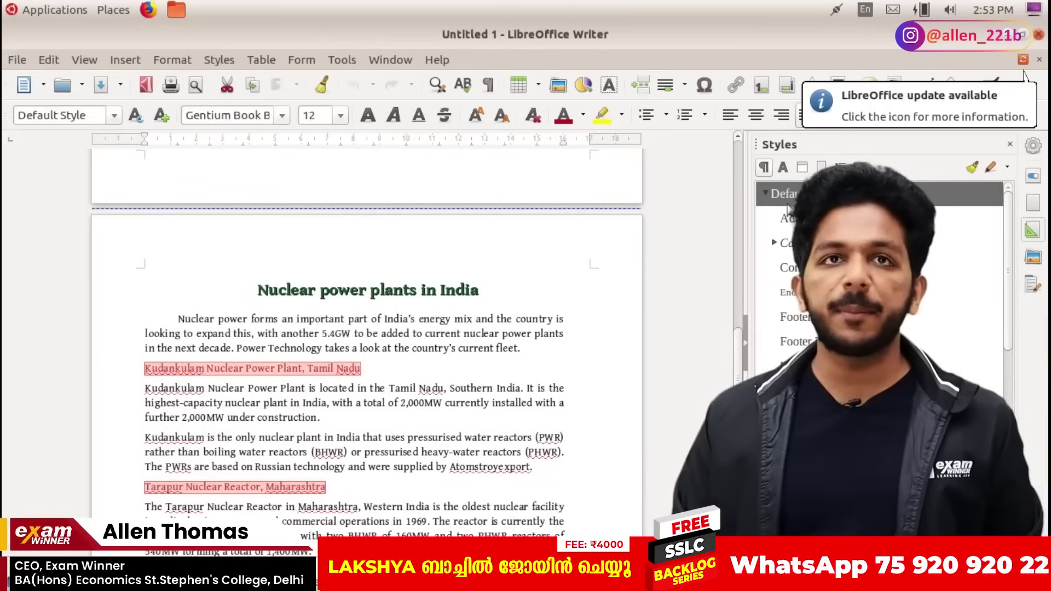
scroll(797, 337, "down", 4)
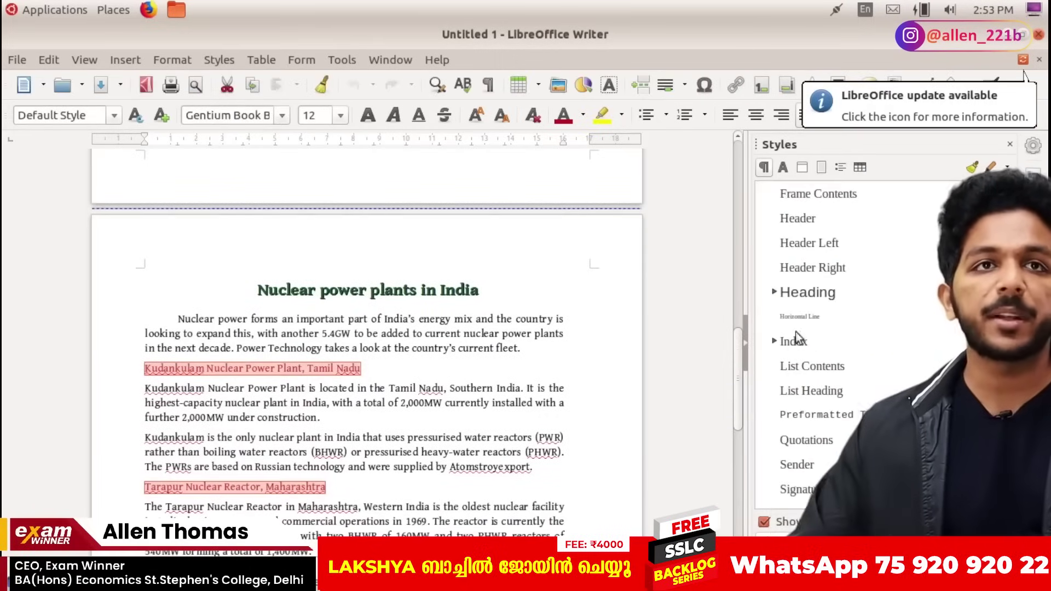
left_click(775, 293)
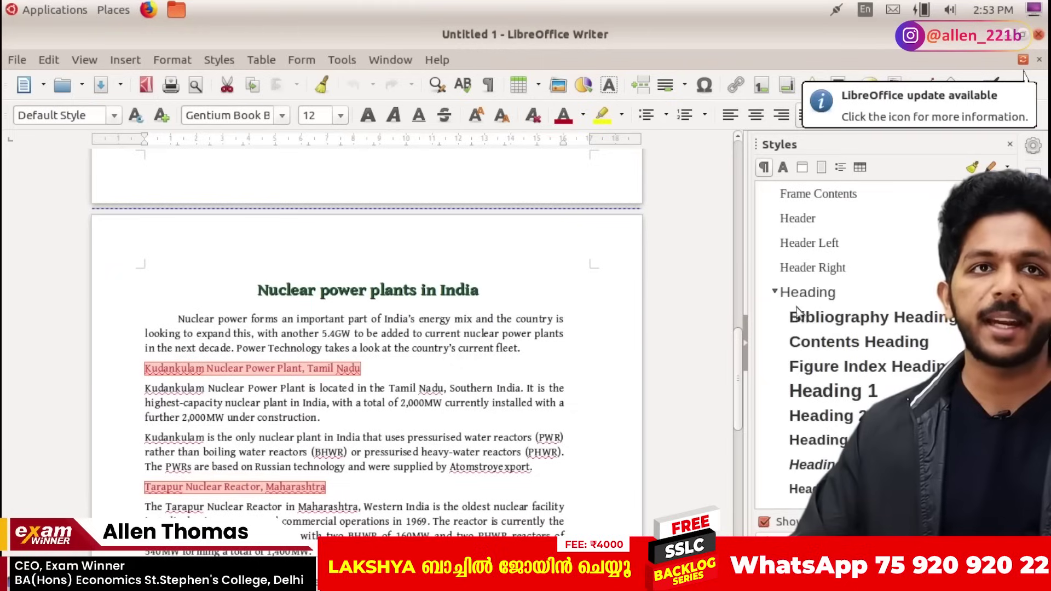
double_click(834, 391)
scroll(416, 340, "up", 4)
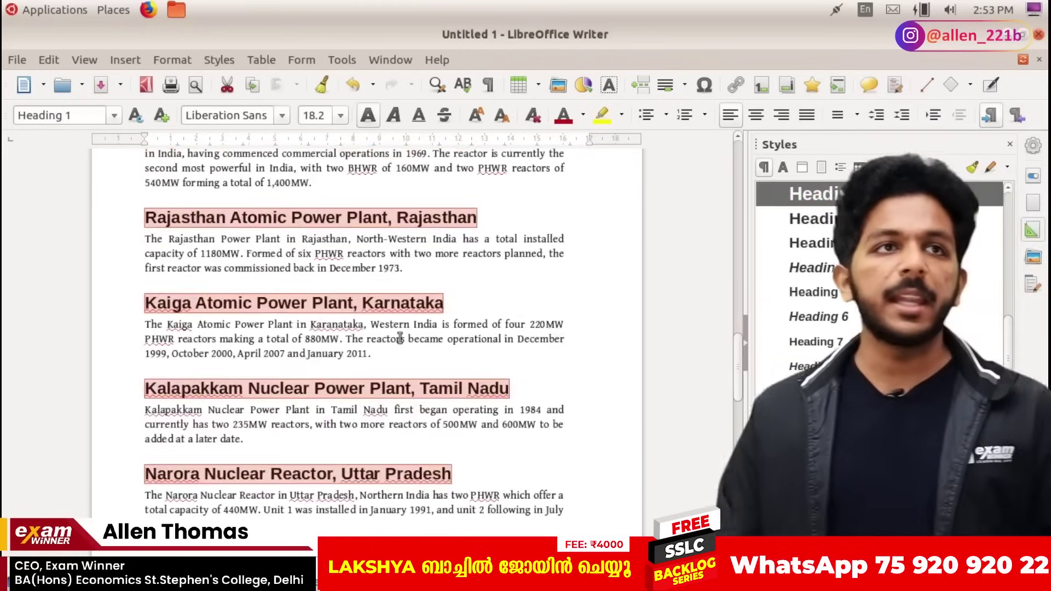
scroll(400, 318, "up", 10)
Switch to the exam PDF and review the Activity 6 instructions for inserting the table of contents after the main heading
key("alt+Tab")
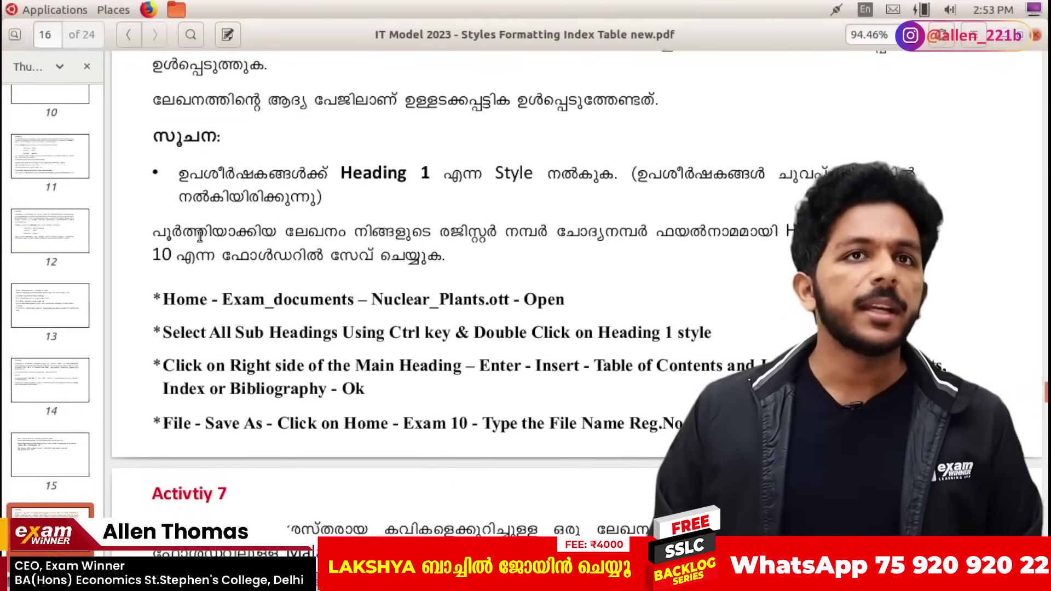
scroll(239, 198, "up", 2)
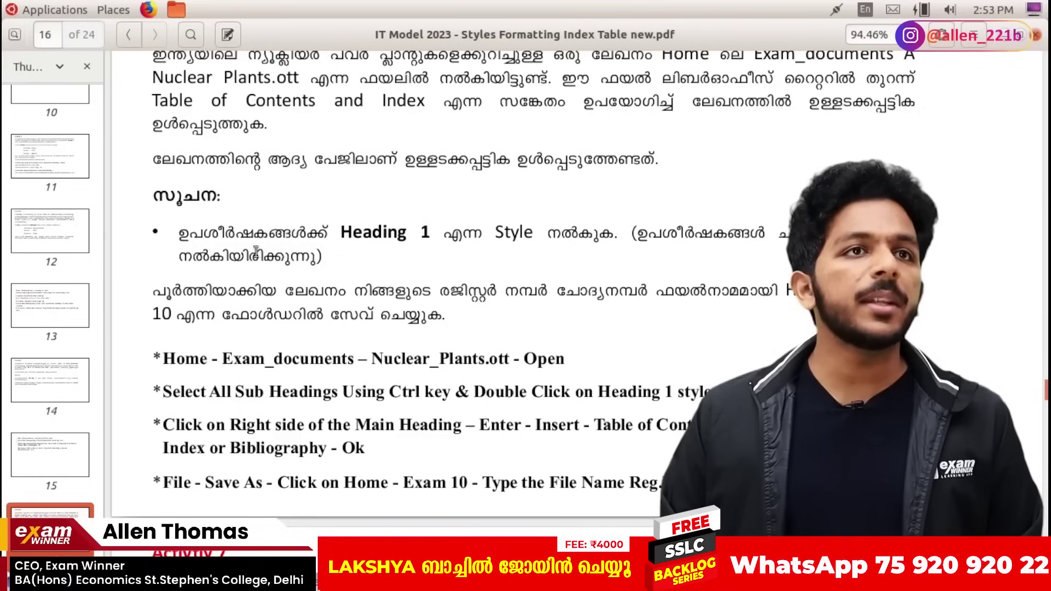
left_click_drag(185, 425, 329, 462)
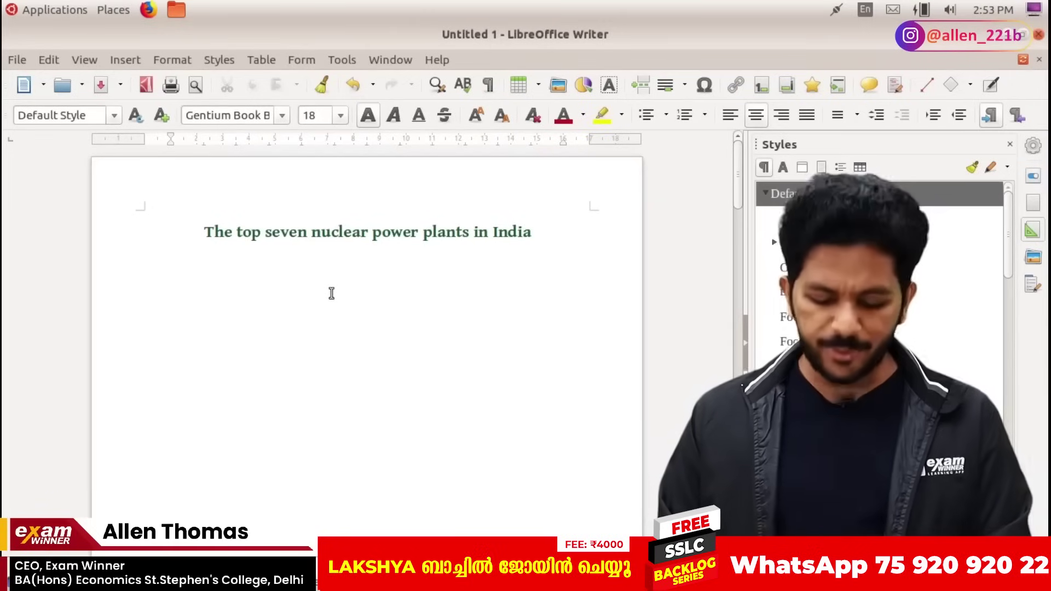
Insert a table of contents with default settings on a new line below "The top seven nuclear power plants in India" in the Writer document
left_click(118, 63)
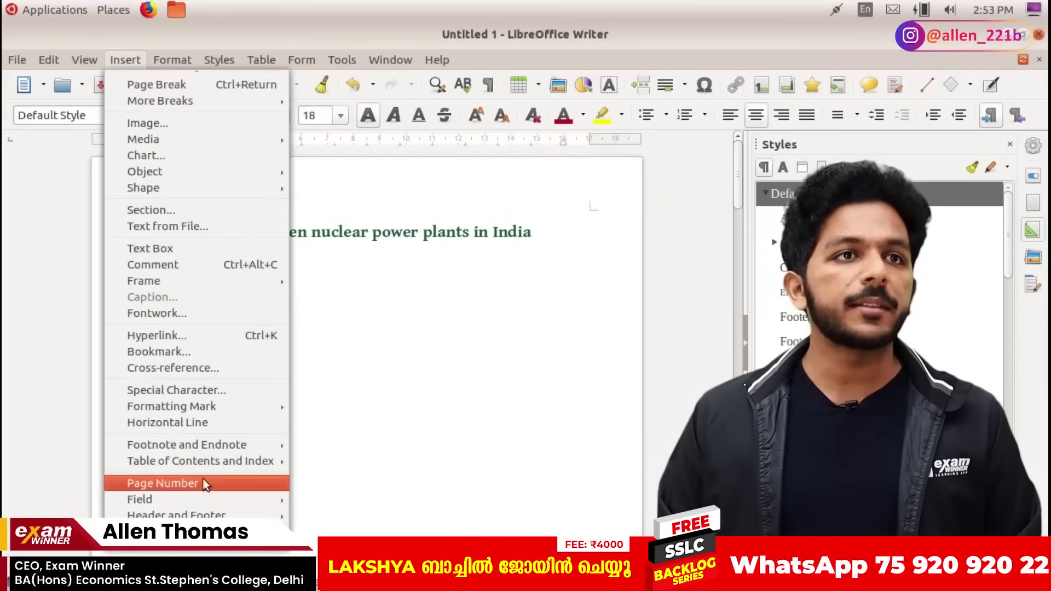
mouse_move(259, 465)
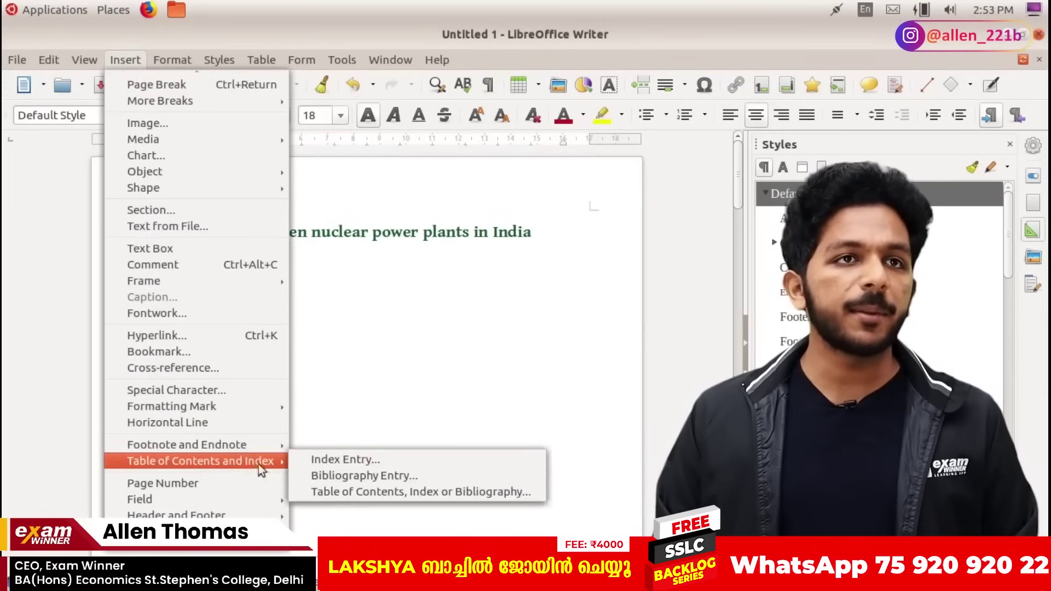
left_click(351, 493)
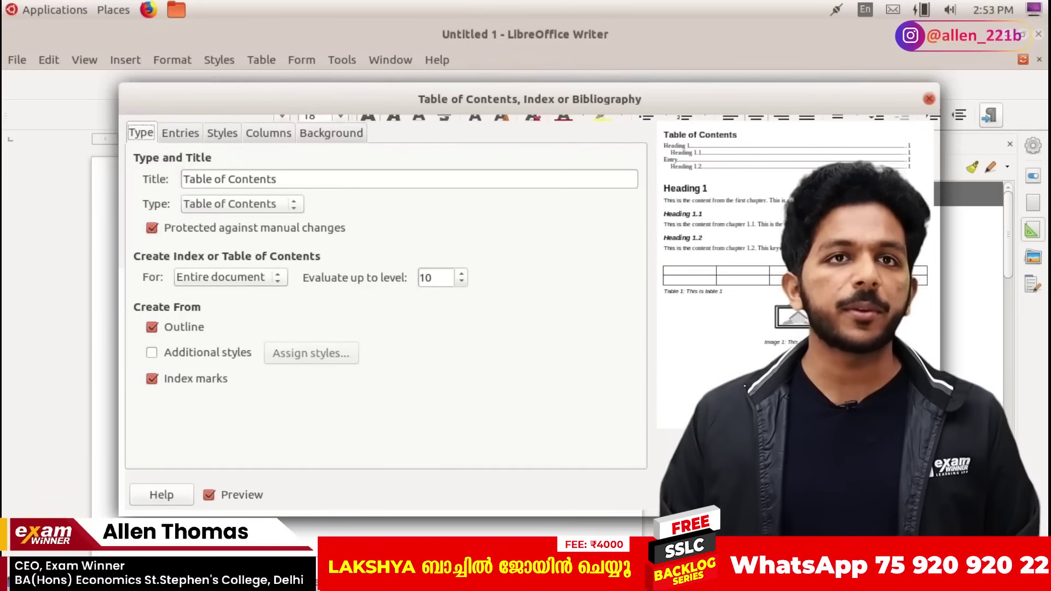
key("Return")
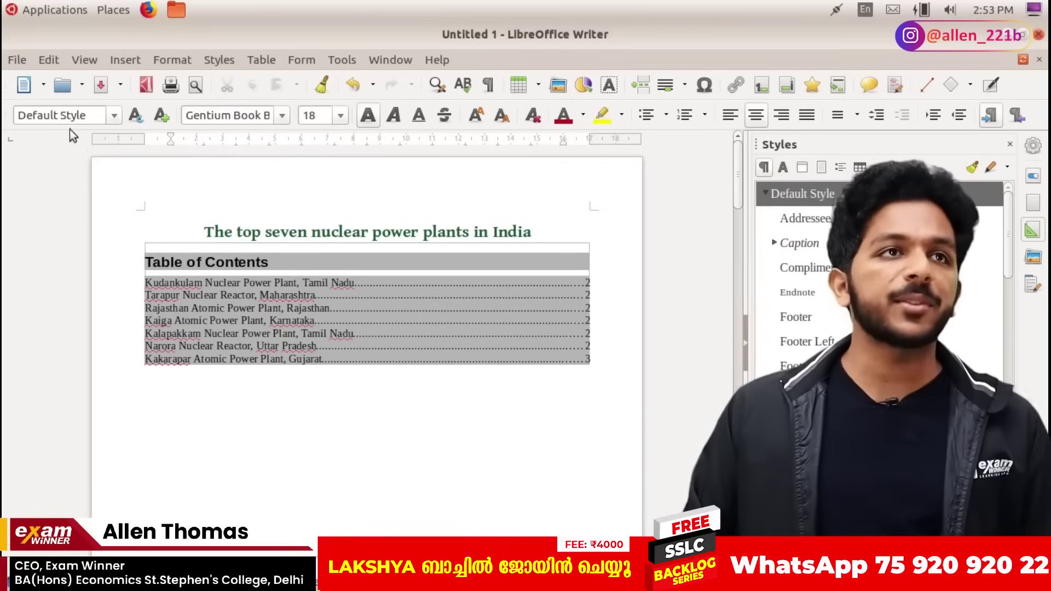
Begin saving the nuclear power plants document as a new file in the Exam10 folder of the ewla home folder
left_click(18, 59)
left_click(71, 284)
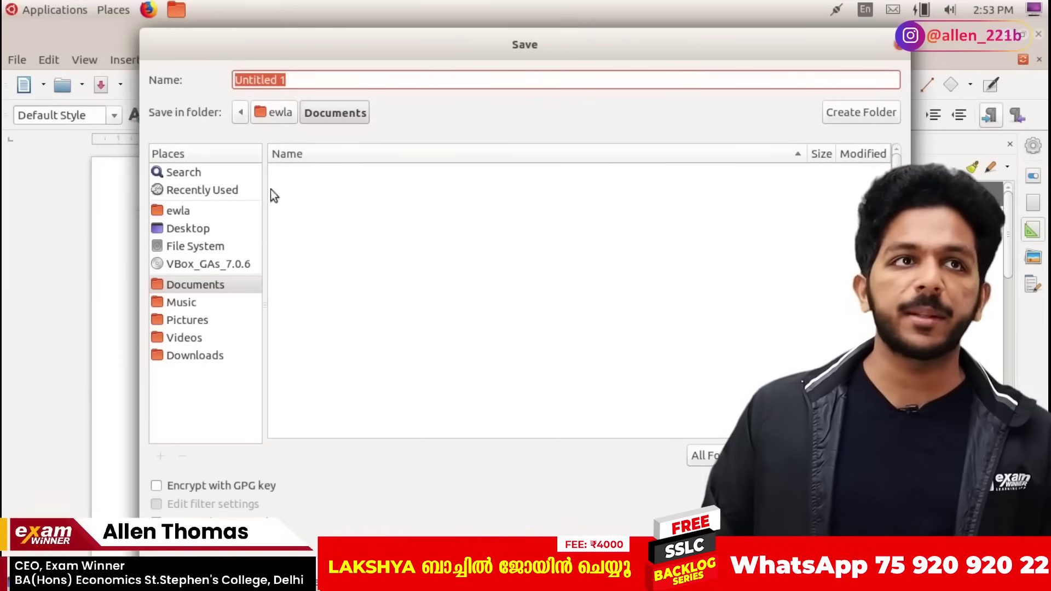
left_click(240, 212)
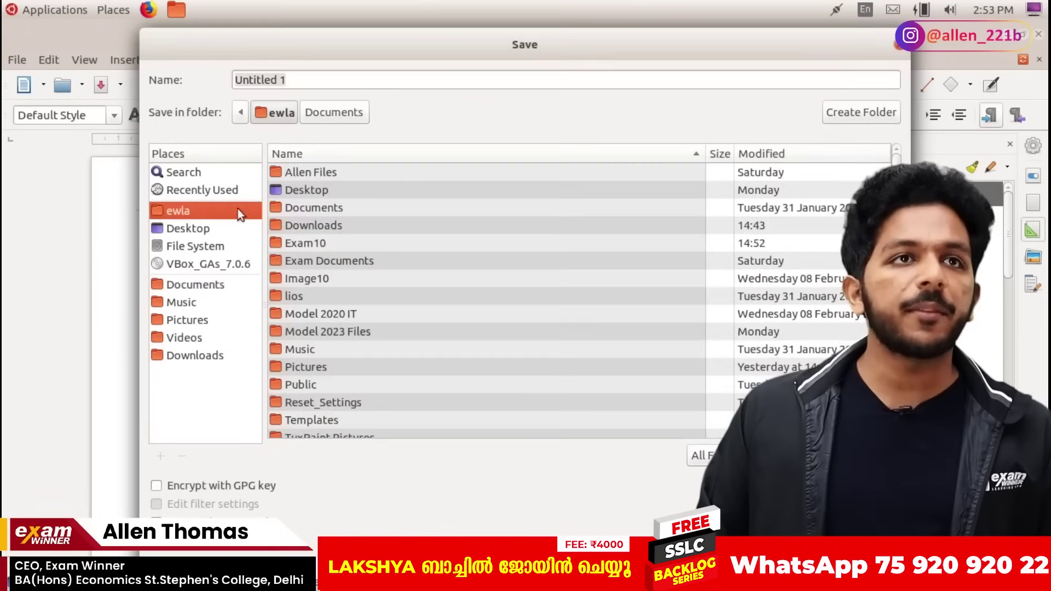
double_click(313, 259)
left_click(281, 115)
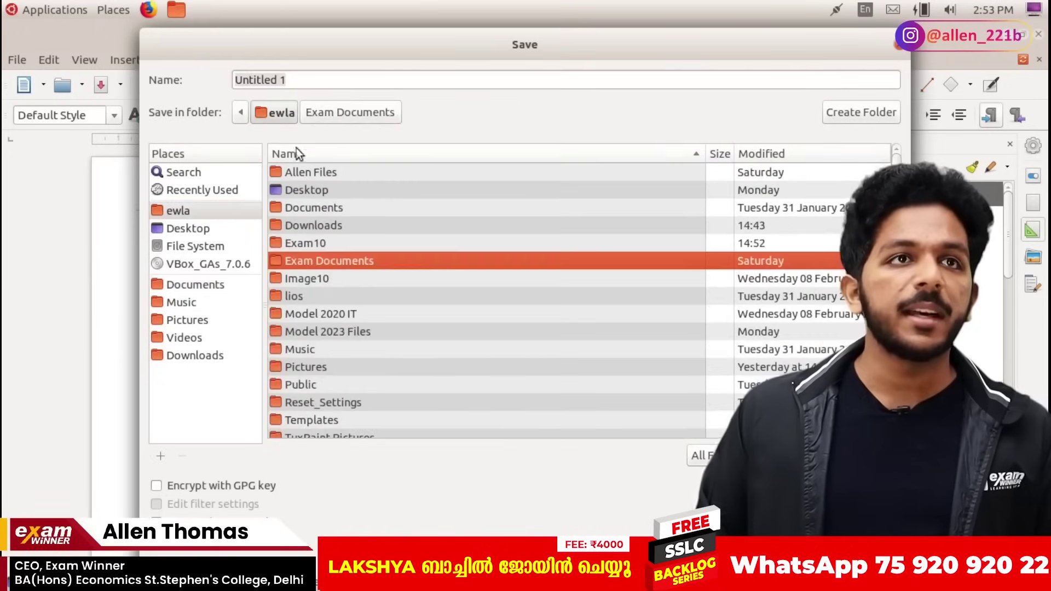
double_click(307, 244)
Name the file Index_2 and save it
left_click(307, 82)
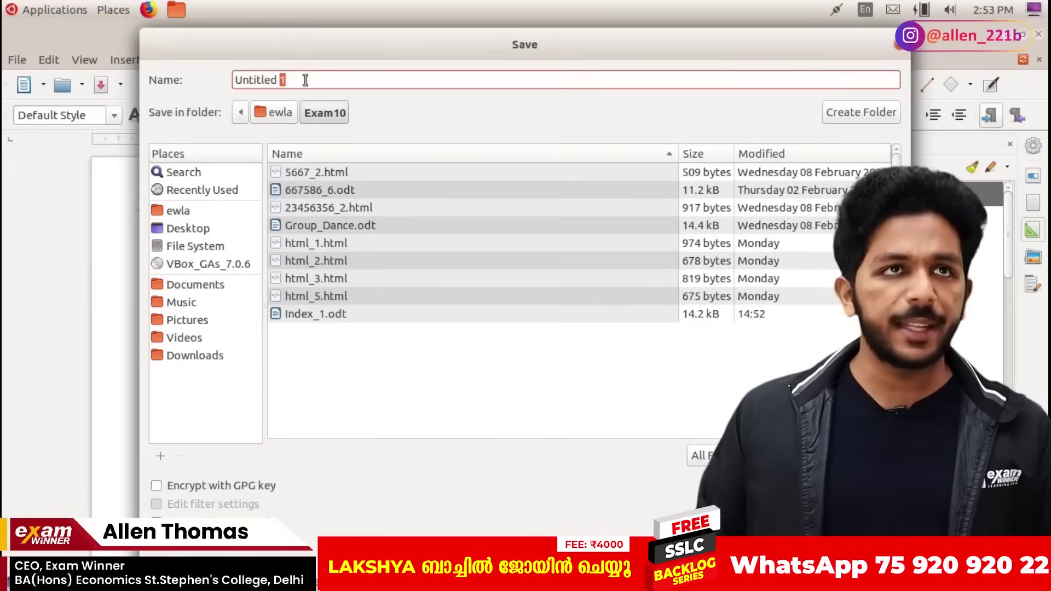
triple_click(305, 80)
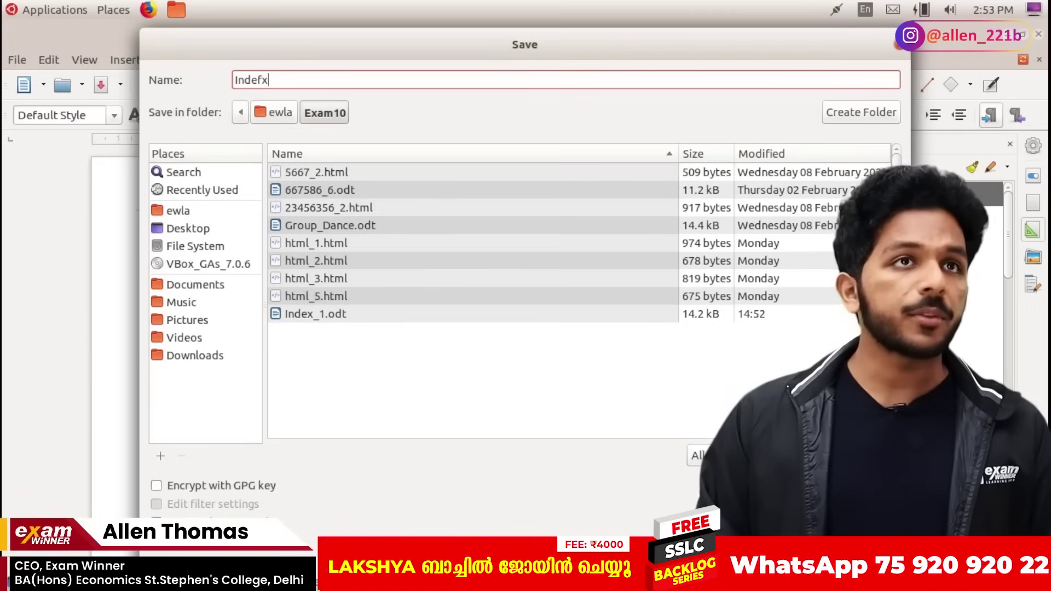
type("Indef")
key("BackSpace")
type("x")
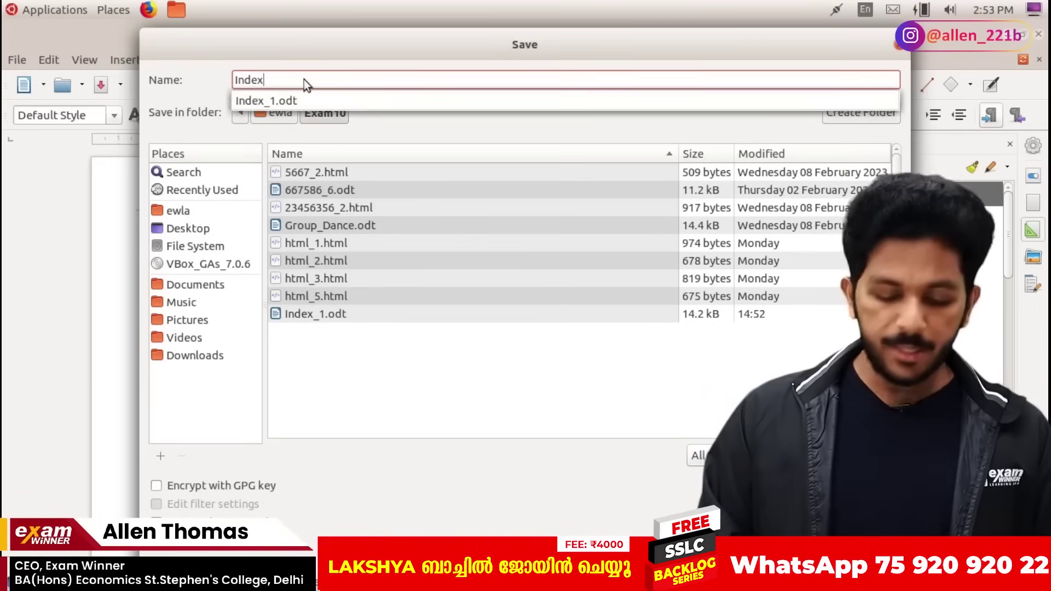
type("_2")
key("Return")
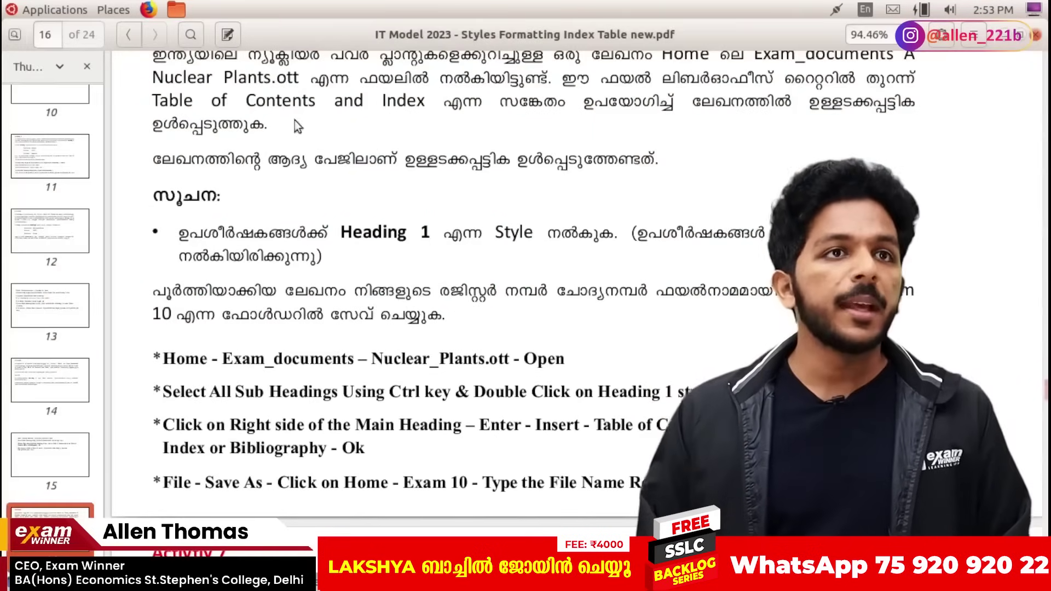
Switch to the exam PDF and review the Activity 7 instructions for the Malayalam Poets article
scroll(330, 206, "down", 5)
scroll(335, 212, "down", 3)
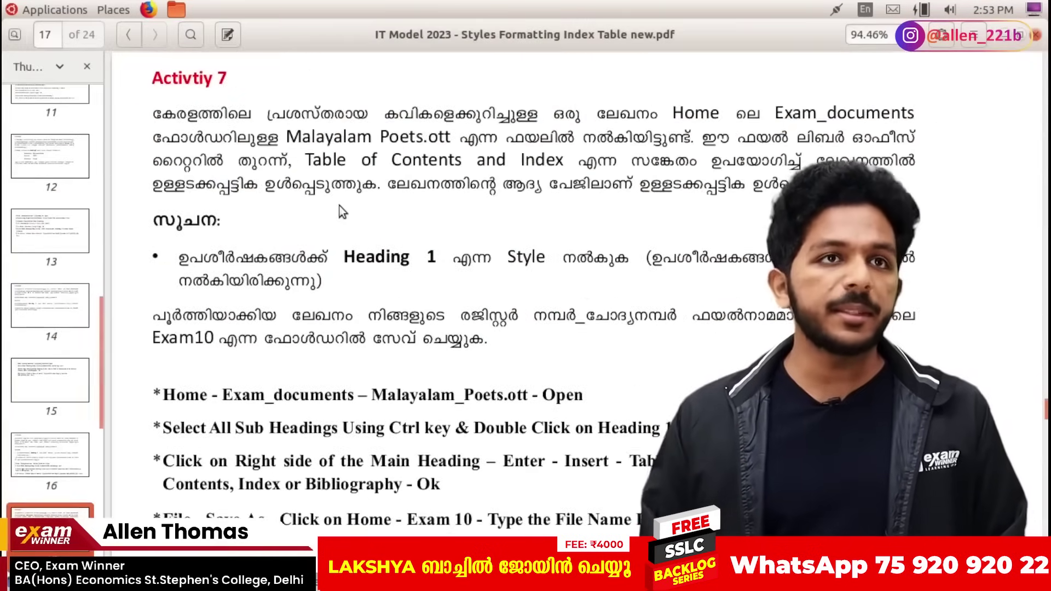
left_click_drag(256, 137, 545, 322)
left_click(545, 321)
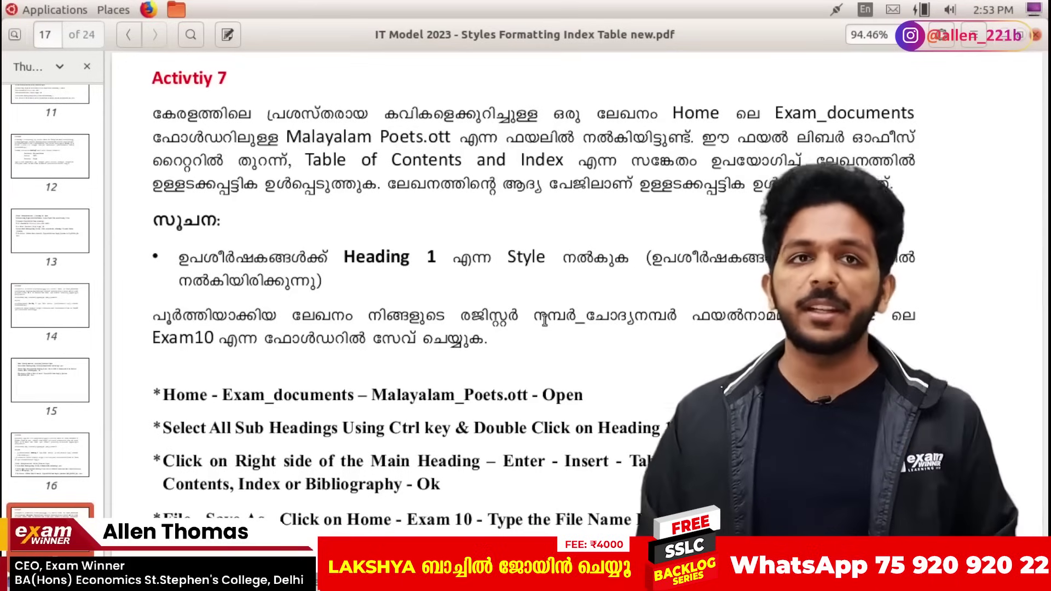
scroll(547, 322, "down", 4)
scroll(546, 322, "up", 5)
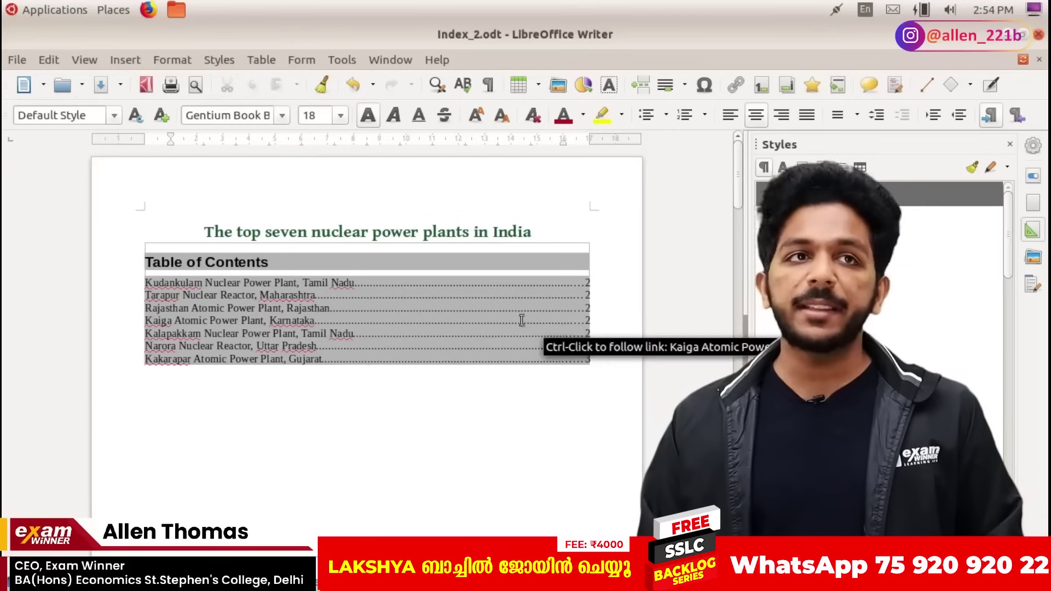
Close the Index_2.odt document and open Malayalam_Poets.ott from the Exam_documents folder
left_click(521, 321)
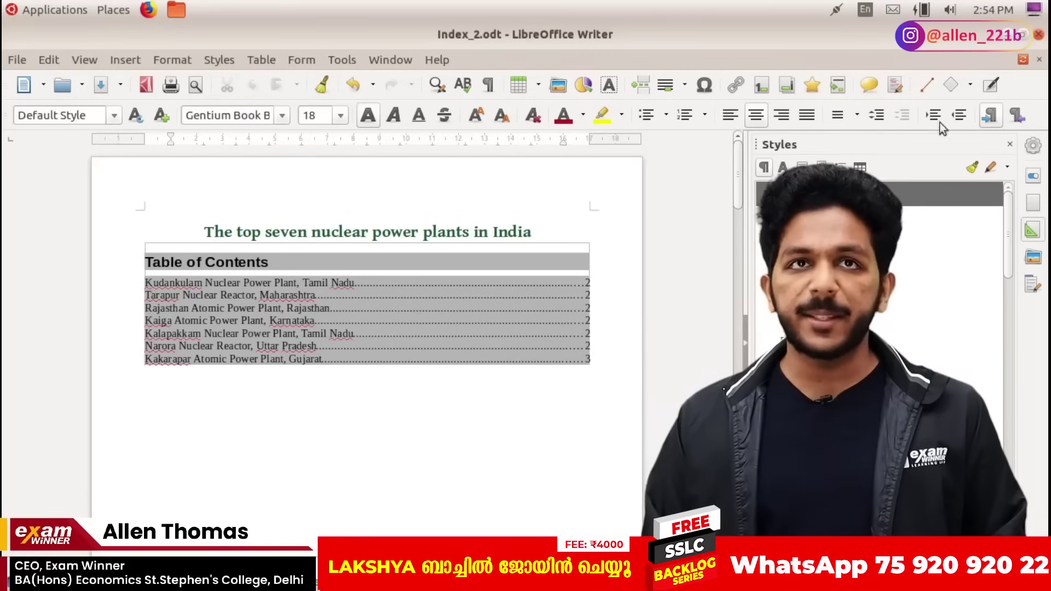
left_click(1038, 35)
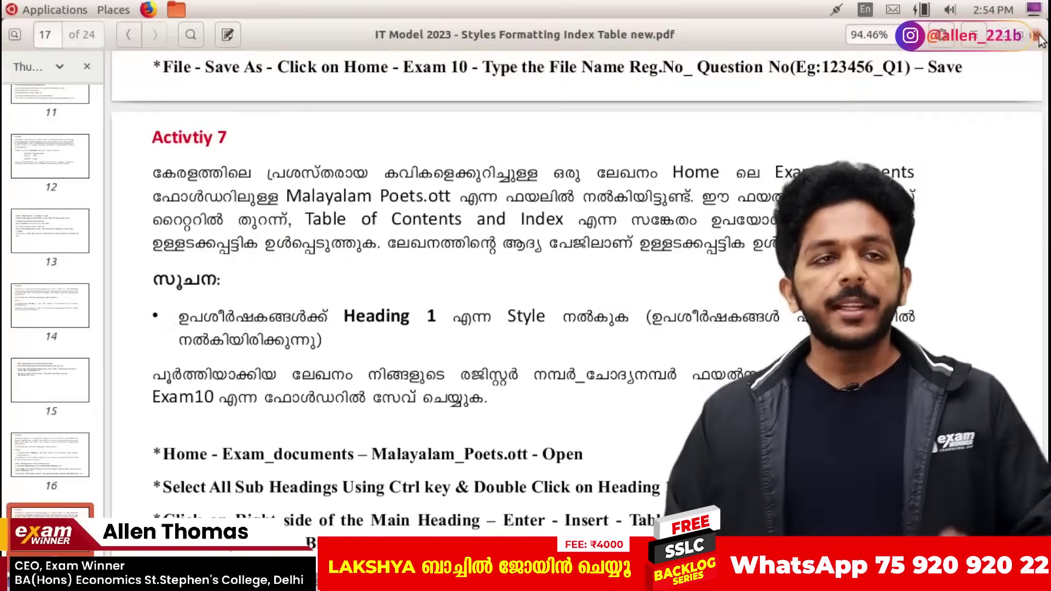
left_click_drag(303, 185, 463, 195)
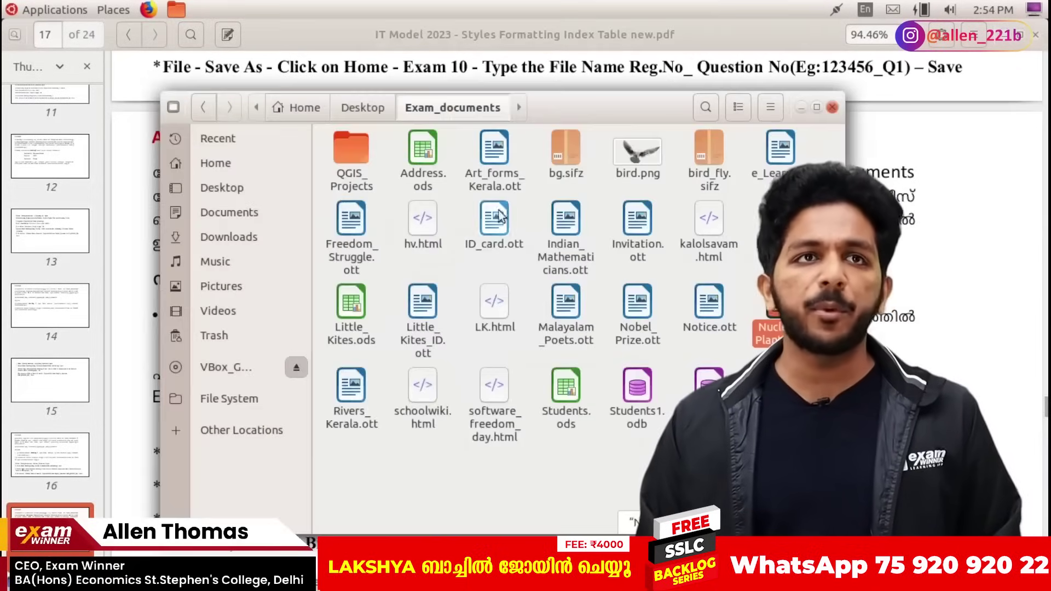
double_click(572, 335)
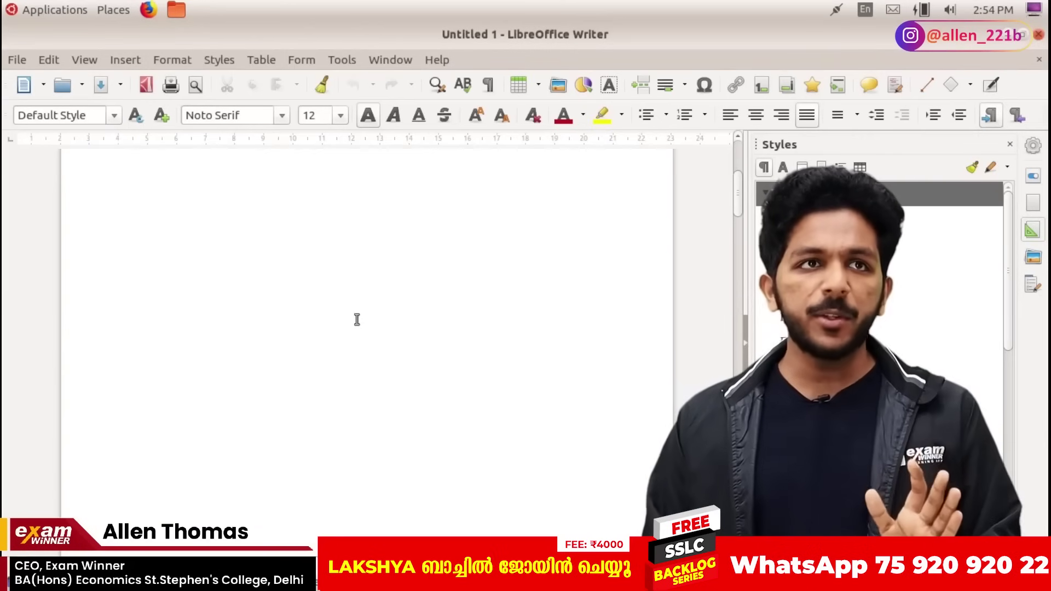
Examine the green poet subheadings throughout the Famous Malayalam Poets article
scroll(357, 321, "down", 5)
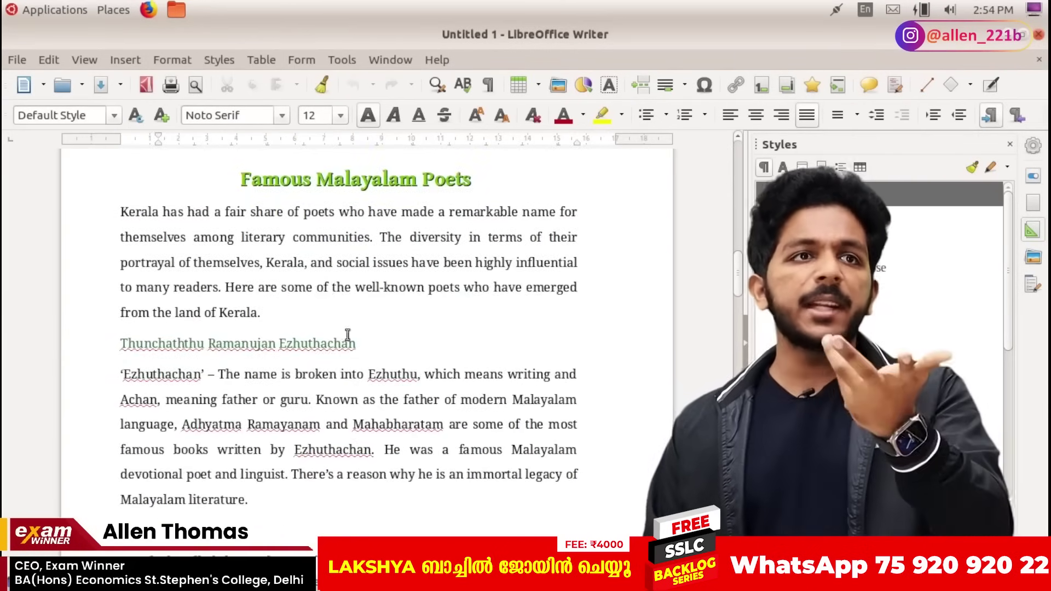
scroll(324, 339, "down", 3)
left_click(210, 378)
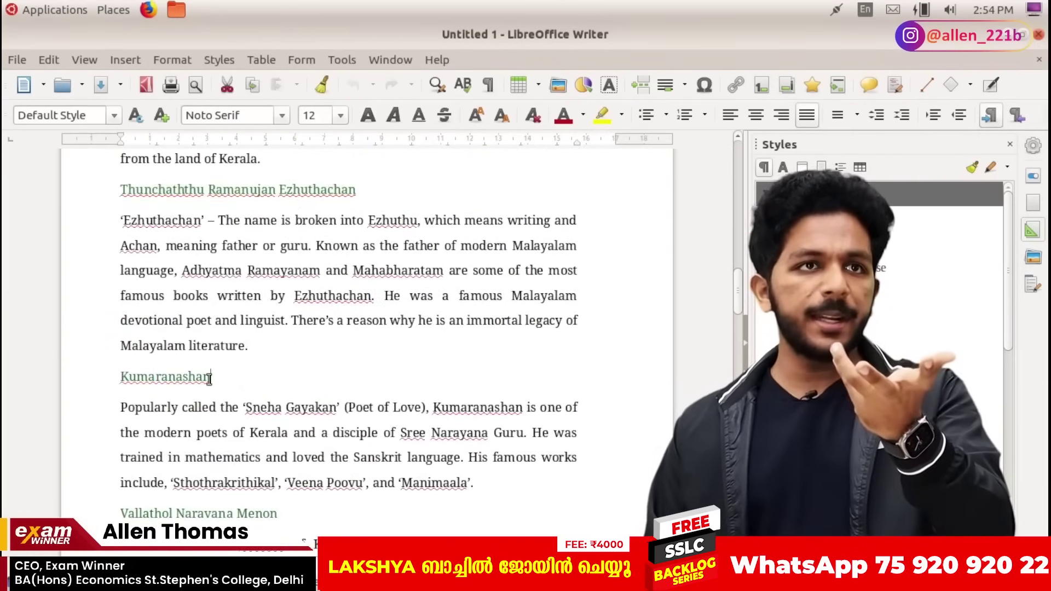
scroll(210, 378, "down", 15)
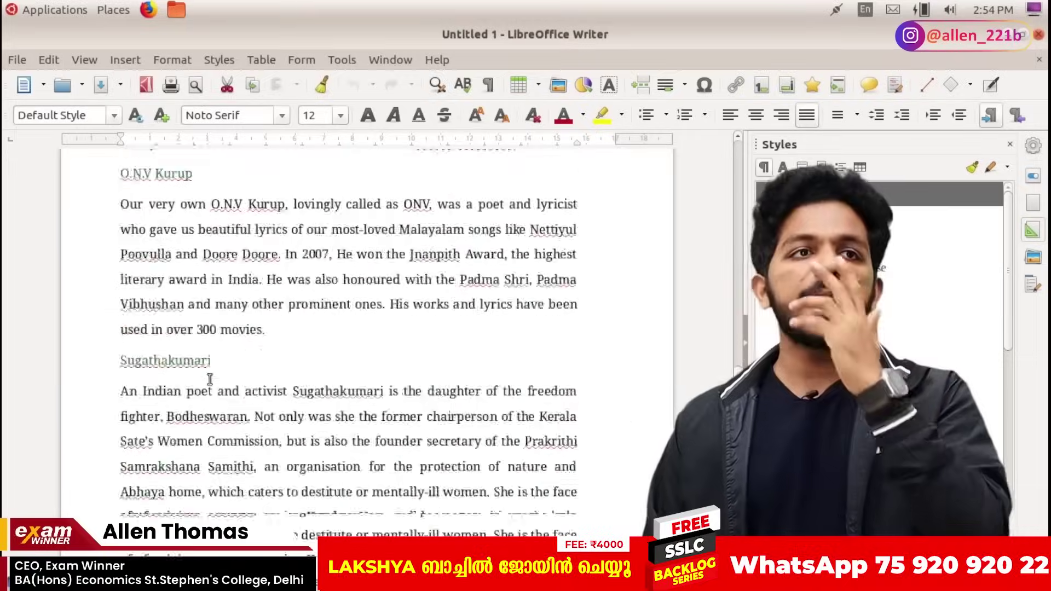
scroll(206, 380, "up", 20)
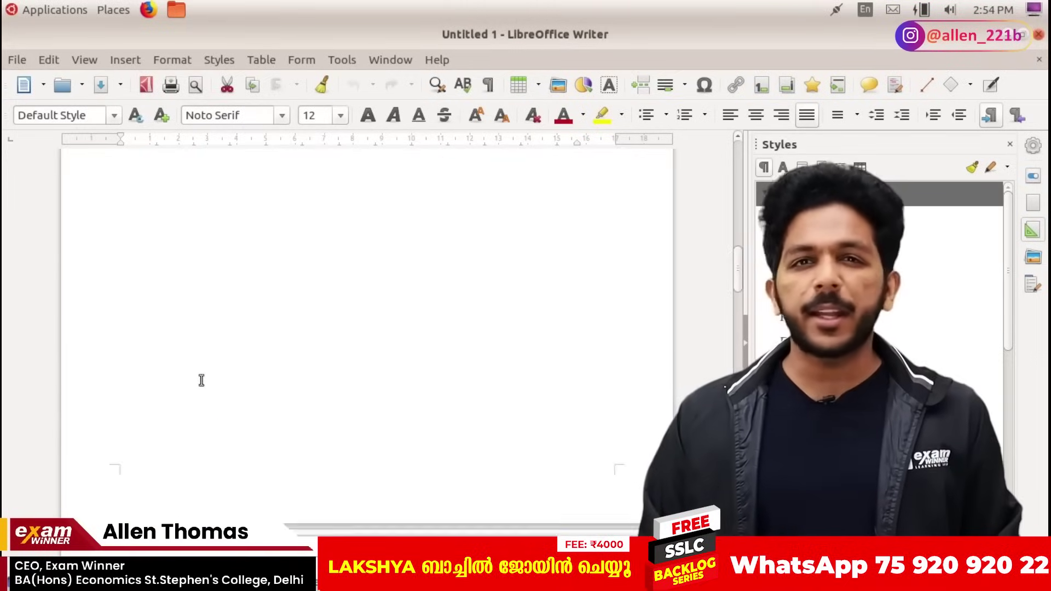
Try inserting a default table of contents below the first-page title "Famous Malayalam Poets" before styling any subheadings, and undo it
scroll(201, 380, "down", 2)
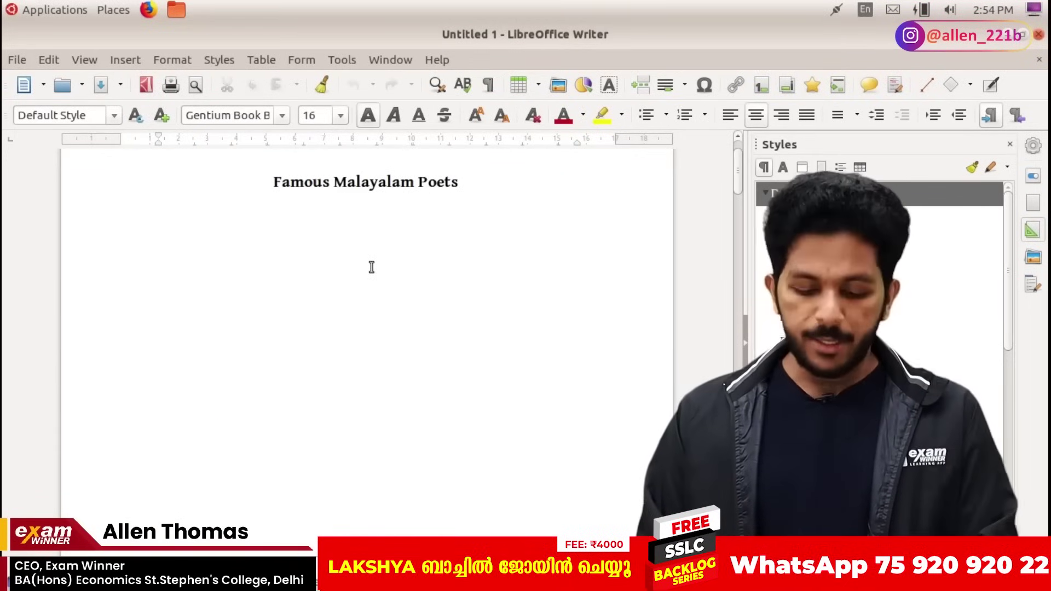
left_click(120, 58)
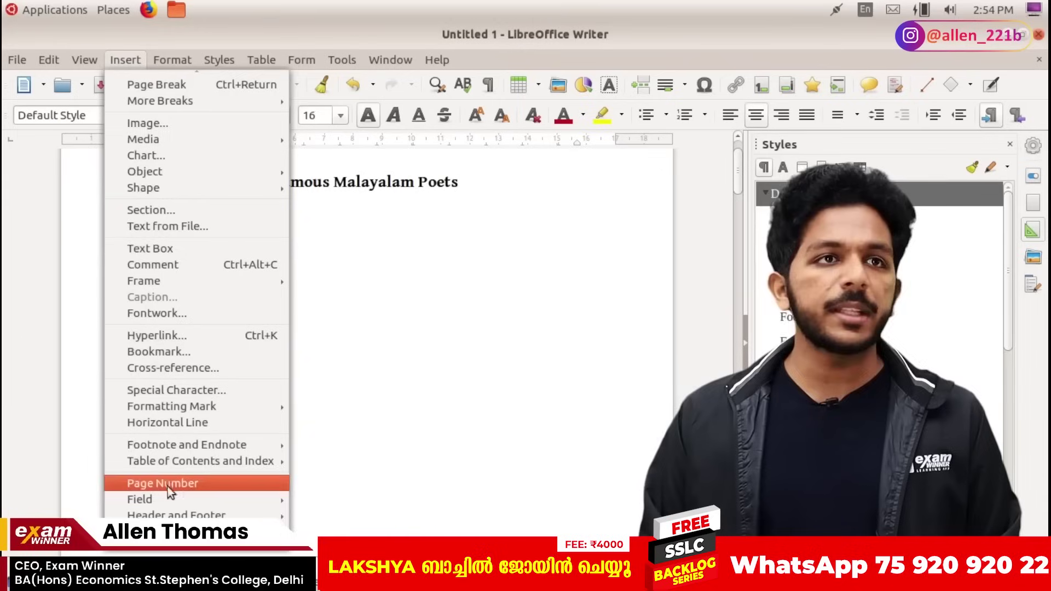
mouse_move(179, 464)
left_click(325, 489)
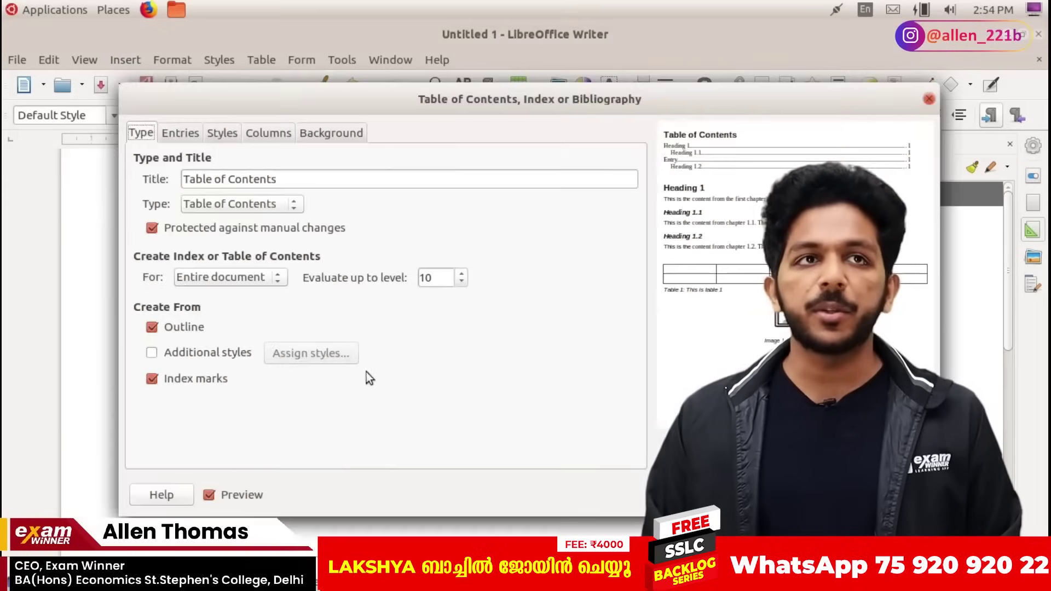
key("Return")
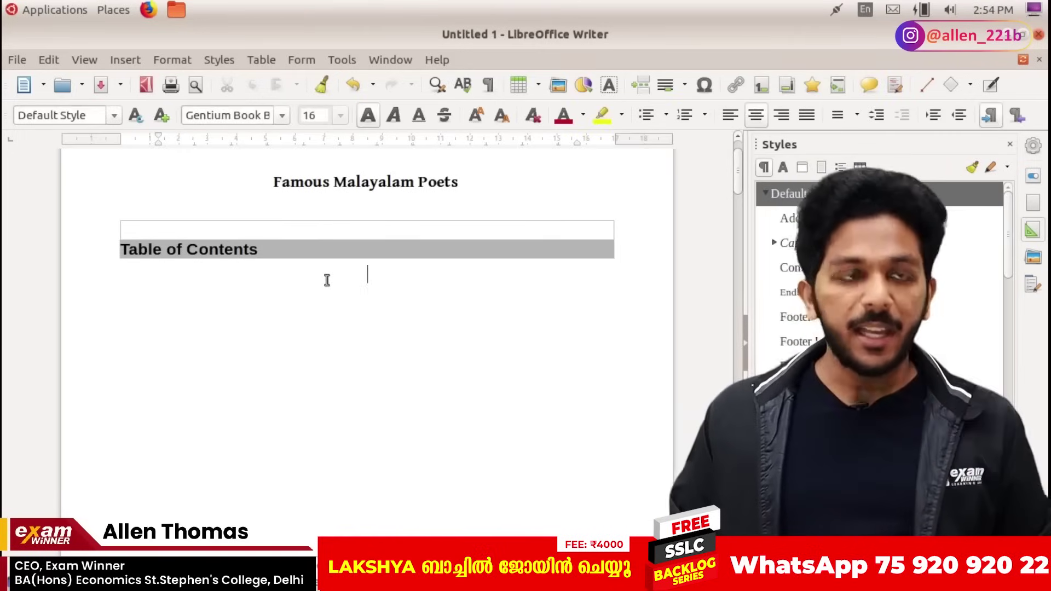
key("ctrl+z")
Apply Heading 2 to the first four green subheadings together, from Thunchaththu Ramanujan Ezhuthachan through P Kunhiraman Nair
scroll(327, 280, "down", 10)
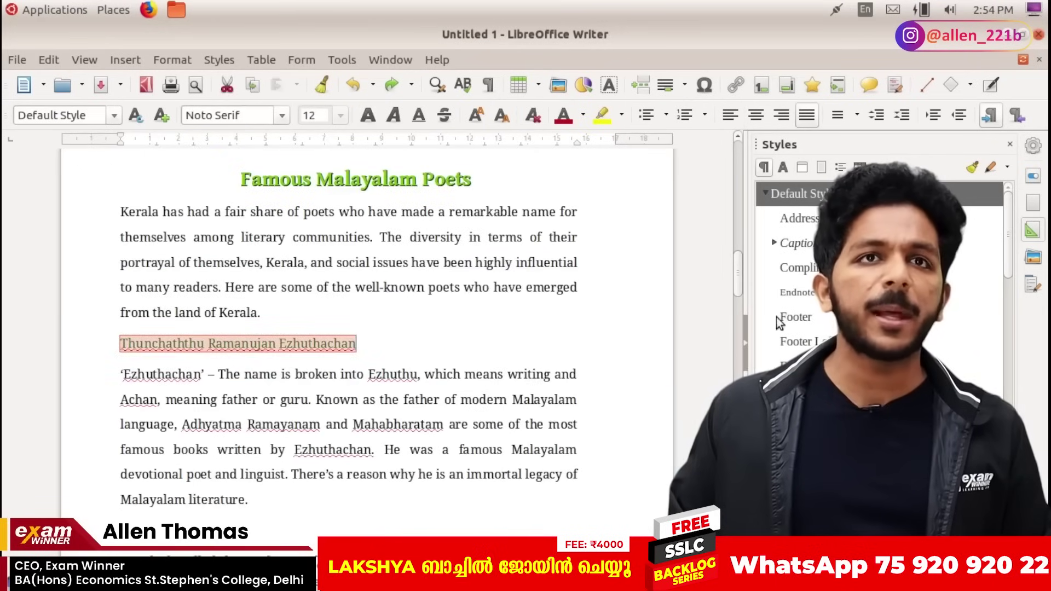
scroll(289, 345, "down", 3)
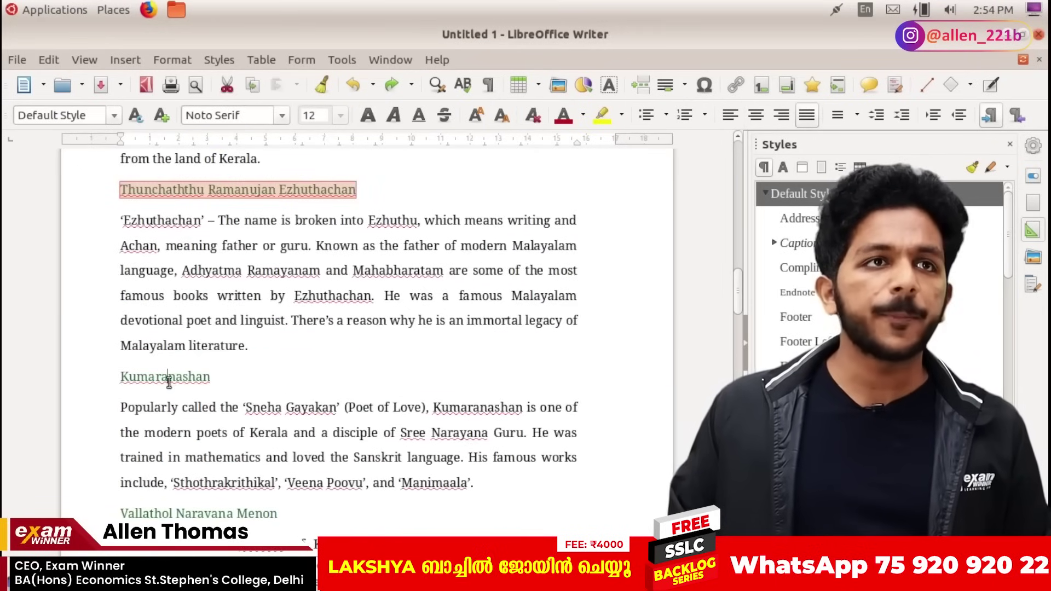
scroll(169, 382, "down", 3)
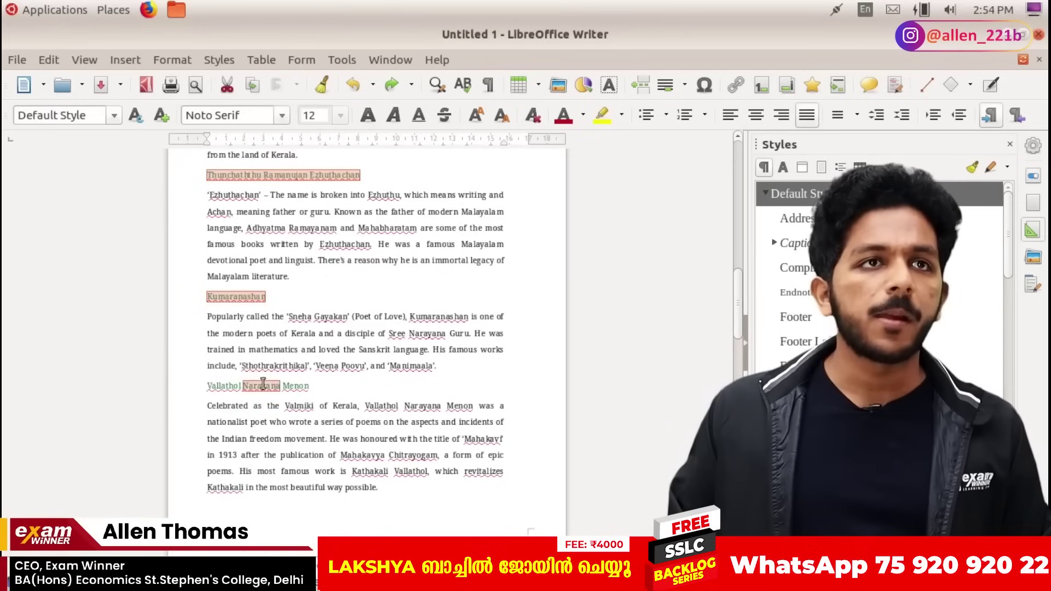
scroll(263, 385, "down", 5)
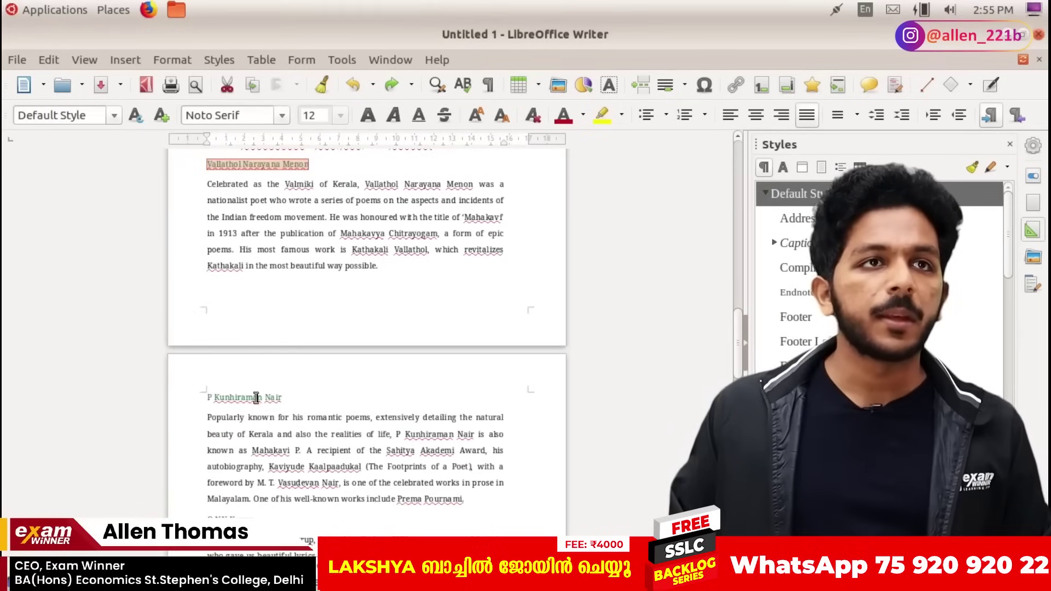
scroll(256, 398, "down", 11)
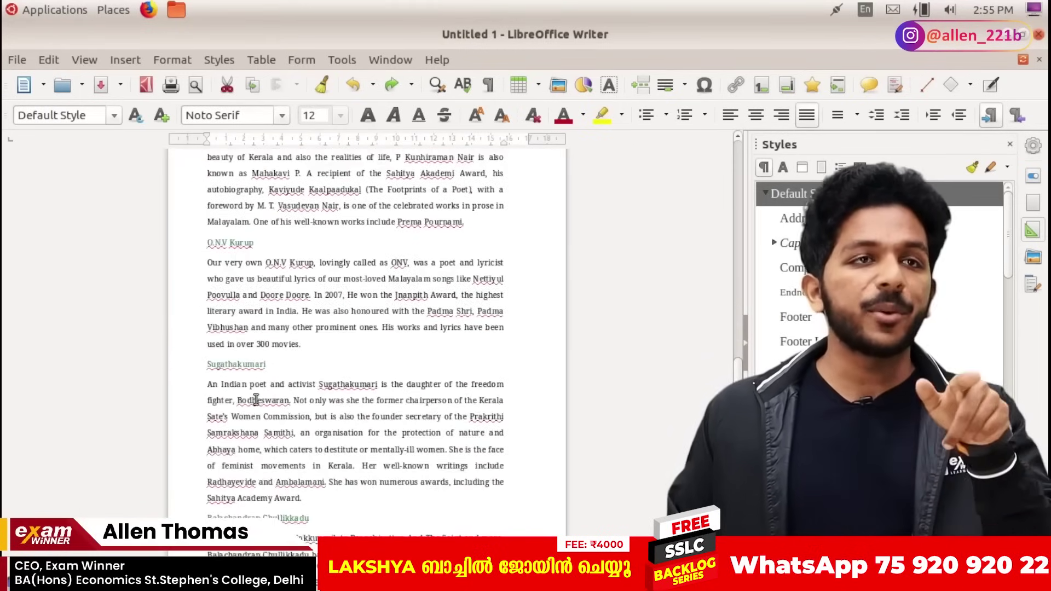
scroll(257, 398, "up", 15)
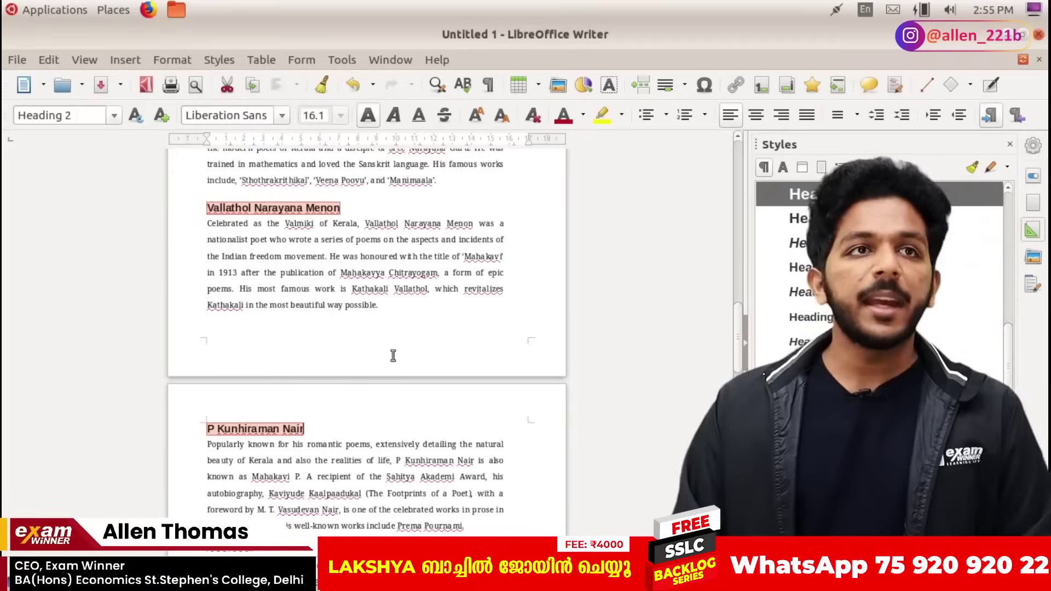
Insert a table of contents with default settings below "Famous Malayalam Poets" on the first page and check it against the article
scroll(389, 363, "up", 10)
scroll(383, 361, "up", 3)
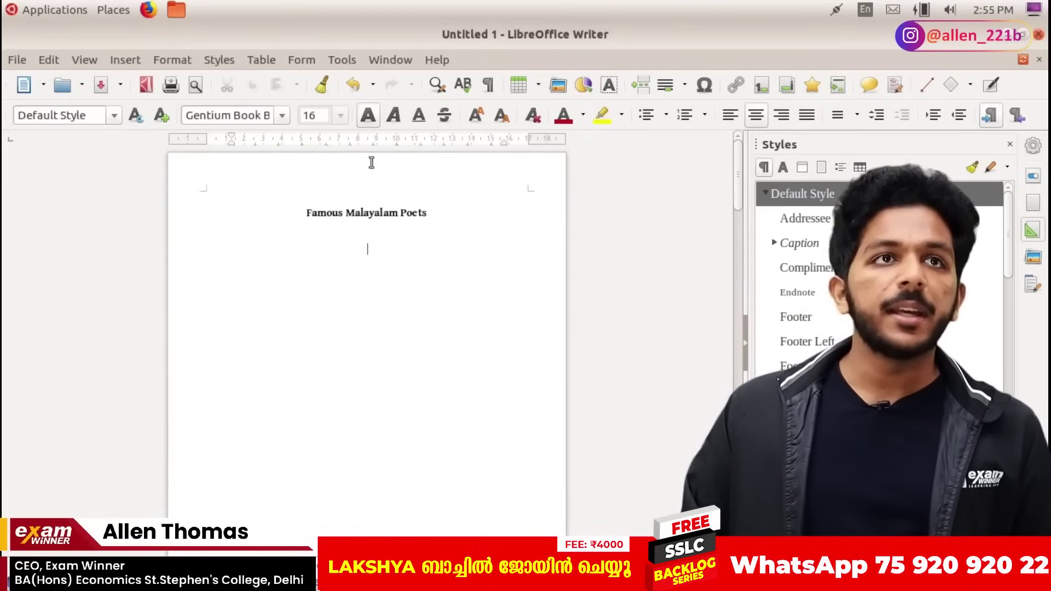
left_click(125, 59)
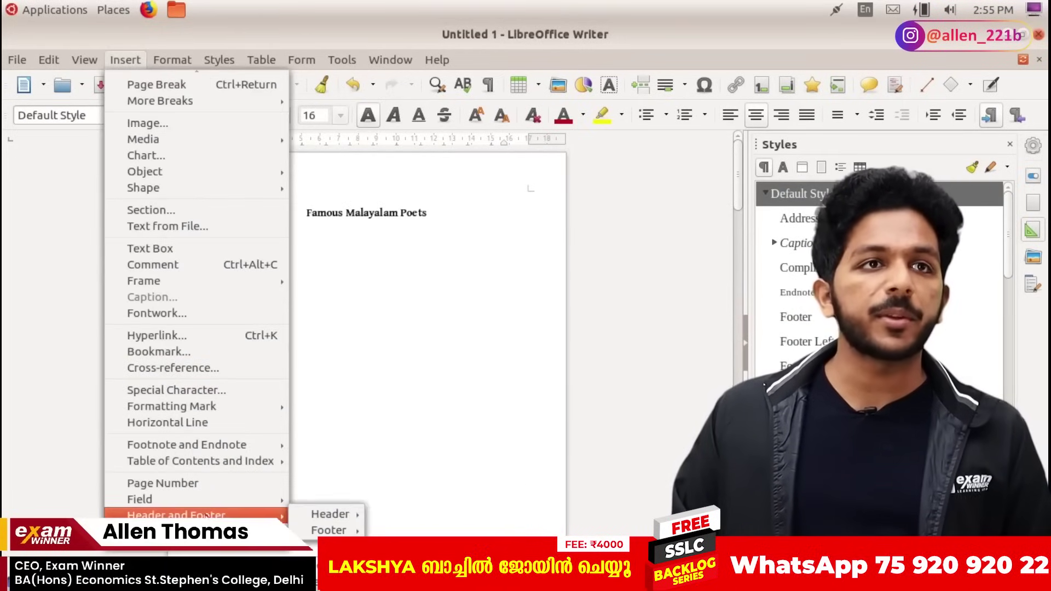
mouse_move(250, 454)
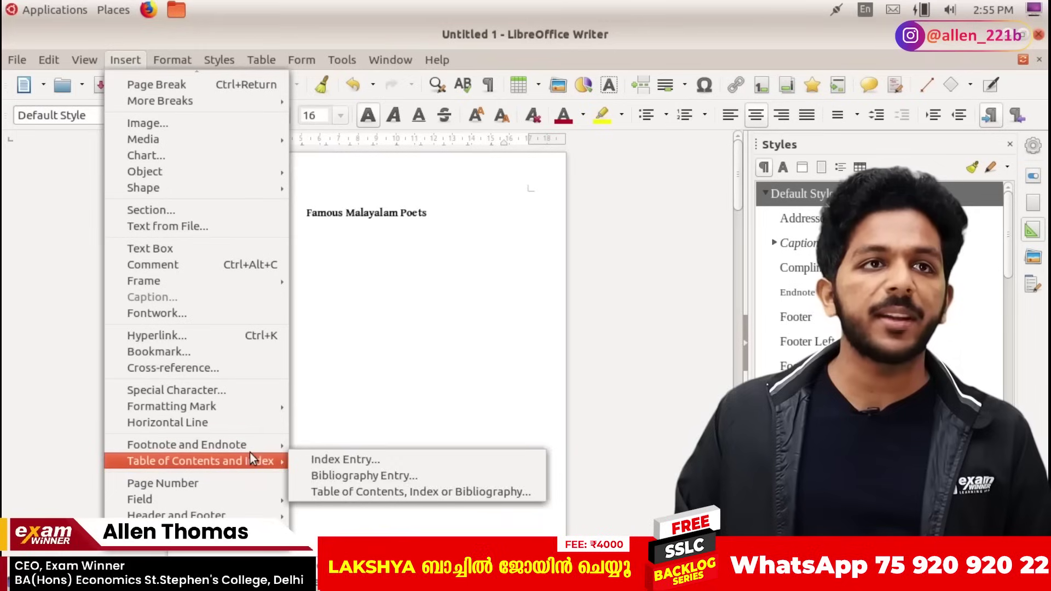
left_click(351, 495)
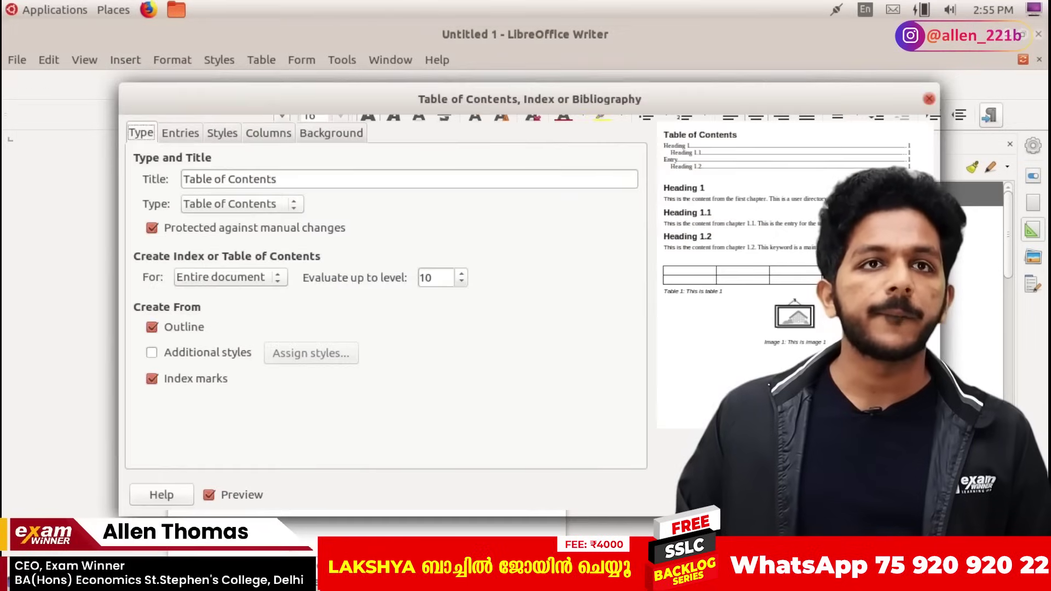
key("Return")
scroll(287, 279, "up", 3)
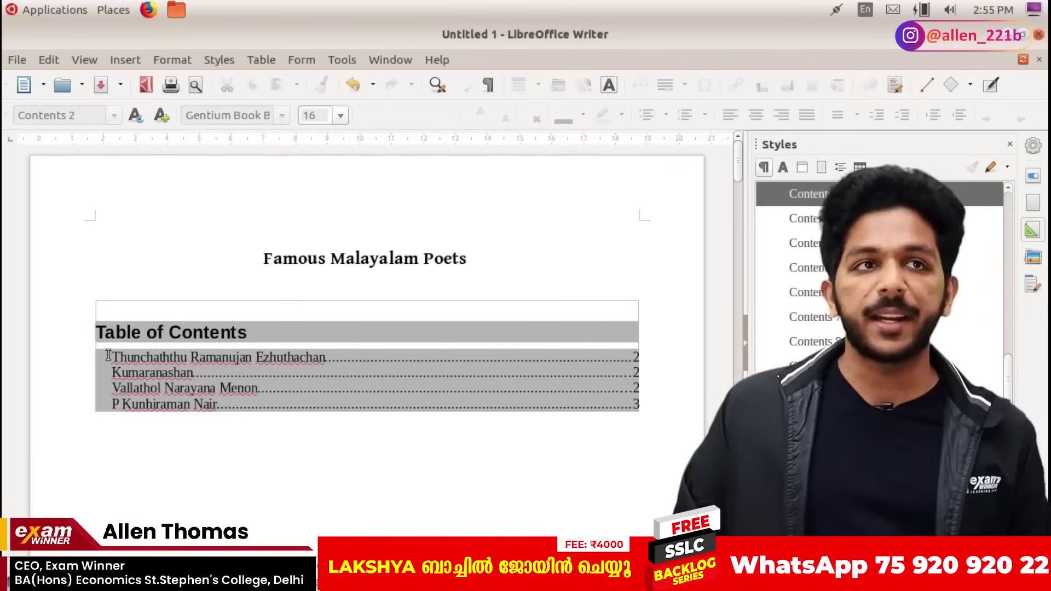
scroll(108, 356, "down", 15)
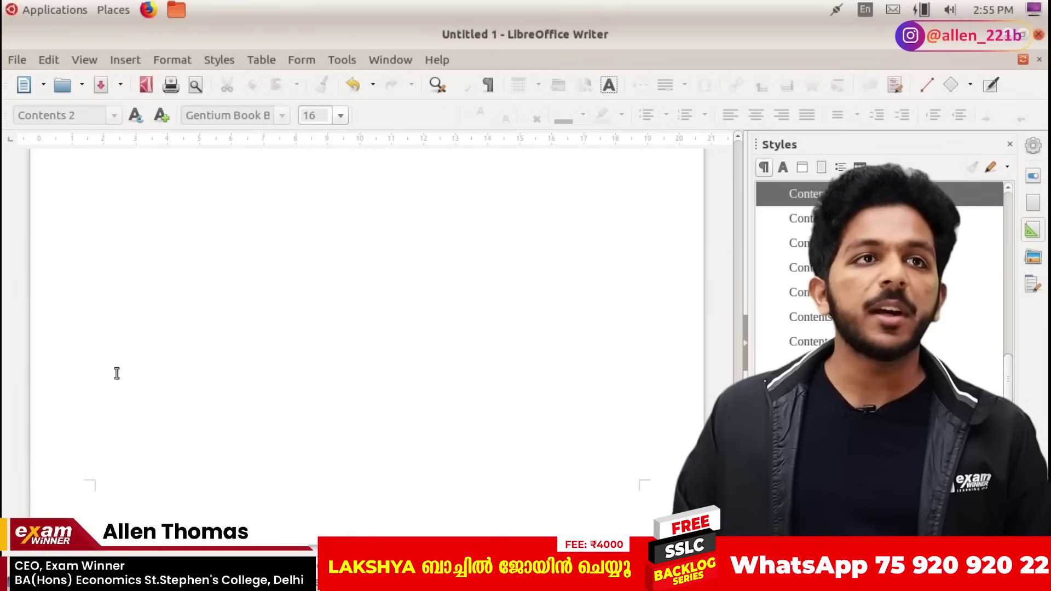
scroll(130, 388, "up", 15)
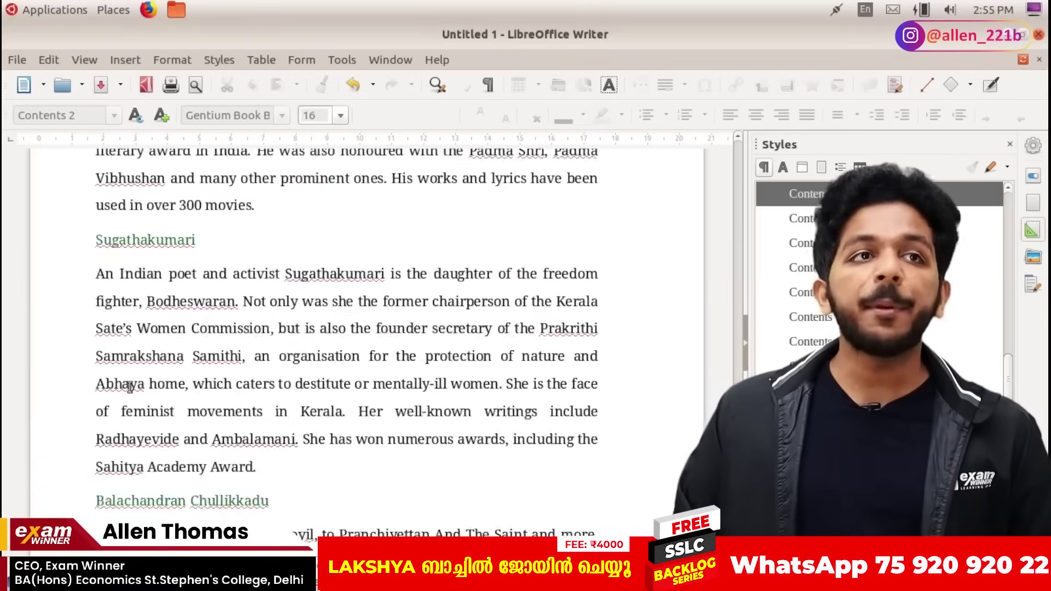
Close the Malayalam poets document and go to the Activity 1 page of the exam PDF
scroll(130, 388, "up", 10)
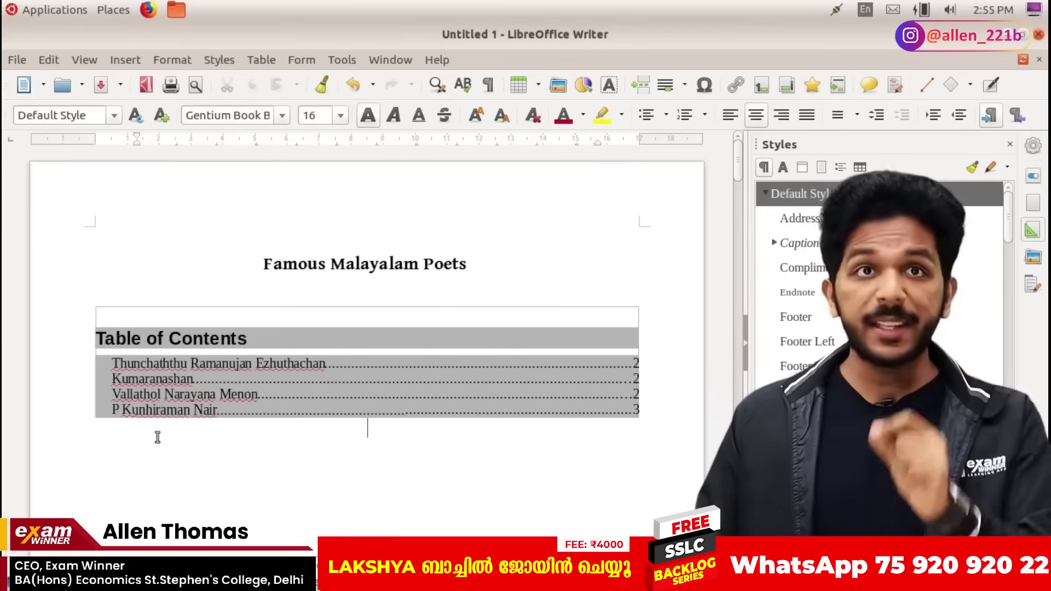
left_click(1038, 35)
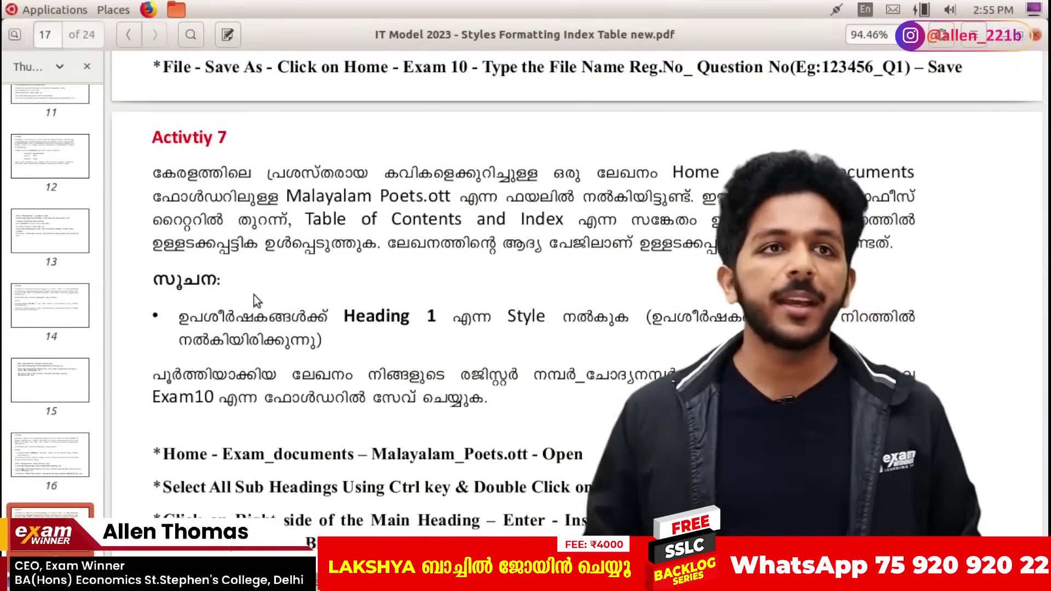
scroll(254, 294, "down", 15)
scroll(280, 288, "down", 10)
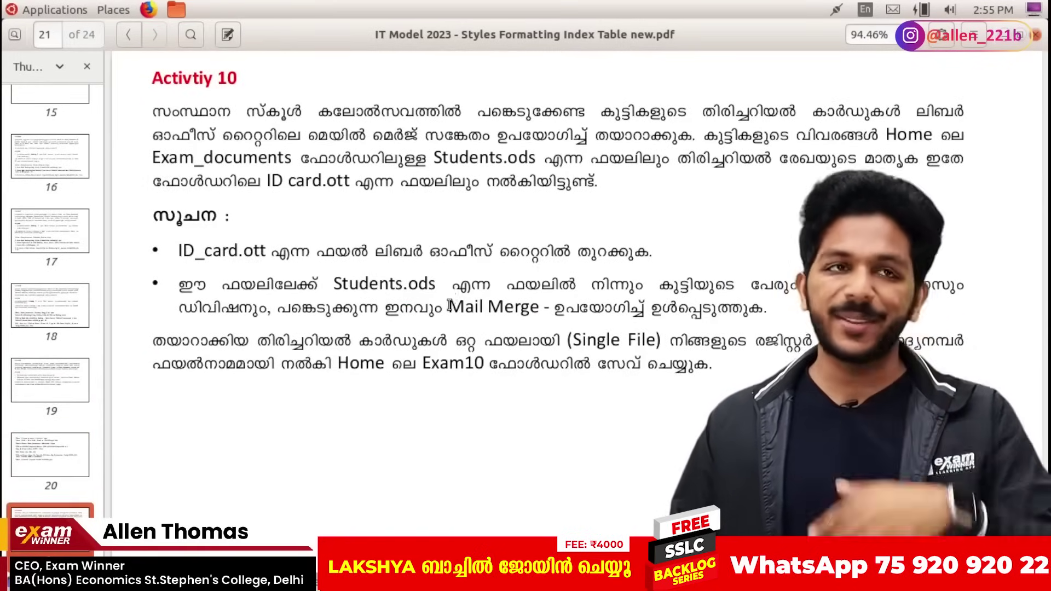
scroll(401, 333, "up", 20)
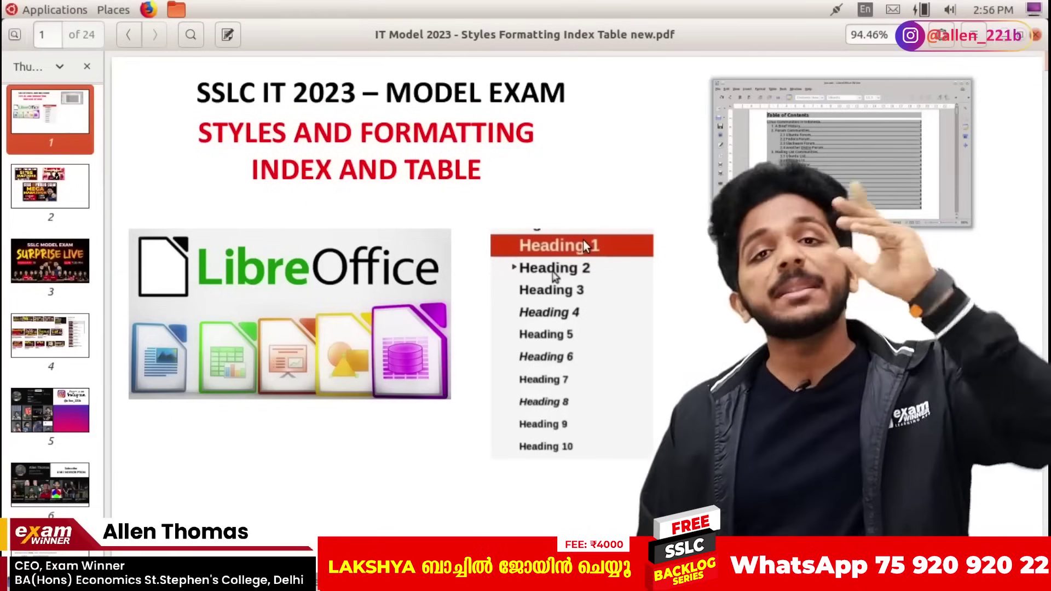
scroll(583, 241, "down", 5)
scroll(583, 241, "down", 20)
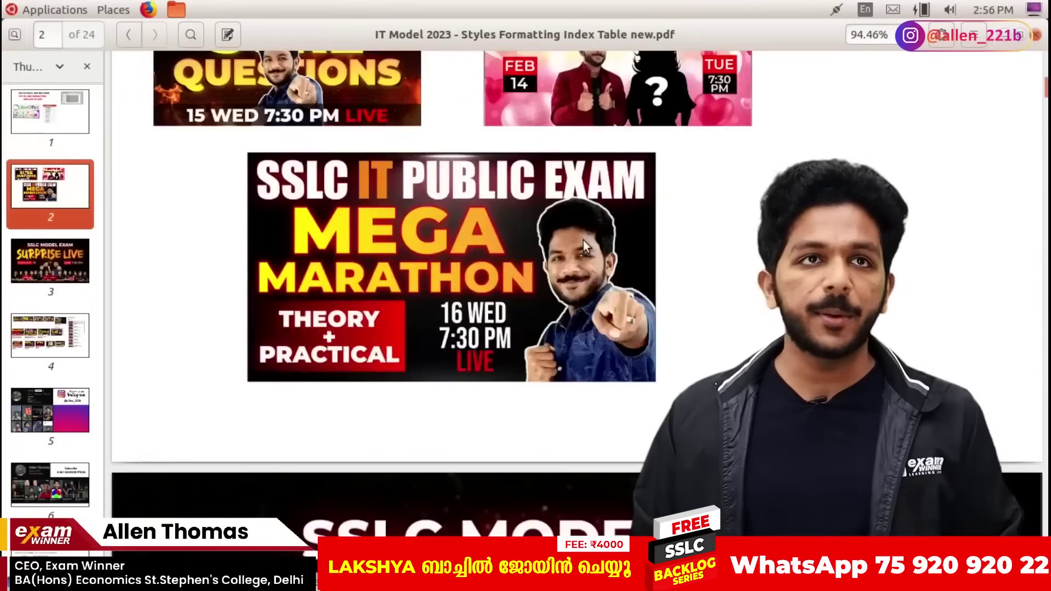
scroll(584, 242, "down", 20)
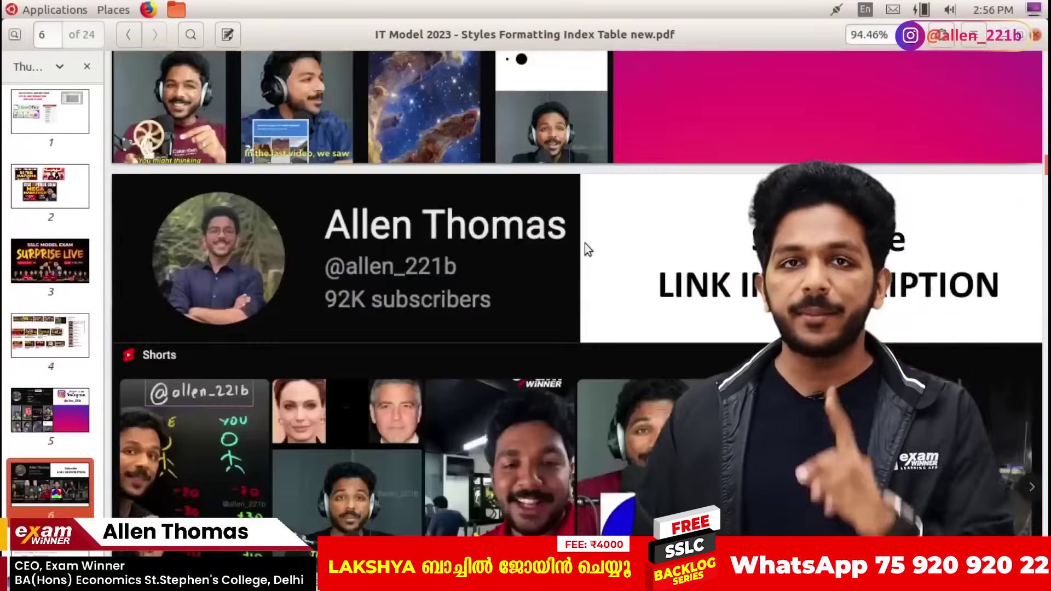
scroll(590, 243, "up", 15)
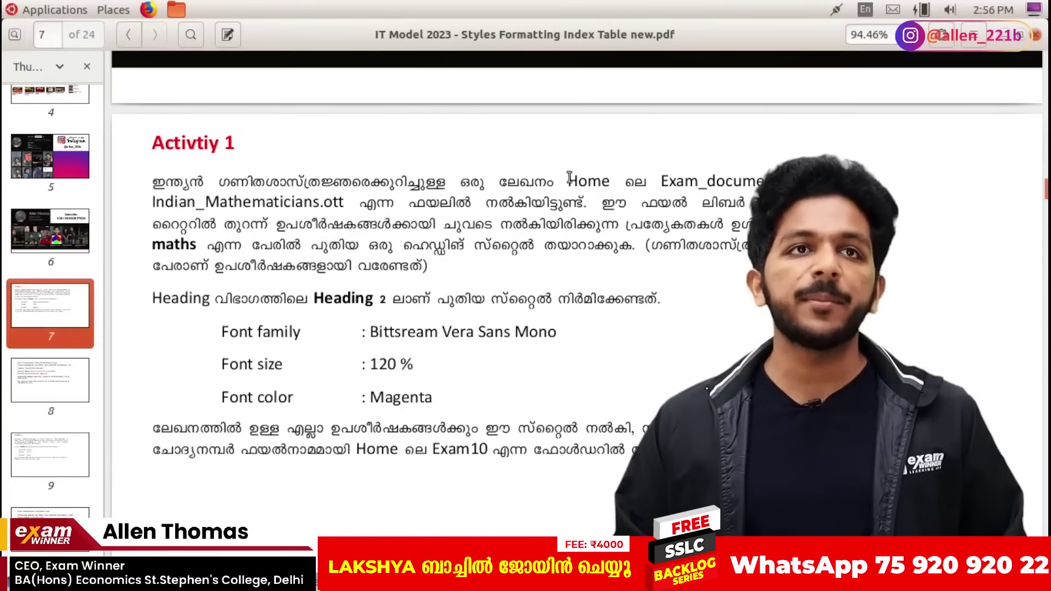
Check the file named in Activity 1 and open Indian_Mathematicians.ott from the Exam_documents folder
triple_click(589, 180)
left_click(349, 201)
left_click_drag(348, 202, 187, 202)
left_click(213, 189)
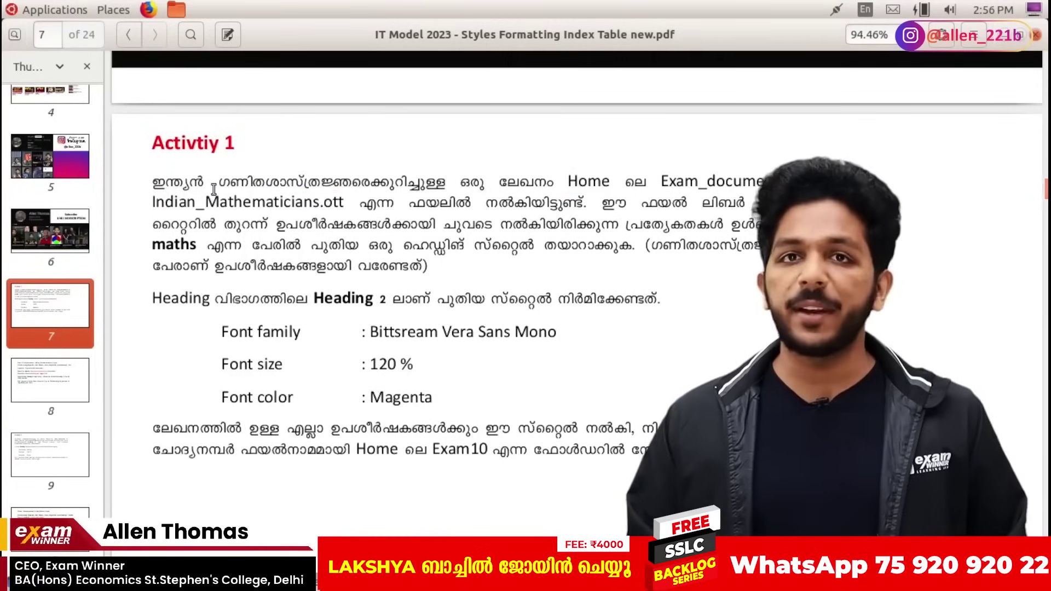
key("alt+Tab")
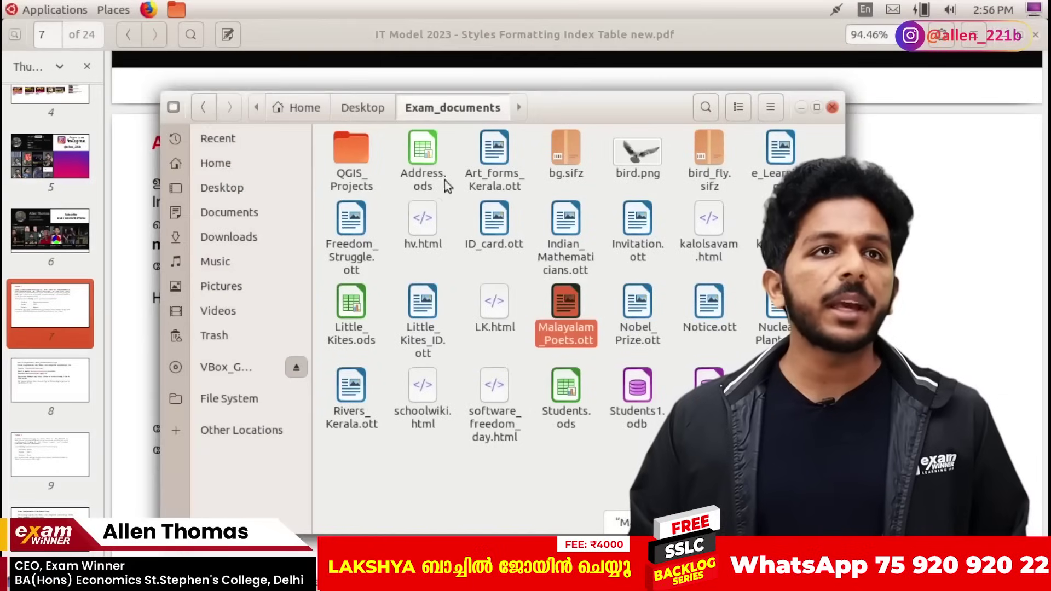
double_click(581, 267)
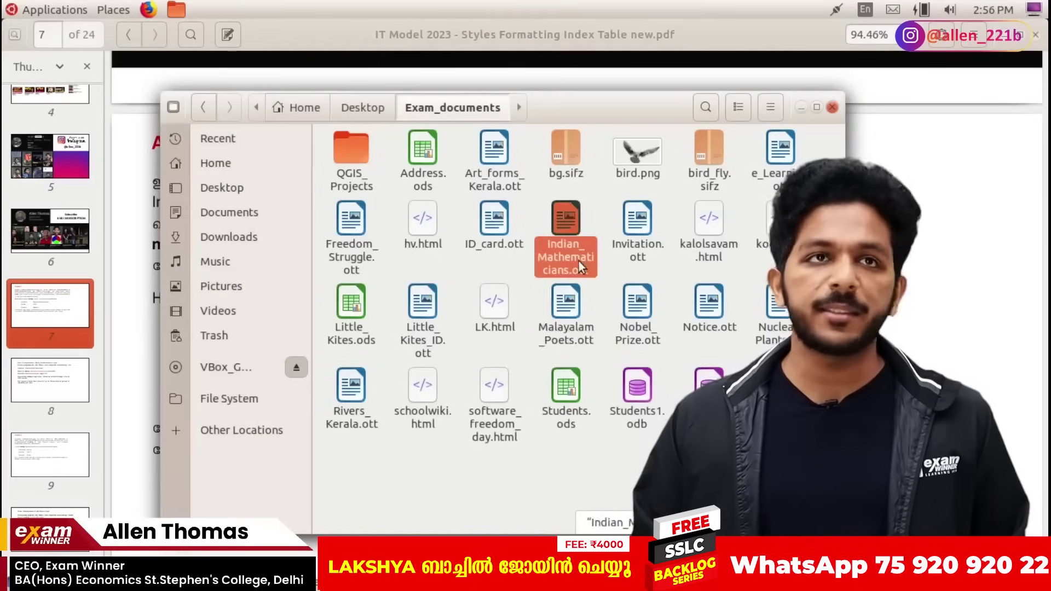
Review the Activity 1 style requirements and solution steps in the exam PDF, and switch to the Famous Indian Mathematicians document
key("alt+Tab")
key("alt+Tab")
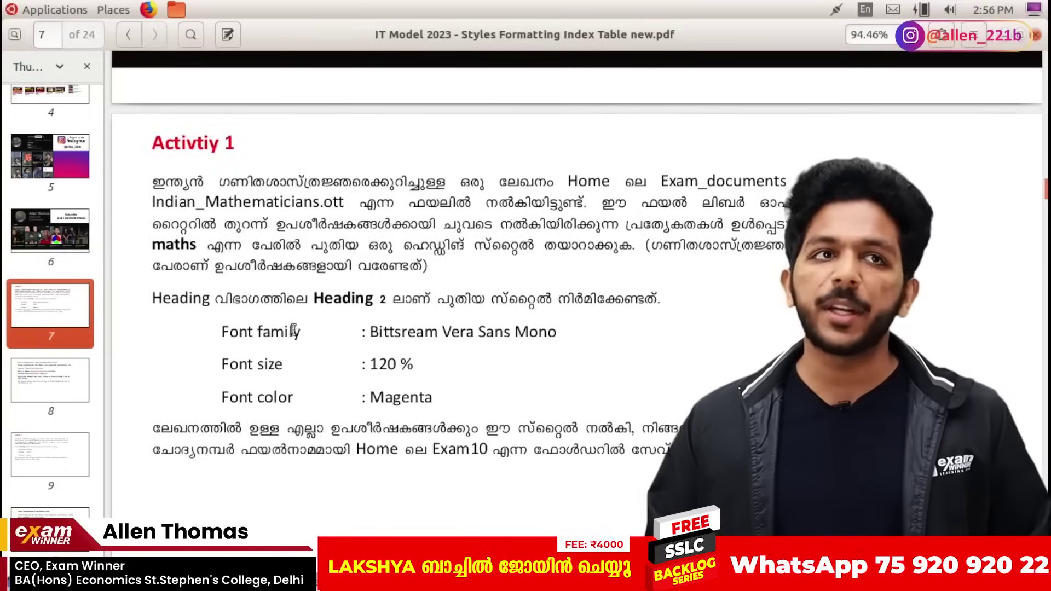
scroll(306, 326, "down", 10)
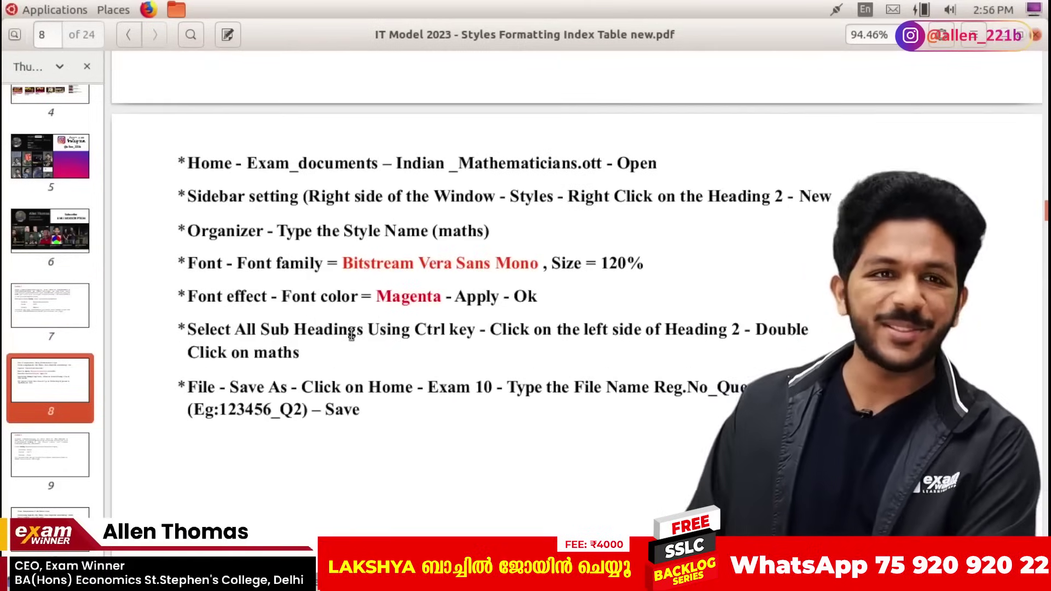
triple_click(239, 202)
left_click_drag(554, 197, 783, 199)
left_click(789, 197)
left_click(786, 189)
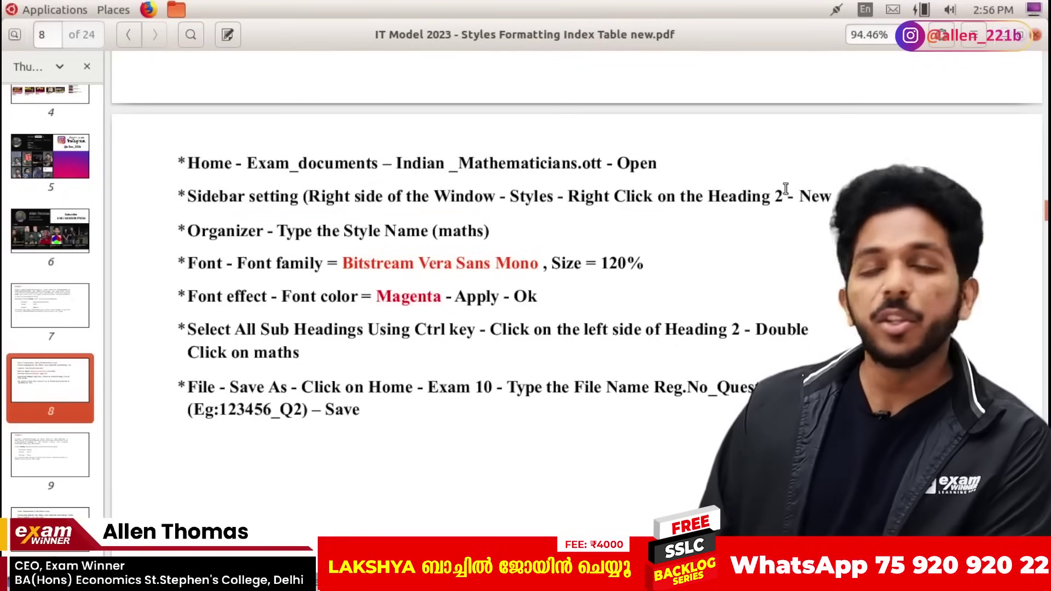
scroll(599, 284, "up", 10)
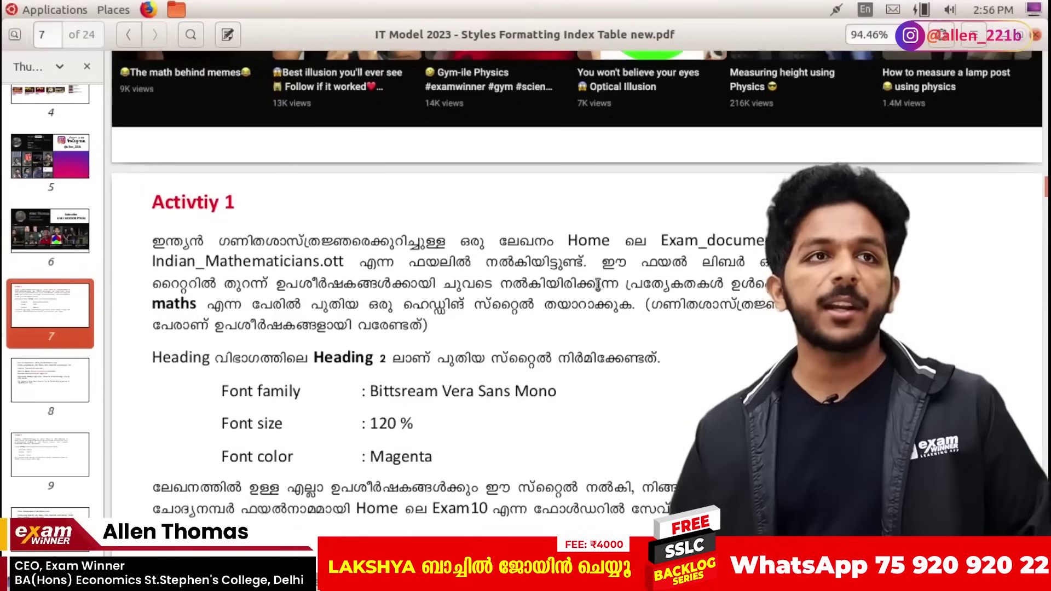
double_click(169, 304)
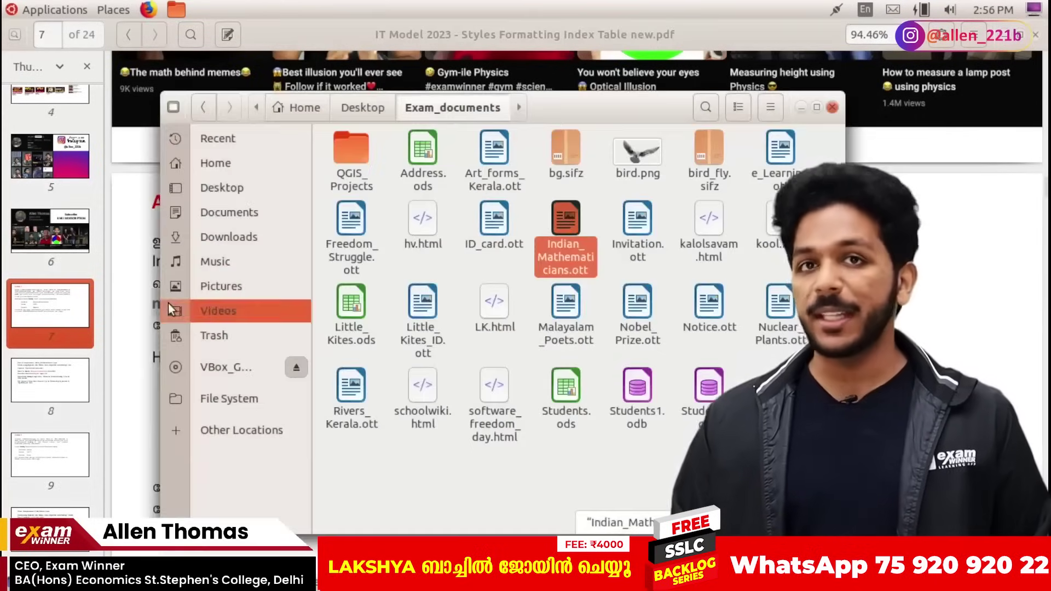
key("alt+Tab")
key("alt+Tab")
key("alt+Tab")
key("alt+Tab")
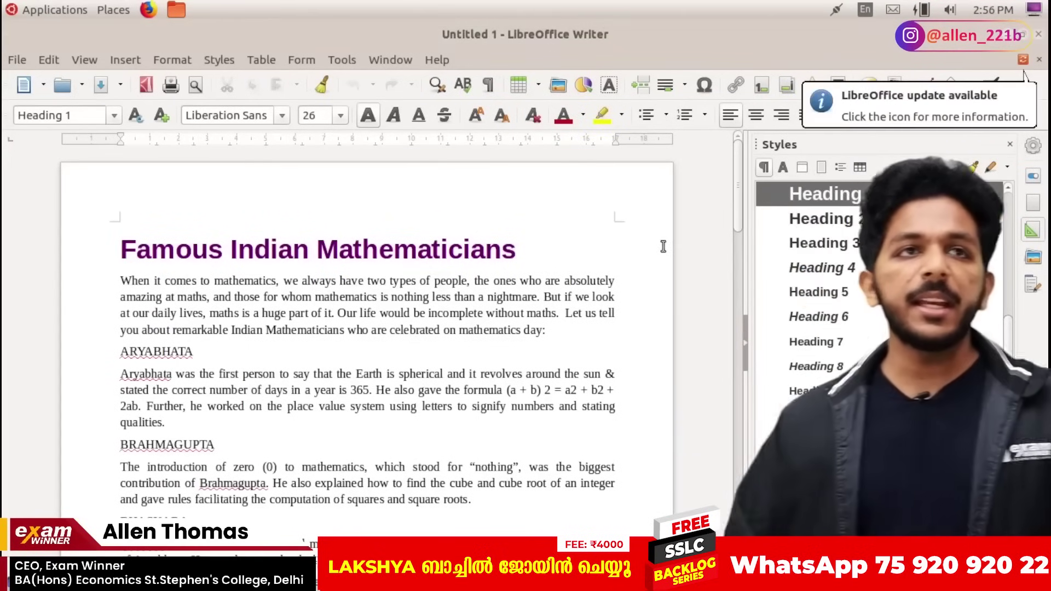
Hide the Styles sidebar and show it again by way of More Styles
left_click(1010, 144)
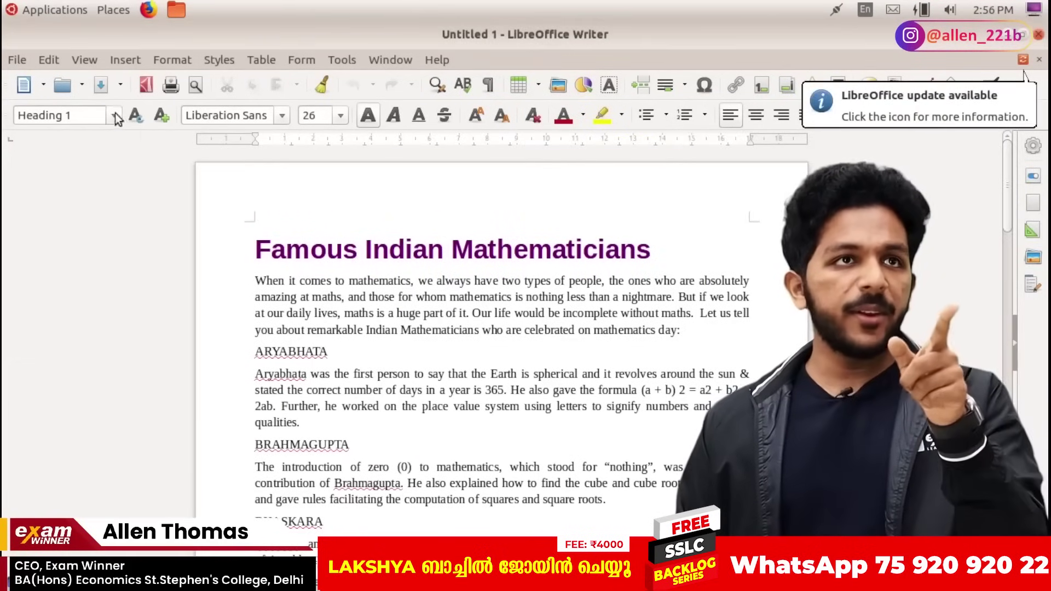
left_click(115, 115)
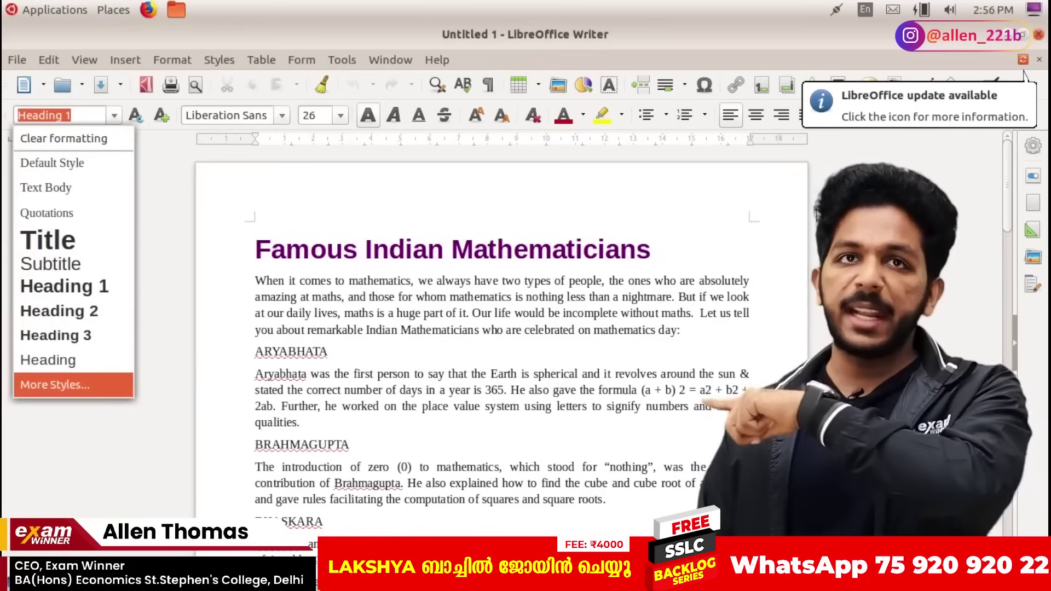
key("Escape")
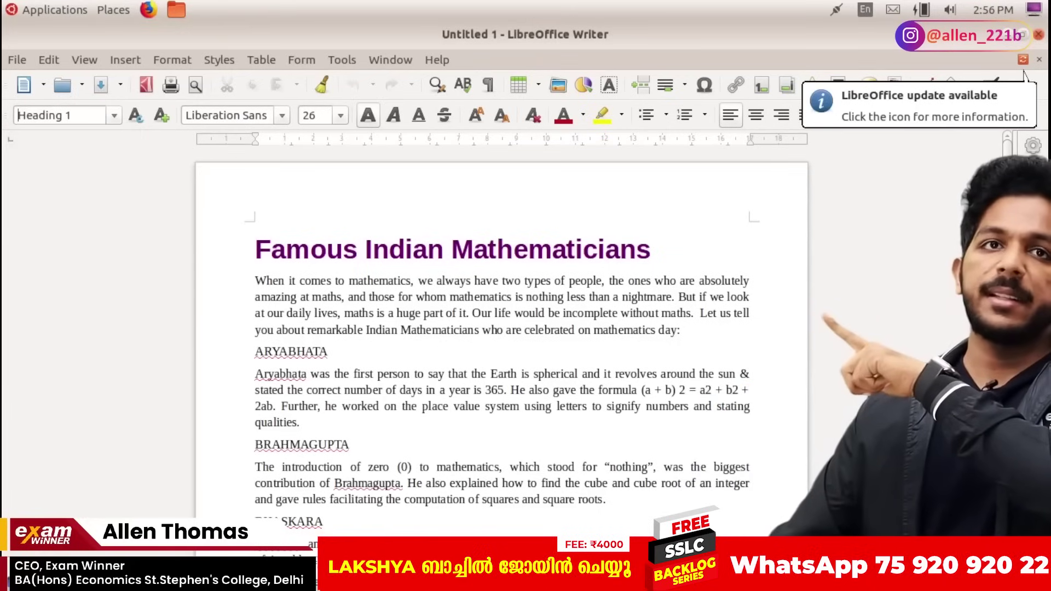
scroll(211, 268, "down", 2)
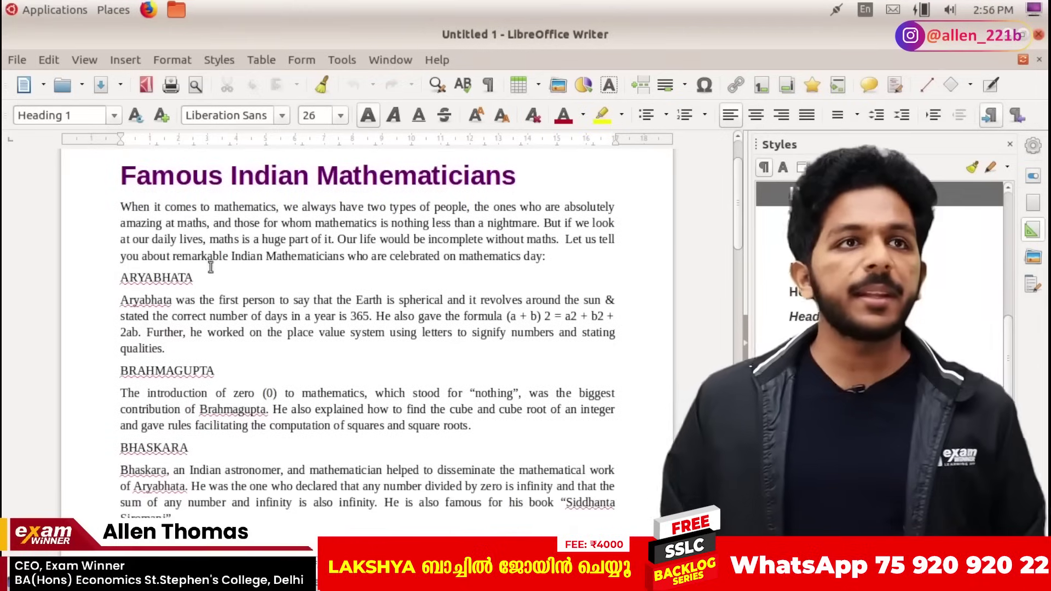
Check the required base style in Activity 1 and start a new paragraph style based on Heading 2
key("alt+Tab")
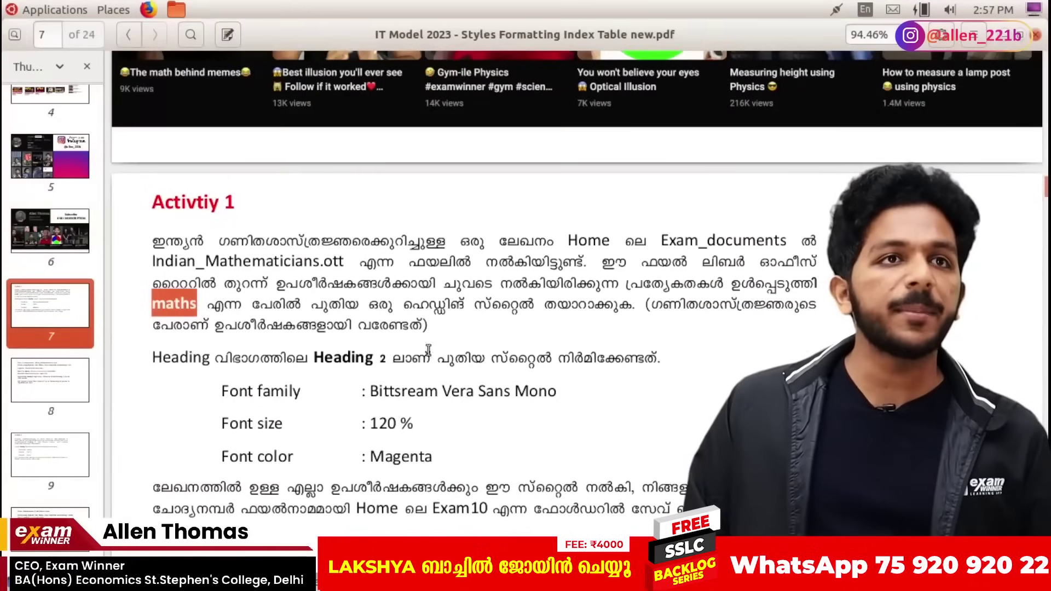
left_click_drag(378, 359, 323, 359)
left_click(322, 358)
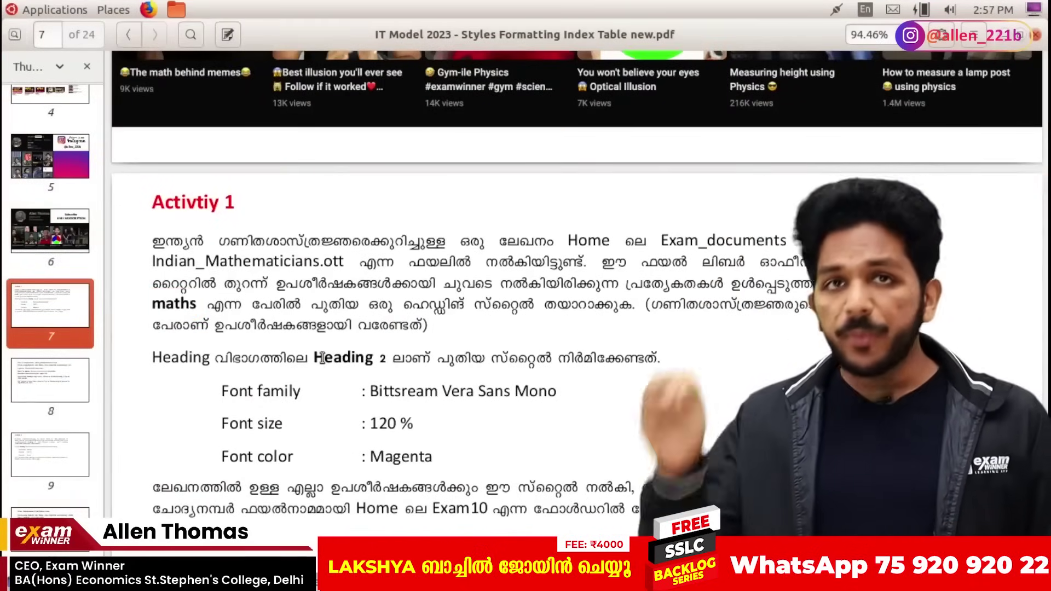
key("alt+Tab")
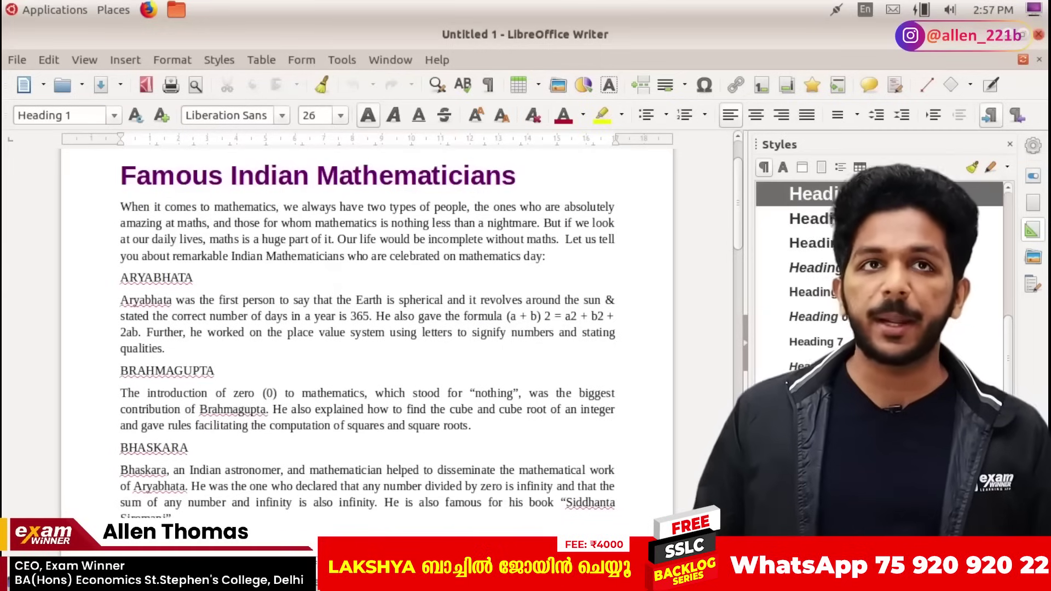
left_click(861, 228)
right_click(860, 227)
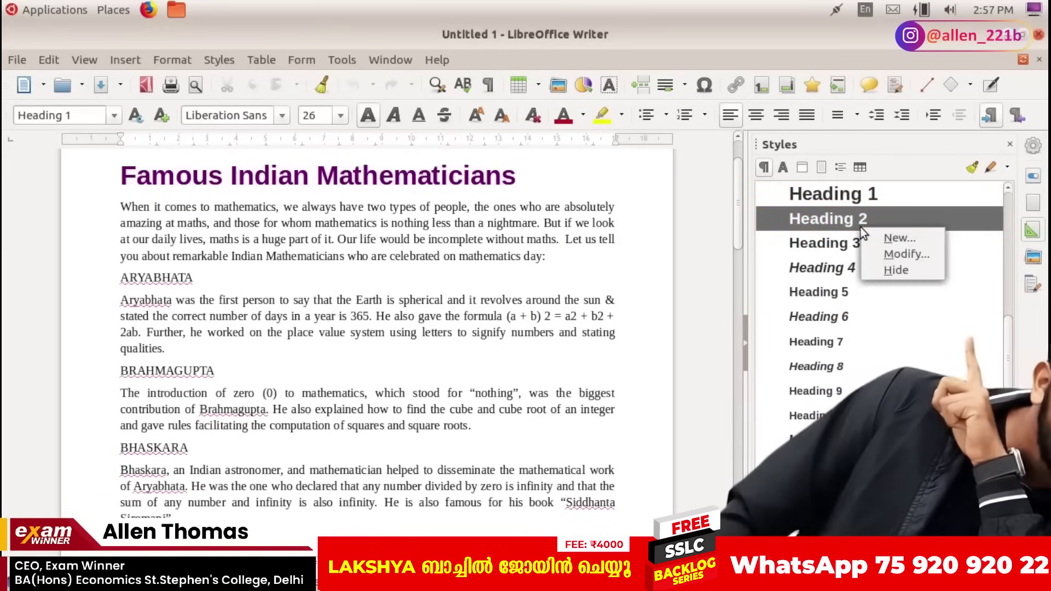
left_click(886, 239)
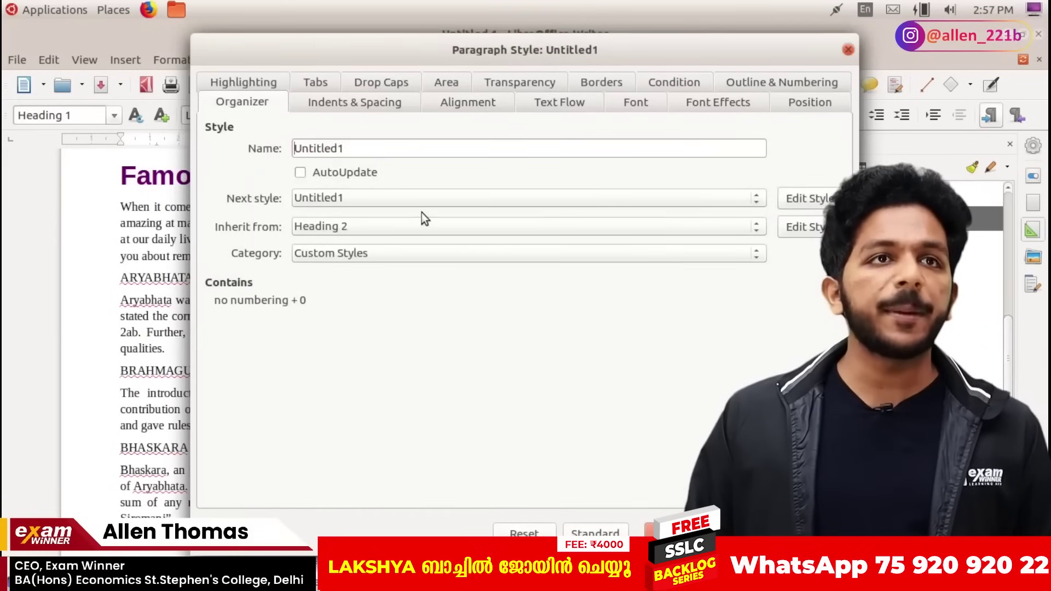
Name the new paragraph style maths, as specified in Activity 1
key("alt+Tab")
double_click(171, 305)
key("ctrl+c")
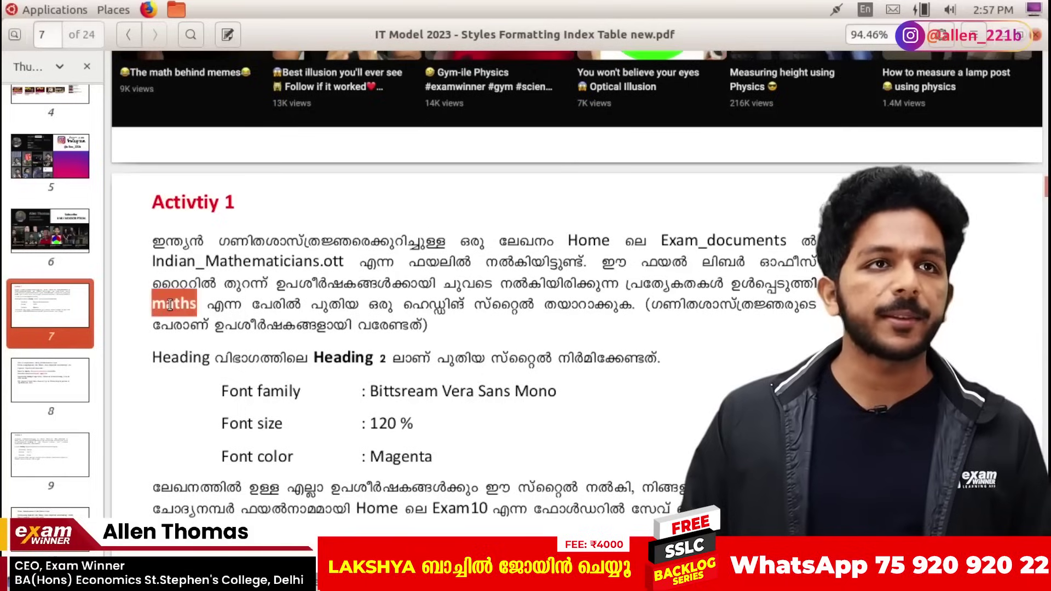
key("alt+Tab")
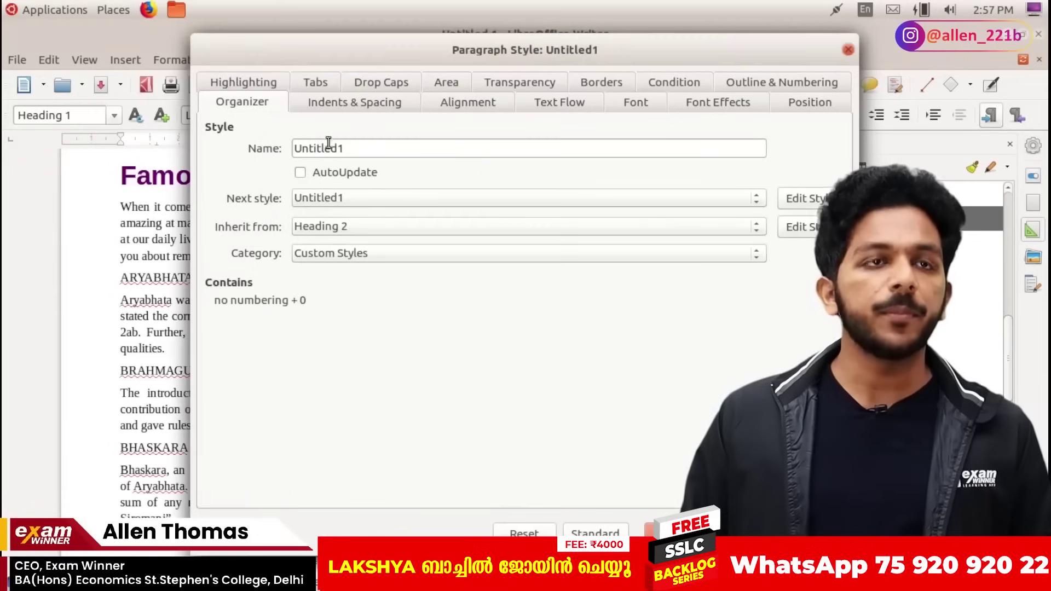
key("ctrl+v")
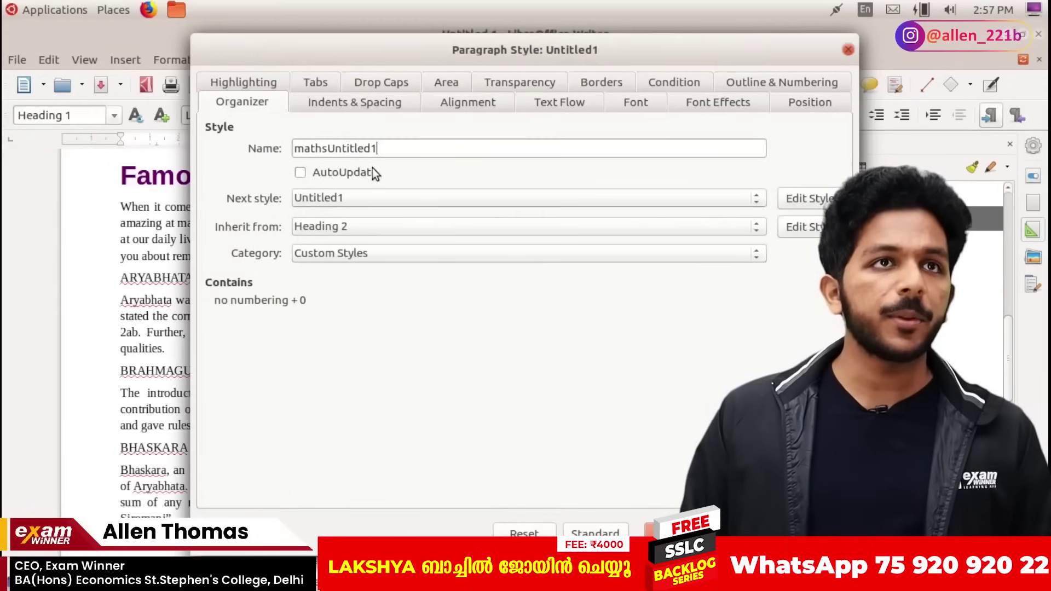
key("ctrl+a")
type("maths")
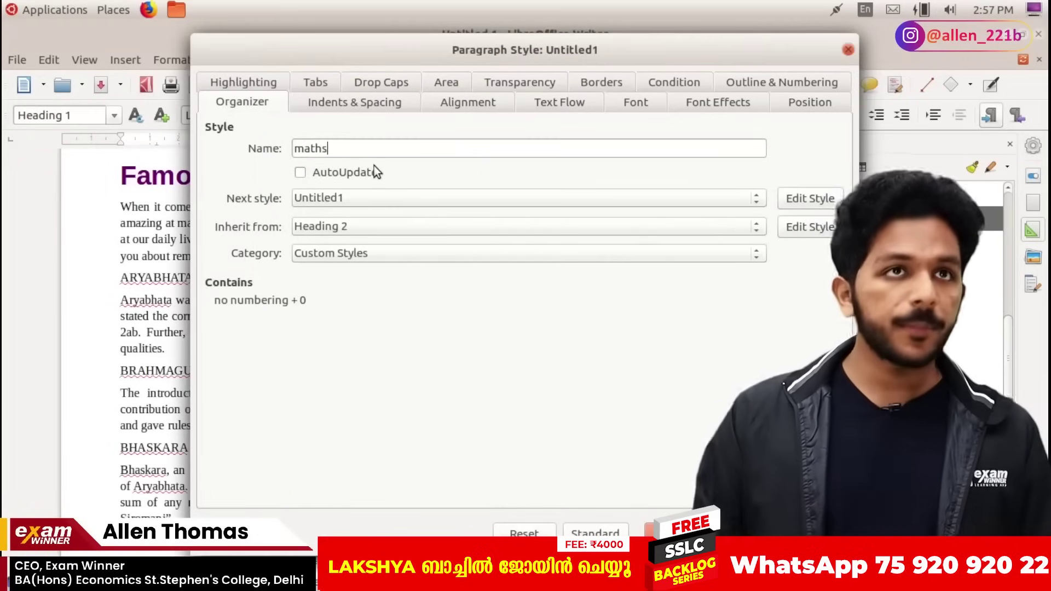
Check the required font family and the style's organizer settings, and create the maths style inheriting from Heading 2 in Custom Styles
key("alt+Tab")
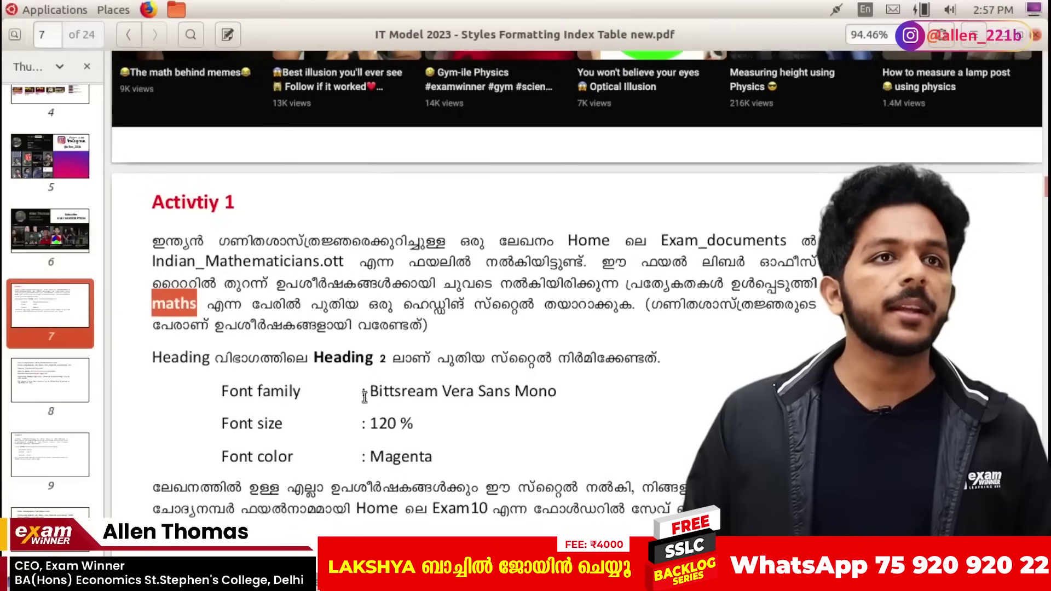
triple_click(378, 393)
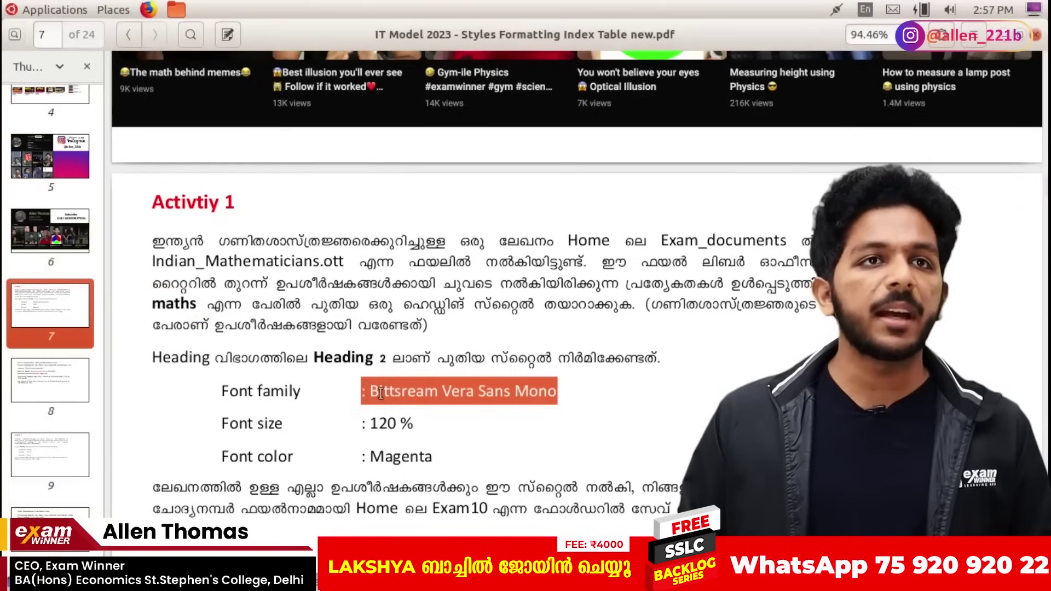
key("alt+Tab")
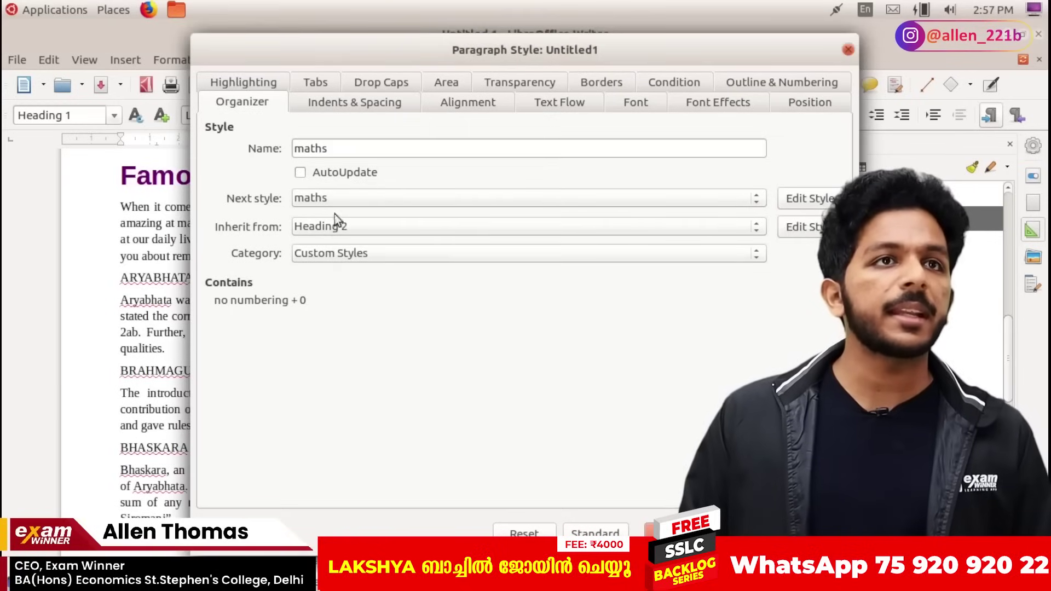
left_click(392, 198)
left_click(370, 216)
left_click(372, 221)
left_click(348, 241)
left_click(342, 253)
left_click(337, 259)
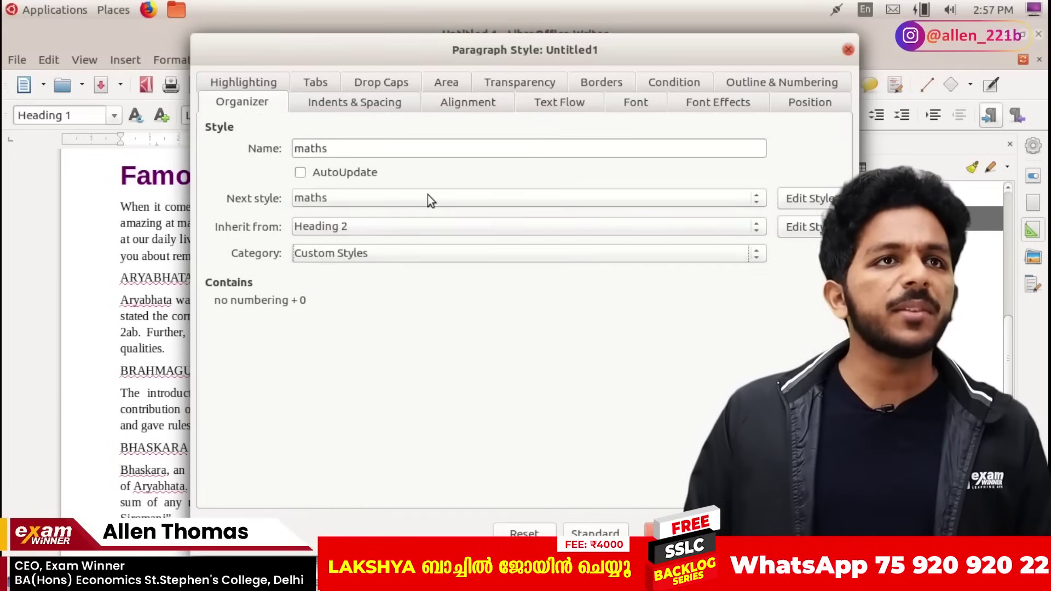
key("Return")
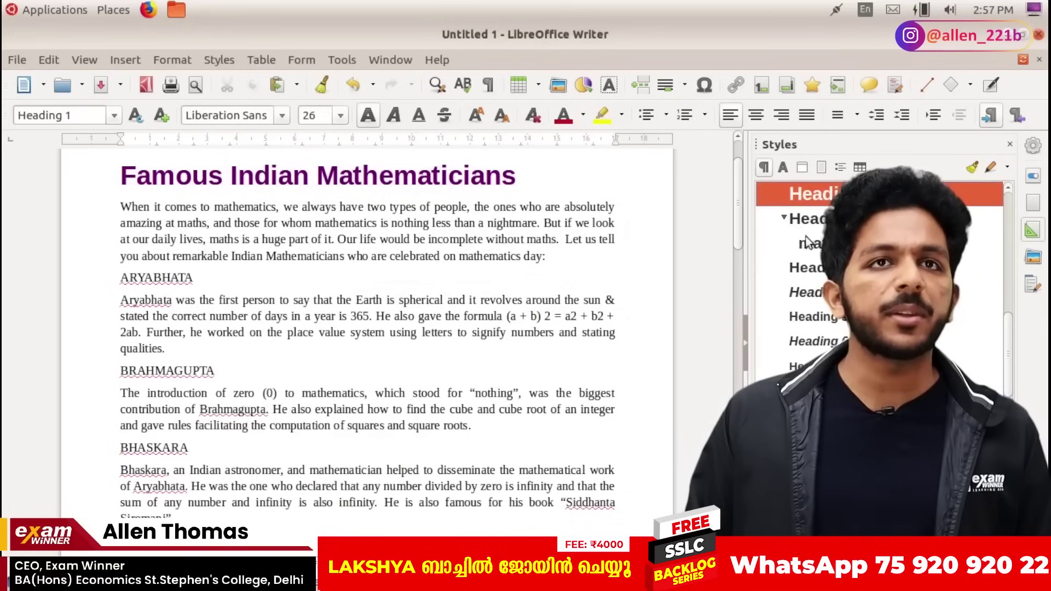
Modify the maths paragraph style and set its Western text font family to Bitstream Vera Sans Mono
right_click(806, 237)
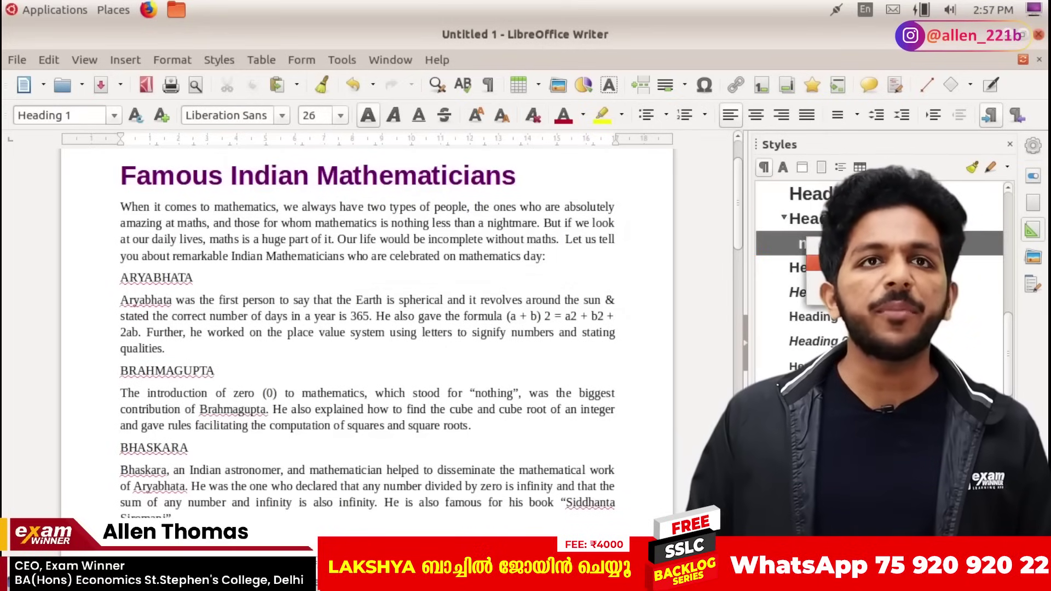
left_click(815, 264)
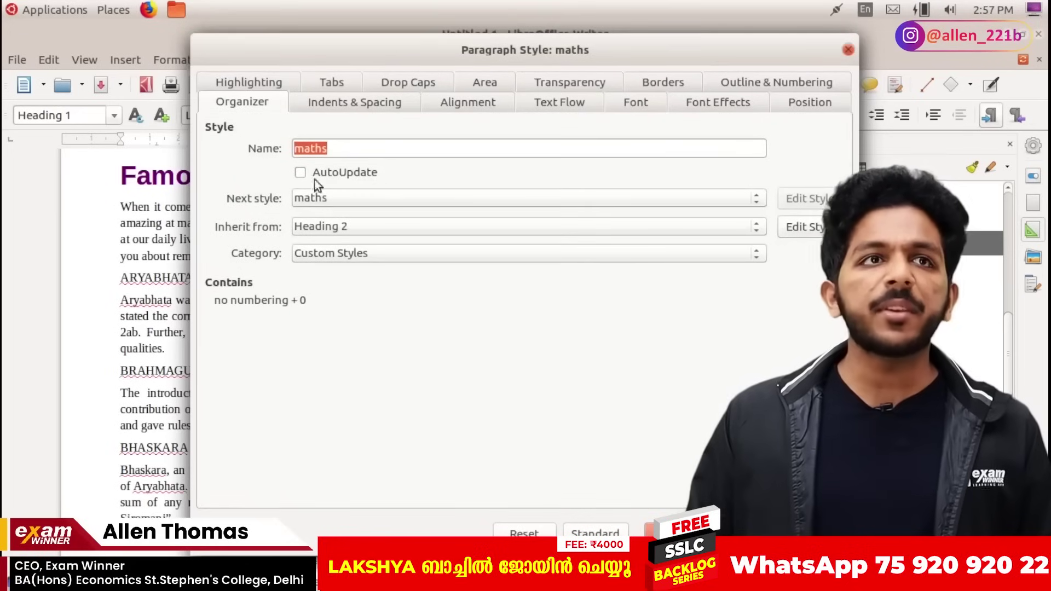
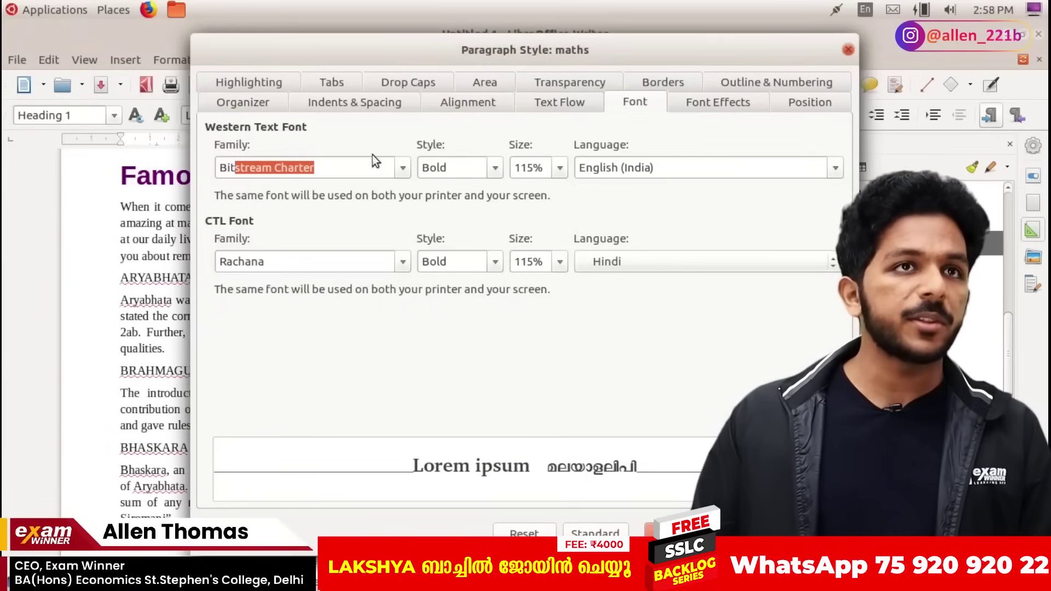
left_click(402, 168)
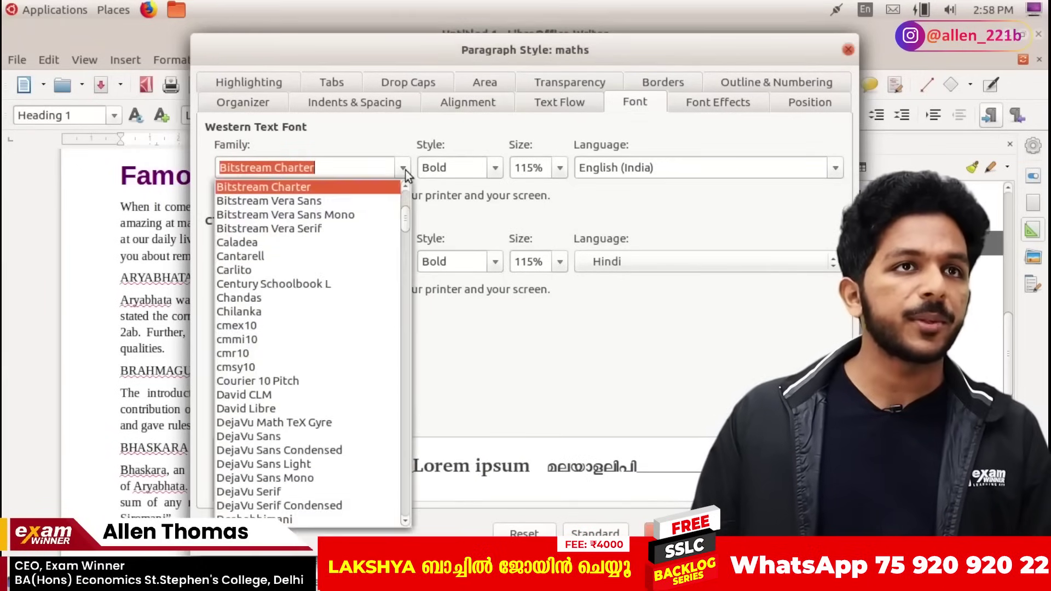
left_click(386, 214)
Check the required font size in the Activity 1 PDF and set the maths style's Western text font size to 120%
key("alt+Tab")
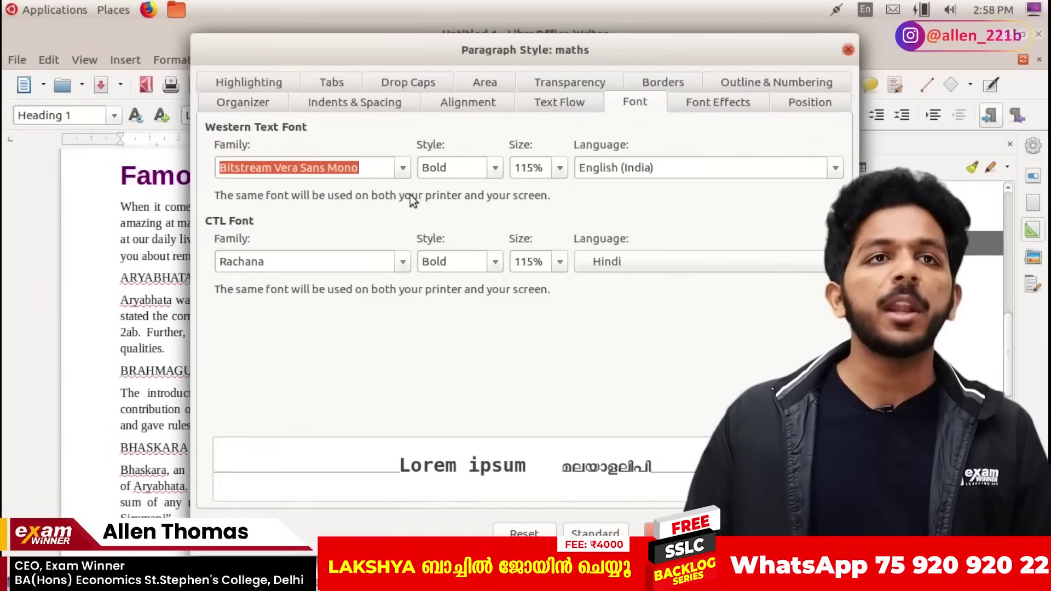
key("alt+Tab")
key("alt+Tab")
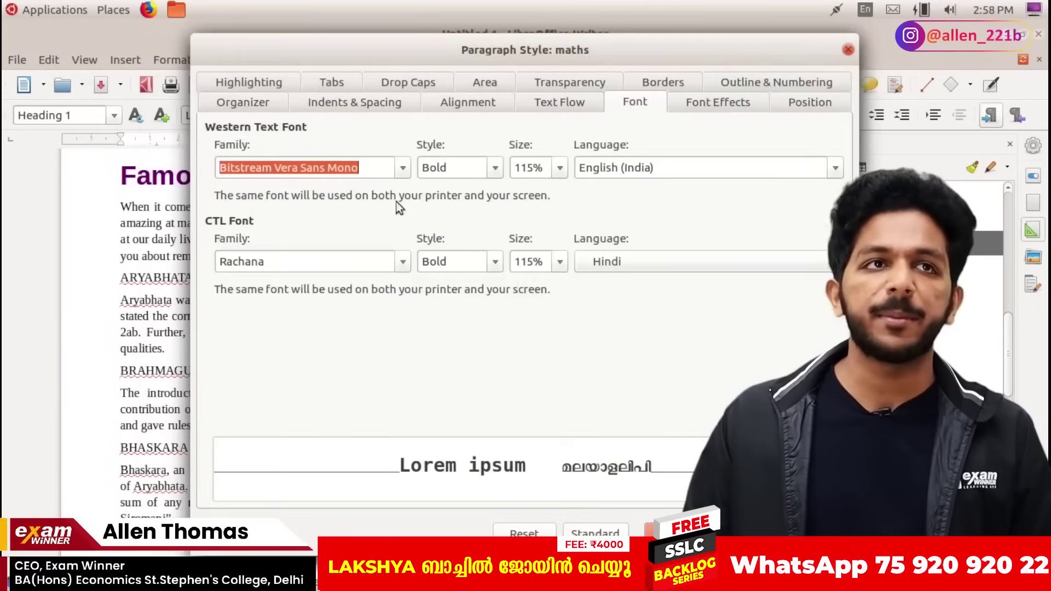
key("alt+Tab")
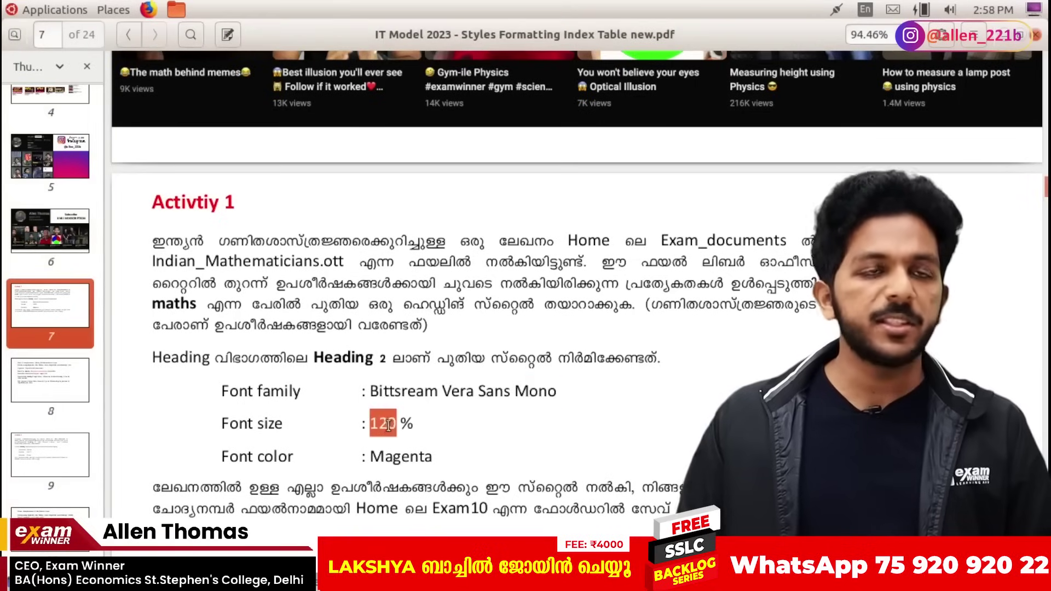
scroll(388, 425, "down", 1)
key("alt+Tab")
key("alt+Tab")
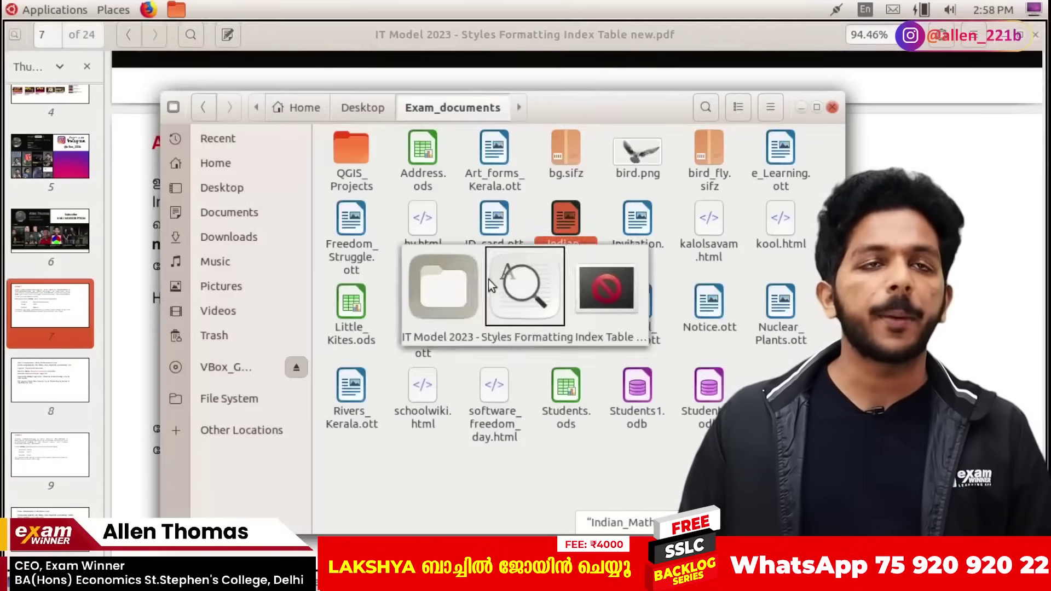
key("alt+Tab")
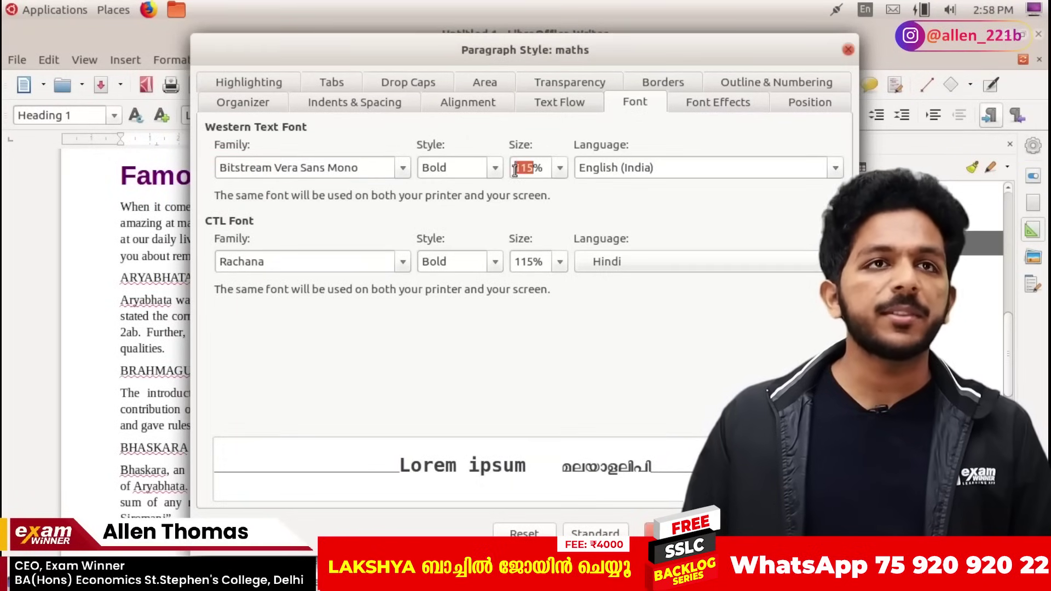
type("120")
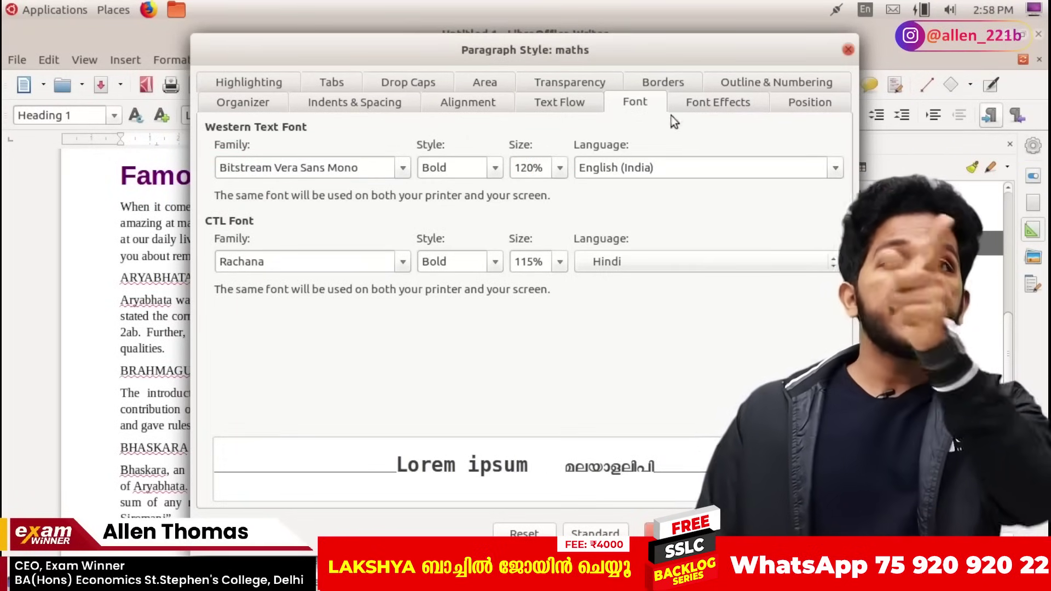
Set the maths style's font color to Magenta and accept the style changes
left_click(719, 100)
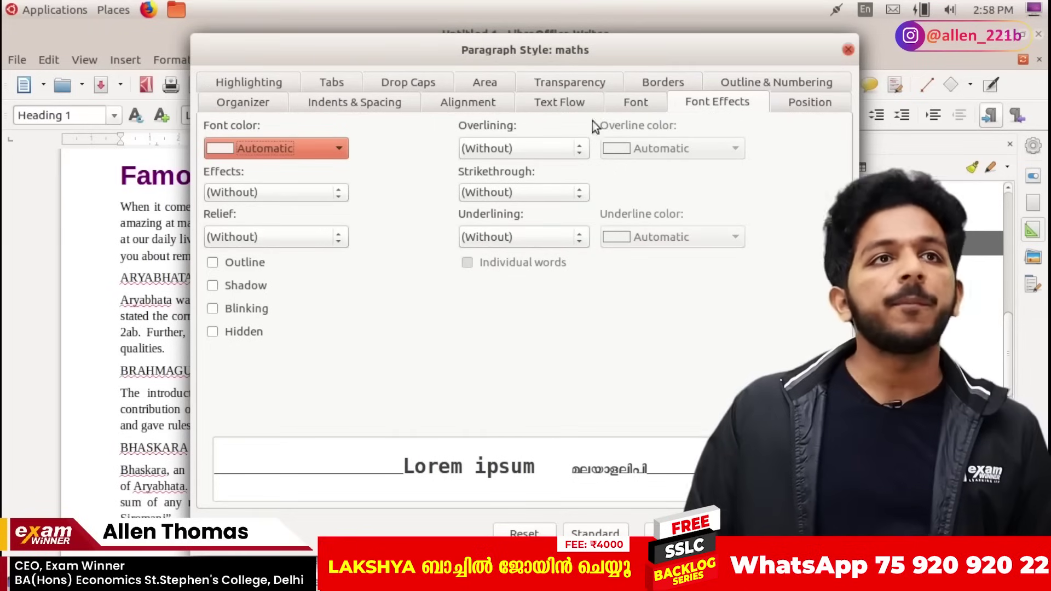
left_click(283, 150)
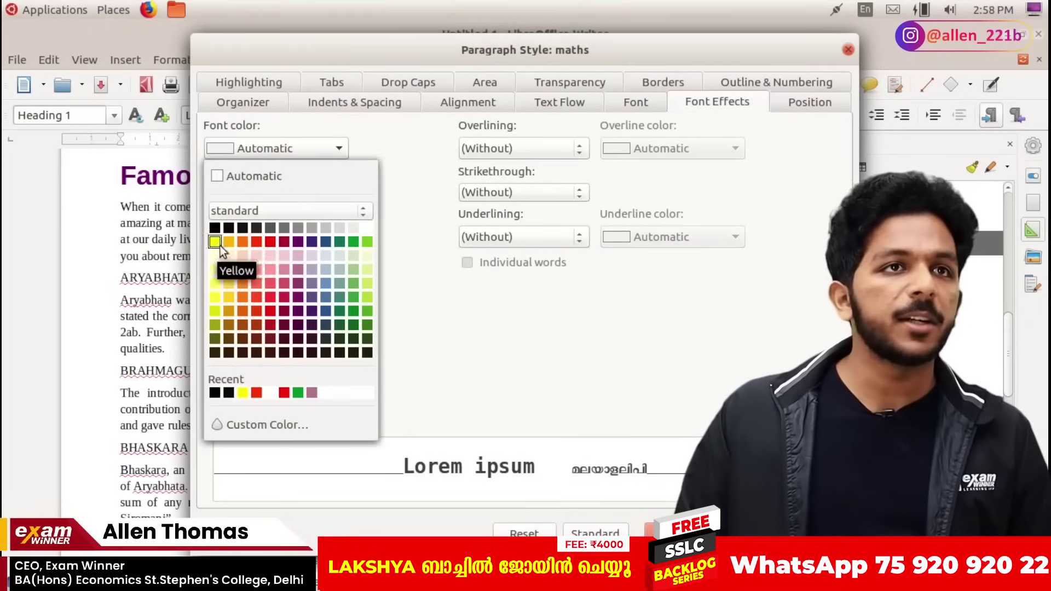
left_click(284, 242)
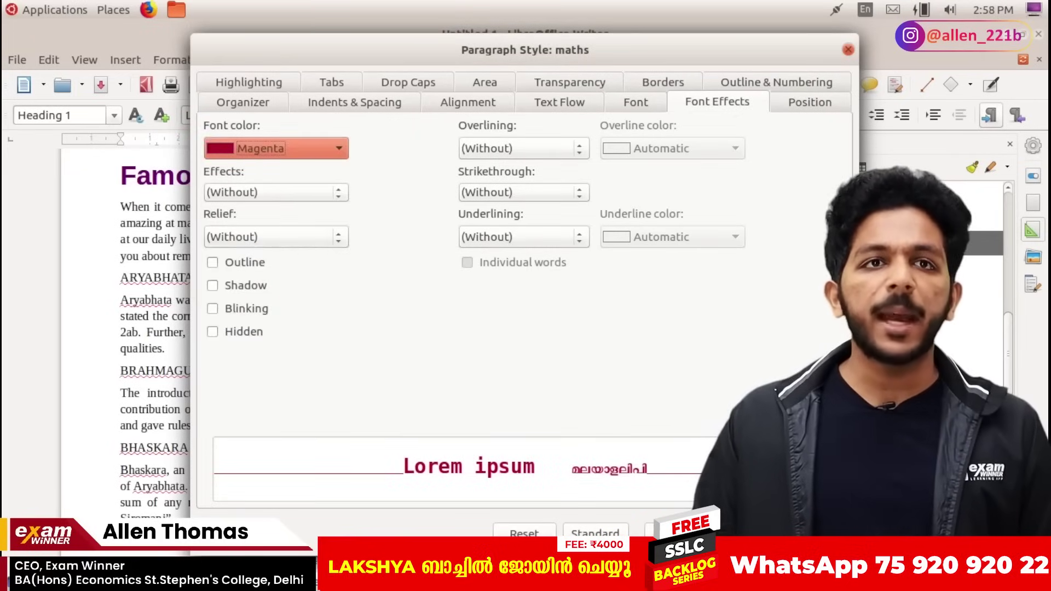
key("Return")
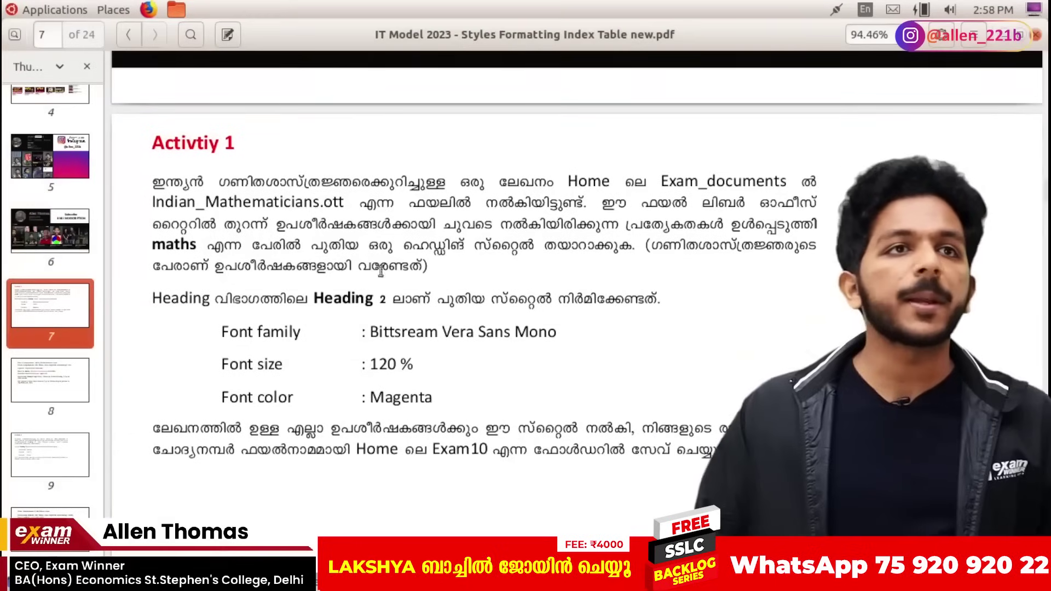
Read the solution notes on page 8 of the PDF for the font settings and for applying maths to the subheadings
scroll(380, 274, "down", 5)
scroll(380, 273, "down", 3)
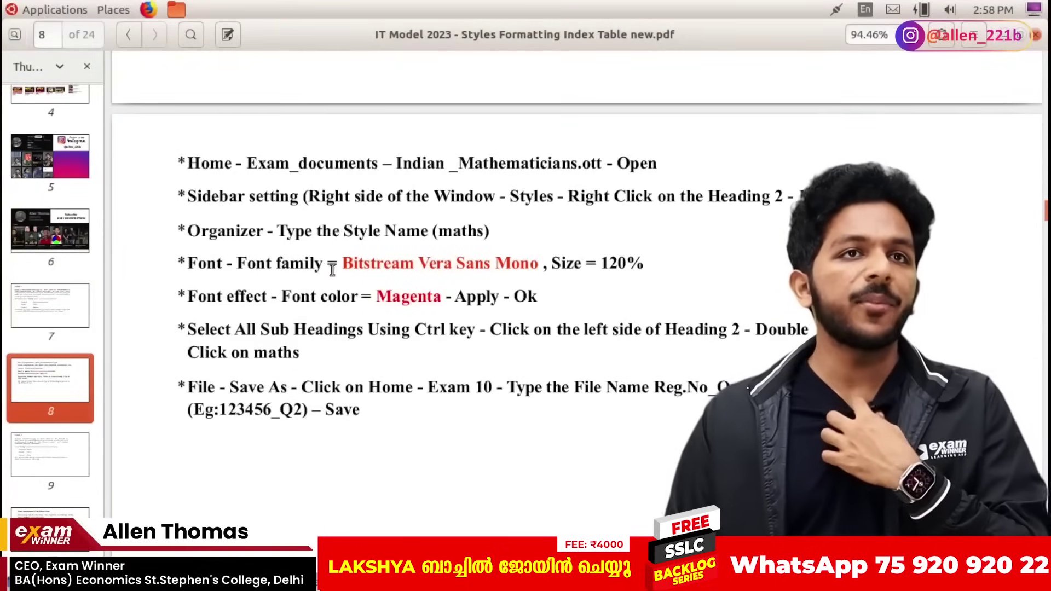
left_click_drag(331, 263, 540, 264)
left_click(266, 326)
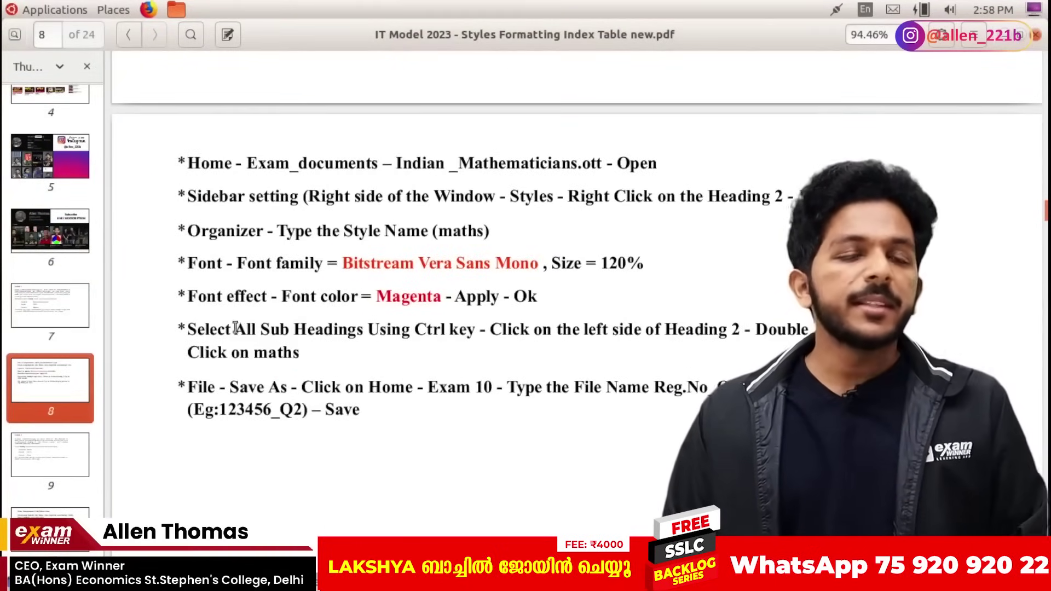
left_click_drag(230, 329, 500, 357)
left_click(499, 357)
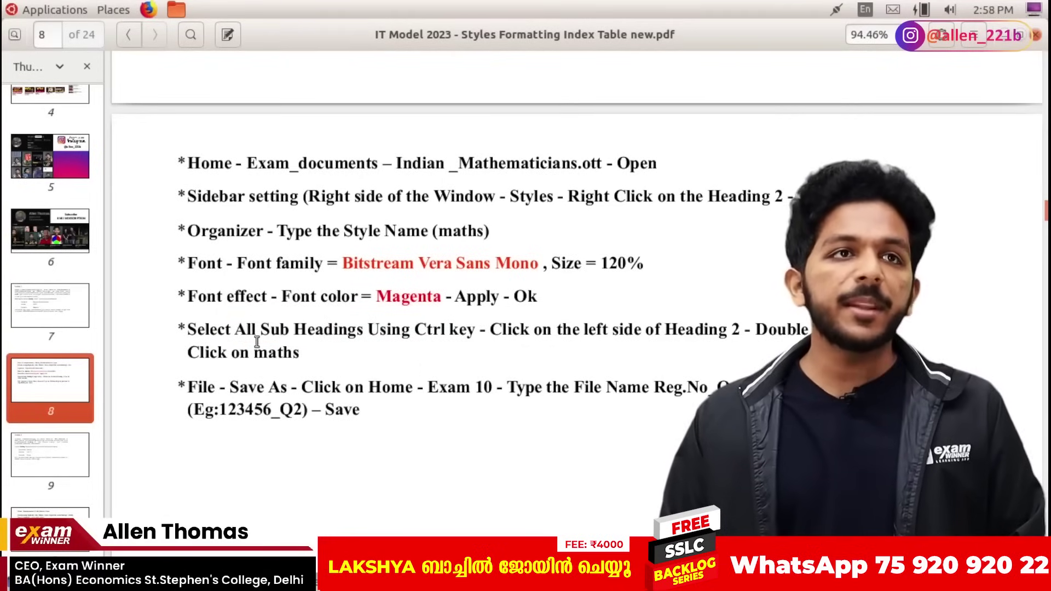
left_click_drag(188, 353, 301, 353)
Back in Writer, select every mathematician-name subheading from ARYABHATA to SATYENDRA NATH BOSE and apply the maths paragraph style to them all
key("alt+Tab")
key("alt+Tab")
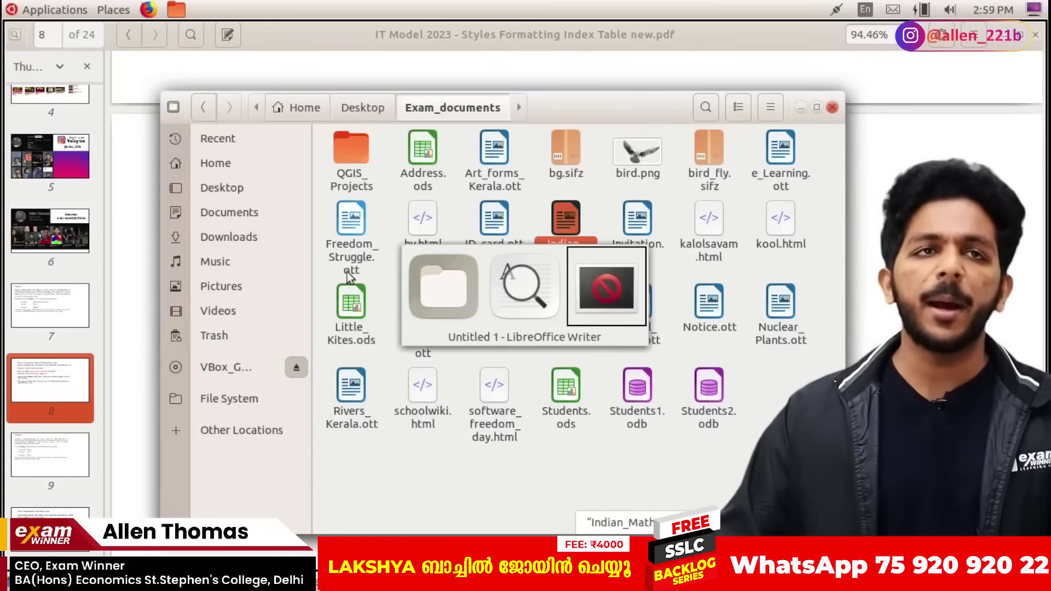
double_click(155, 273)
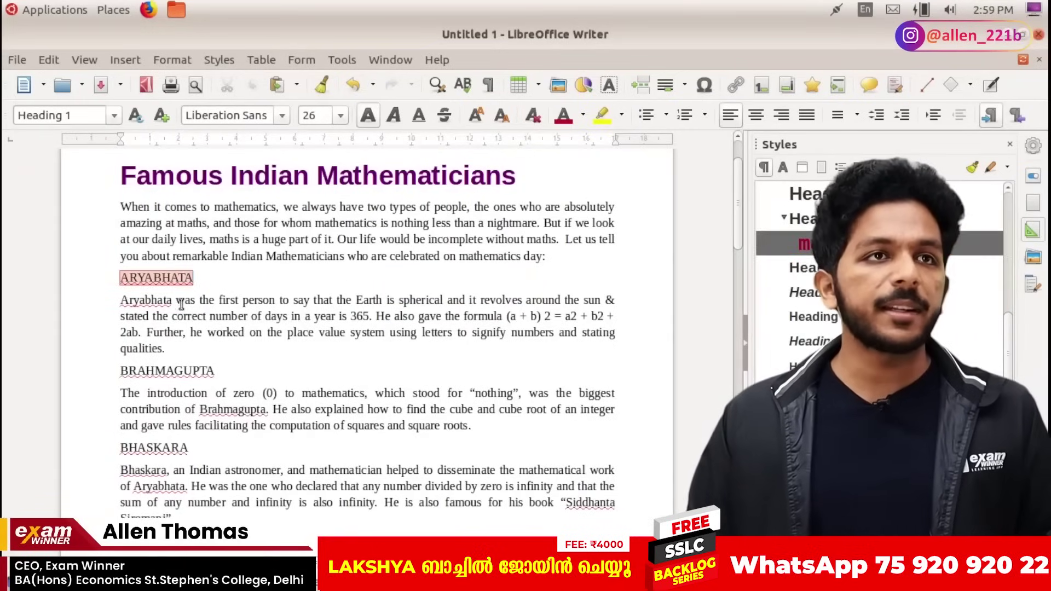
scroll(187, 365, "down", 3)
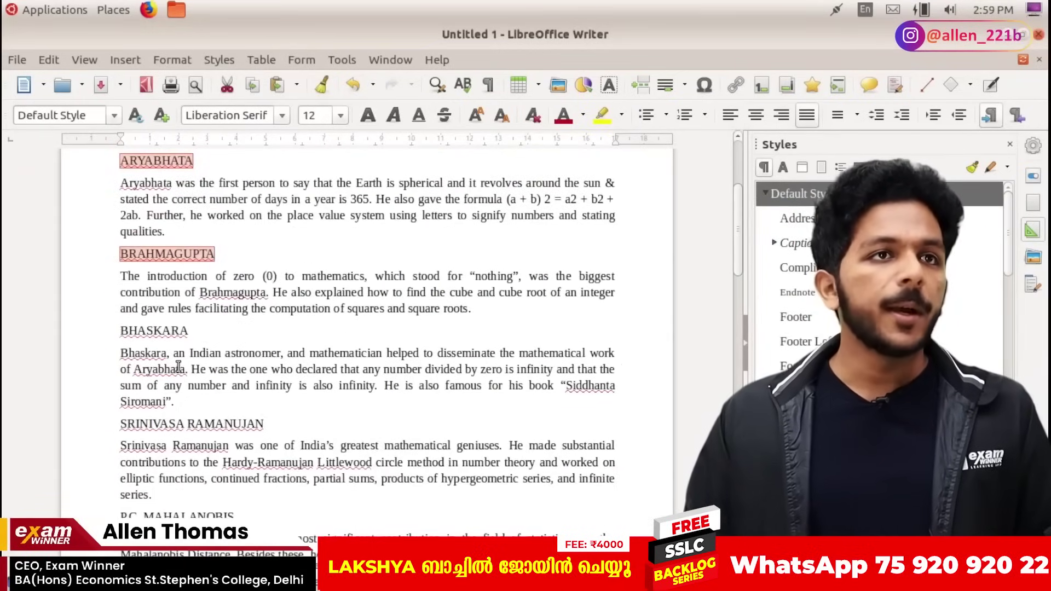
scroll(170, 336, "down", 2)
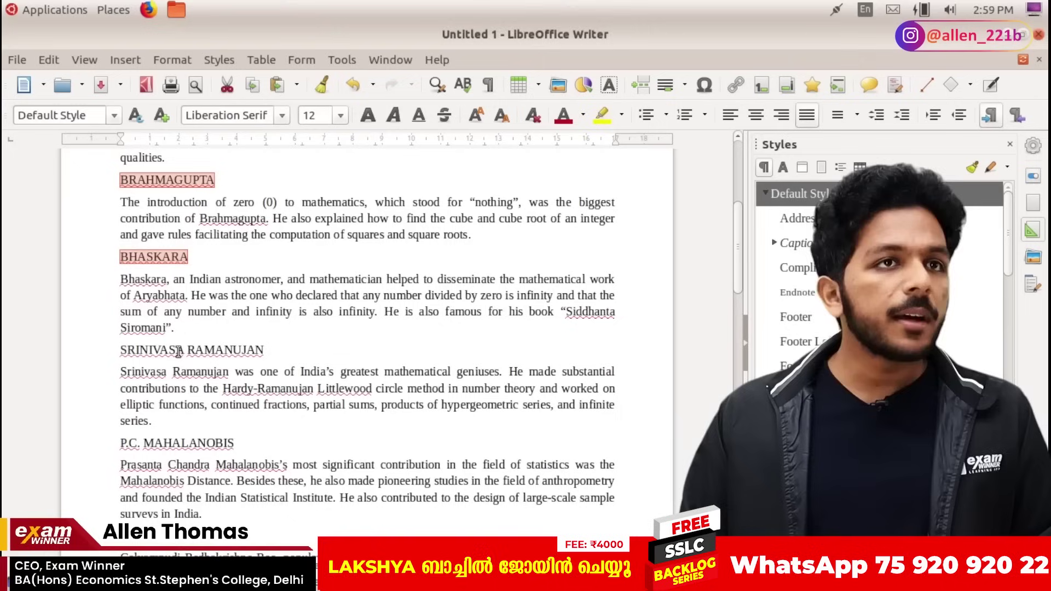
triple_click(178, 350)
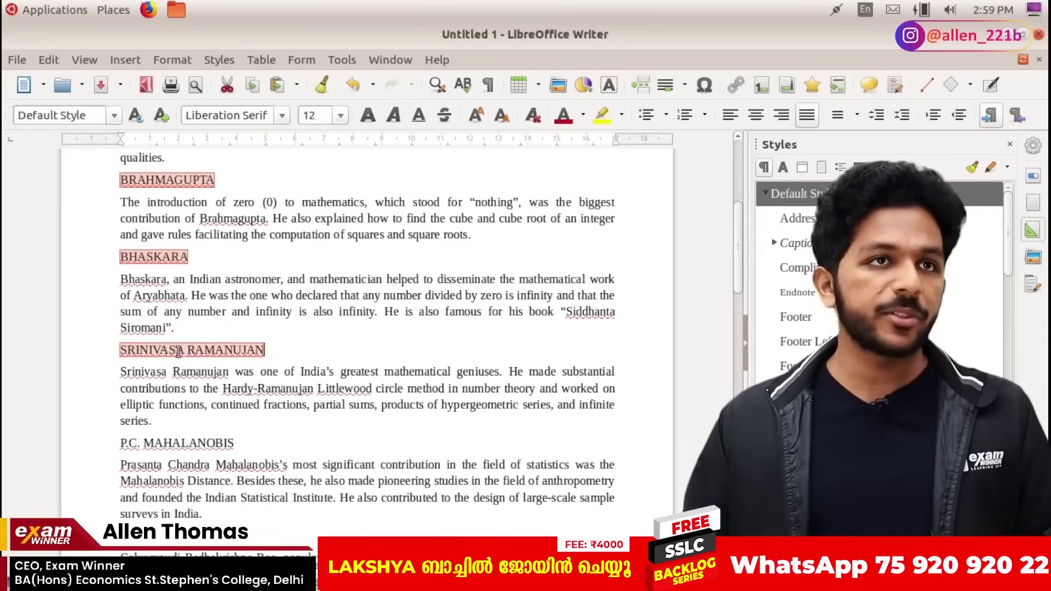
scroll(178, 361, "down", 2)
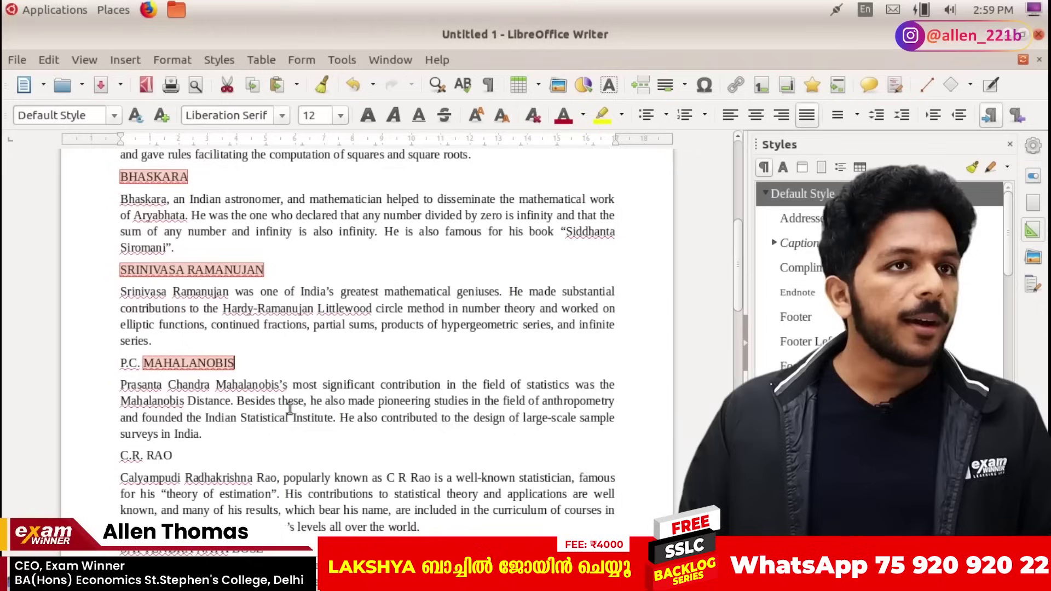
double_click(130, 364)
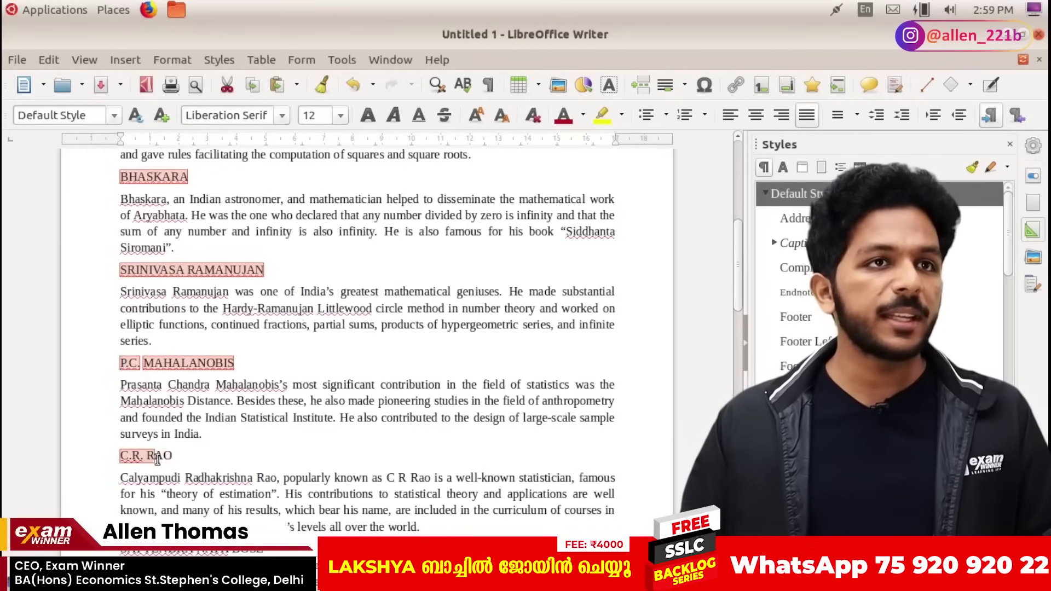
scroll(180, 458, "down", 4)
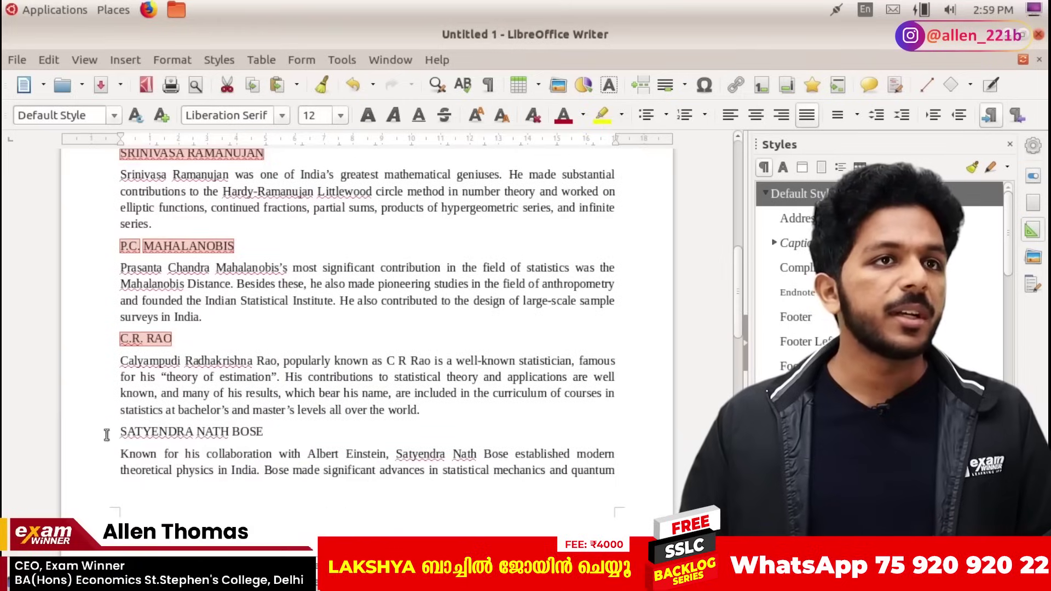
scroll(272, 434, "down", 8)
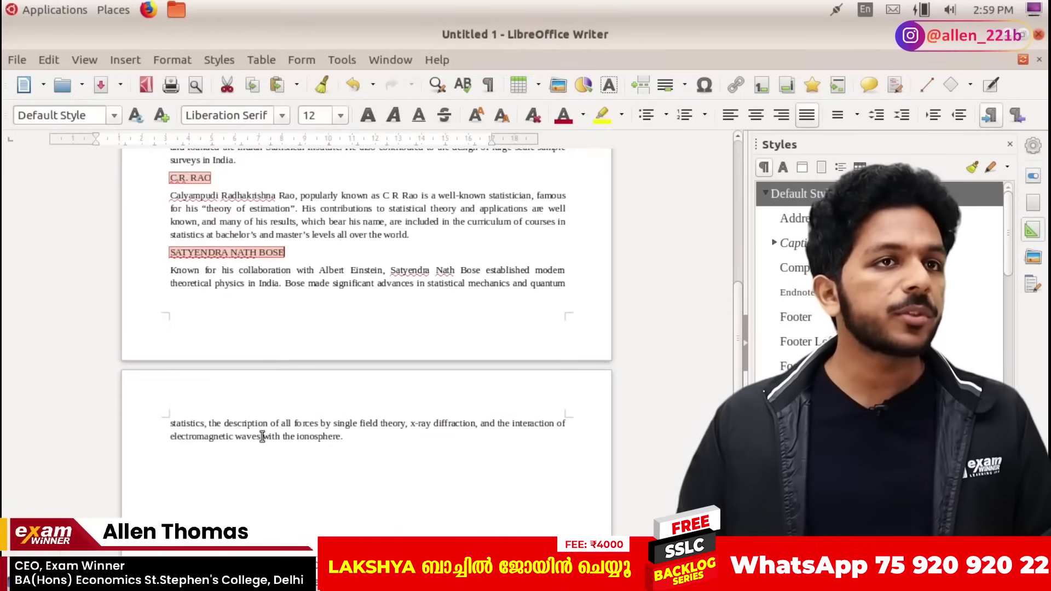
scroll(267, 437, "down", 2, "ctrl")
scroll(262, 436, "up", 10)
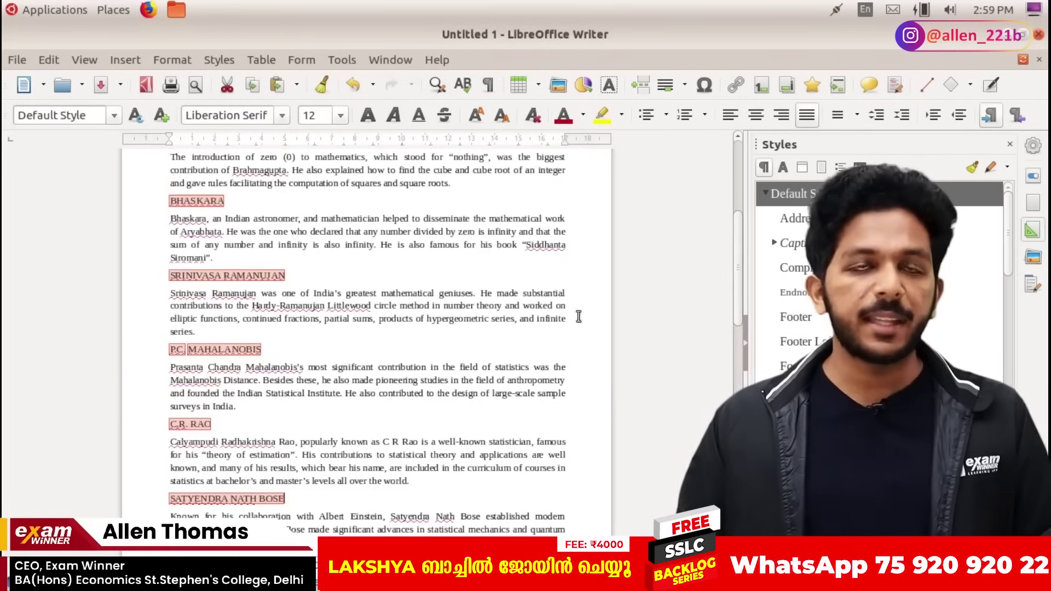
scroll(816, 298, "down", 9)
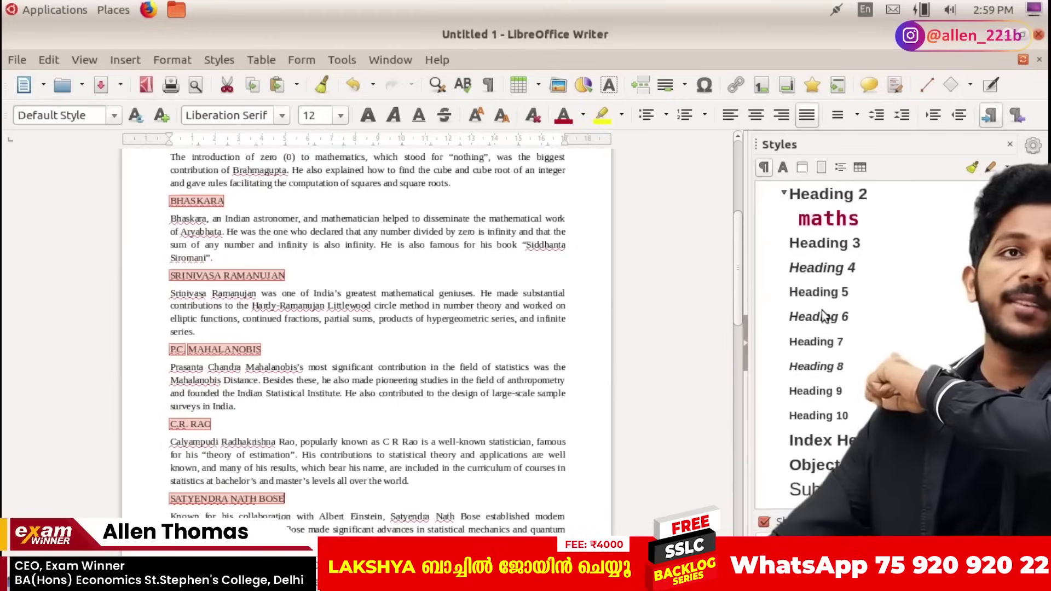
scroll(819, 309, "up", 7)
scroll(797, 328, "down", 1)
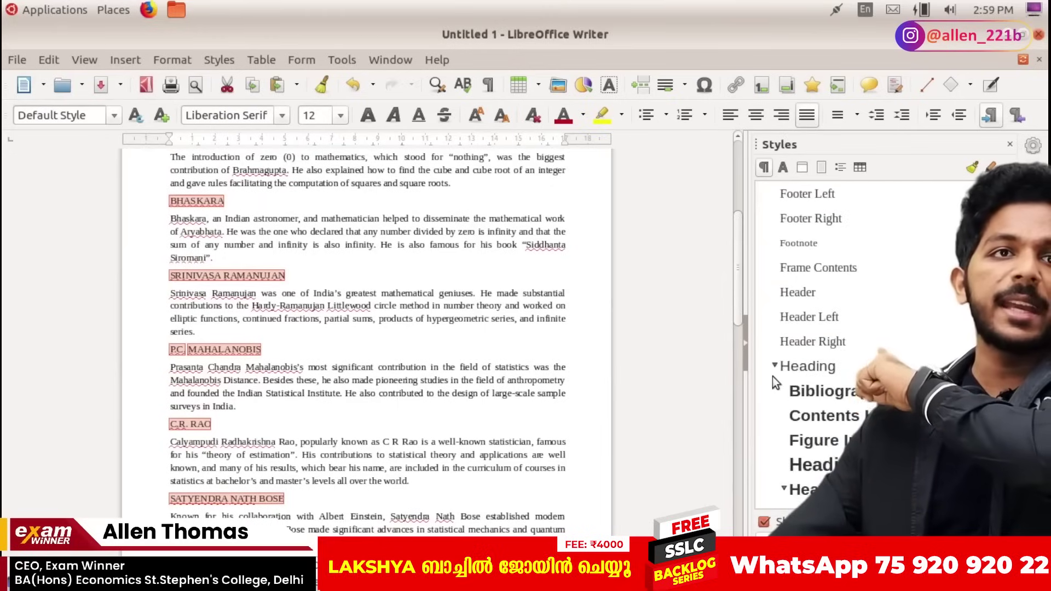
left_click(773, 366)
scroll(774, 365, "down", 3)
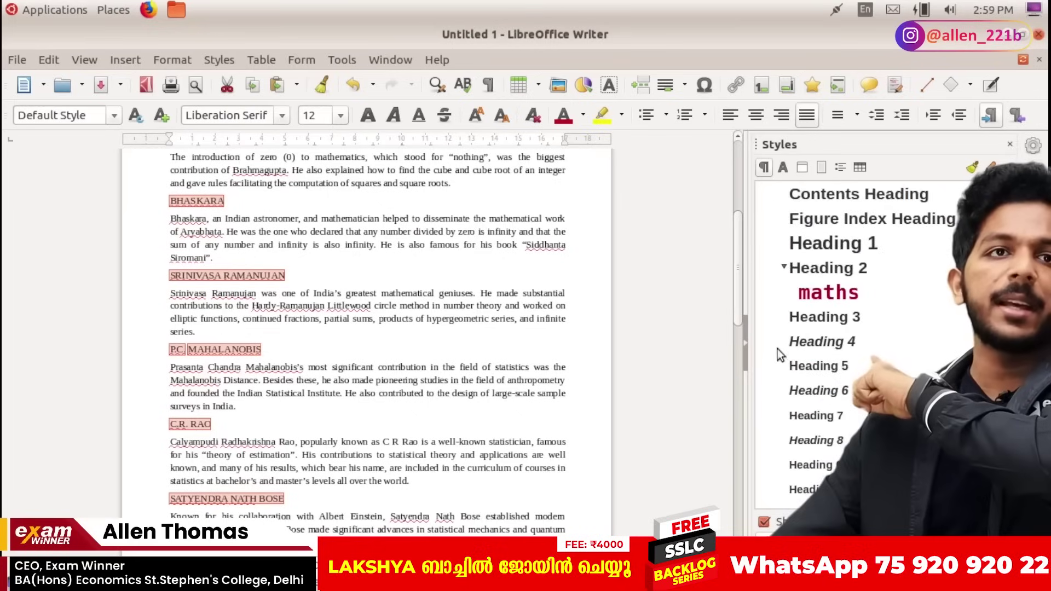
double_click(813, 293)
left_click(476, 378)
Examine the restyled subheadings throughout the document and consult the PDF solution notes for the saving instructions
scroll(447, 373, "up", 3)
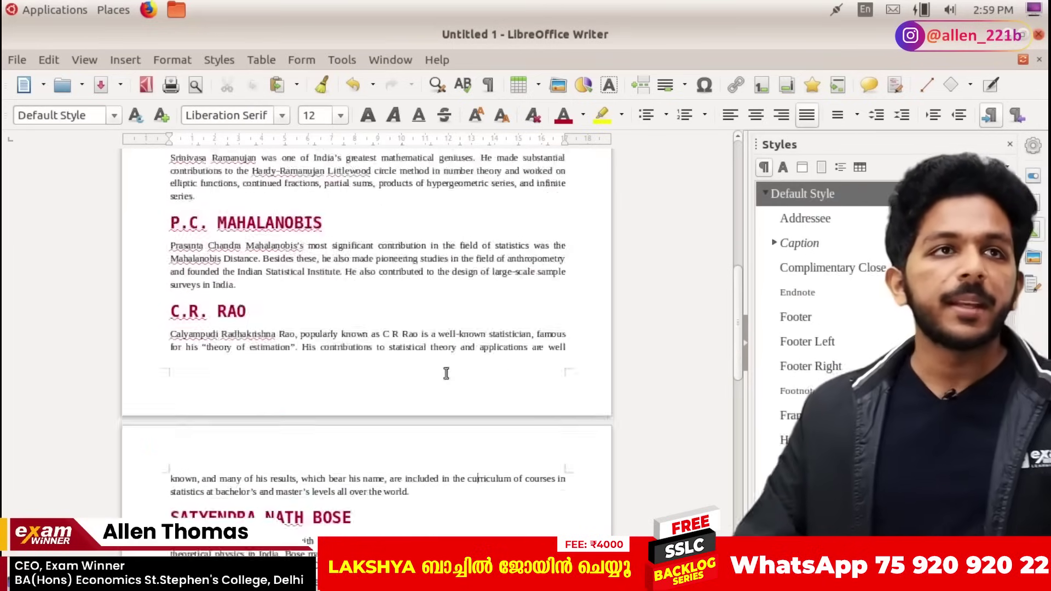
scroll(446, 373, "up", 10)
scroll(430, 344, "down", 9)
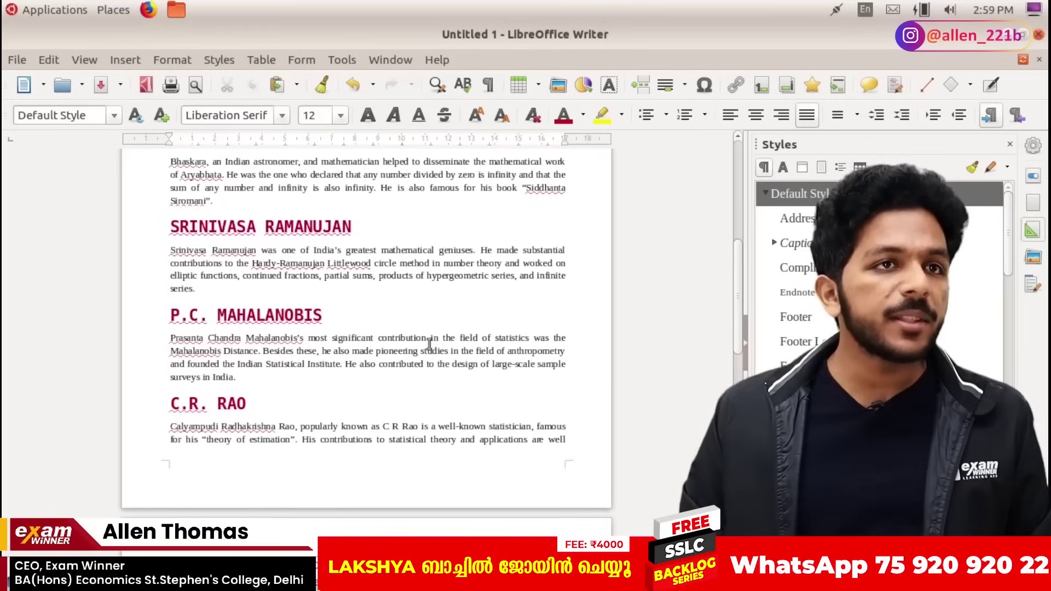
scroll(275, 301, "down", 2)
scroll(270, 306, "up", 4)
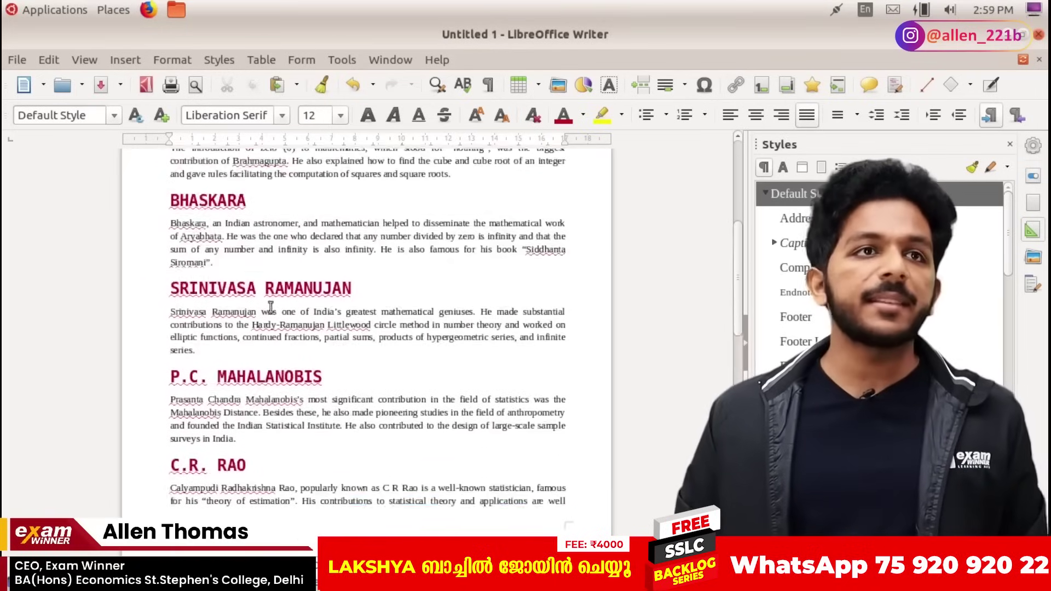
scroll(271, 307, "up", 5)
key("alt+Tab")
key("alt+Tab")
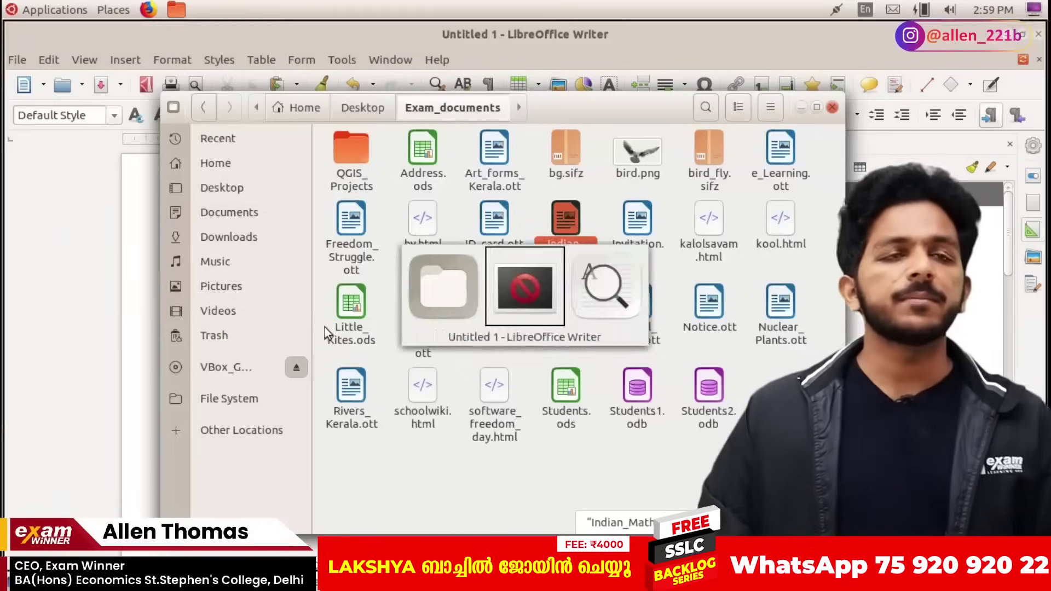
key("alt+Tab")
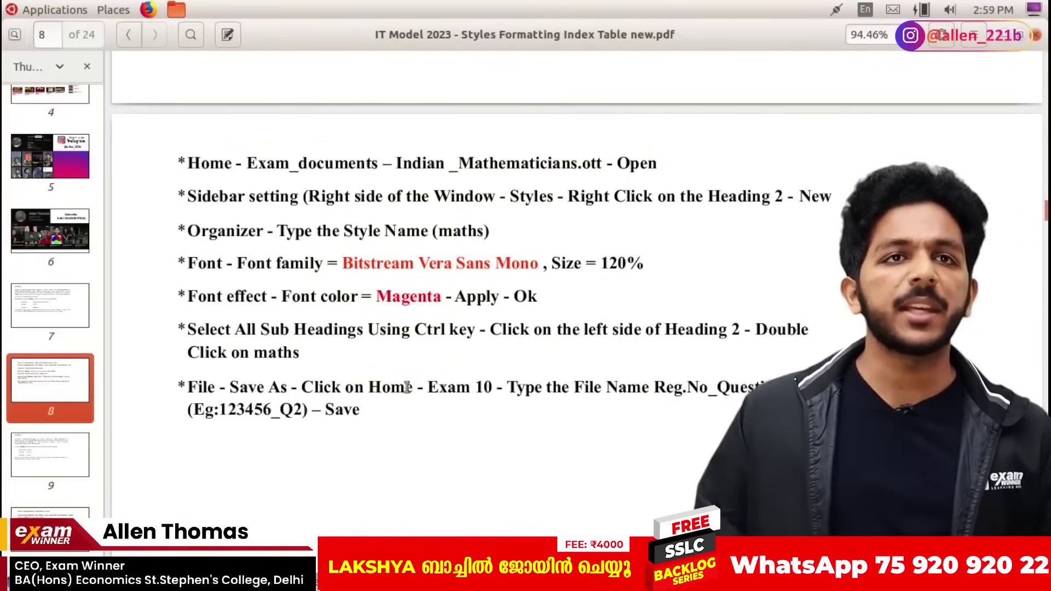
Return to the Indian Mathematicians document in Writer and save it as Heading_1 in the home folder's Exam Documents folder
key("alt+Tab")
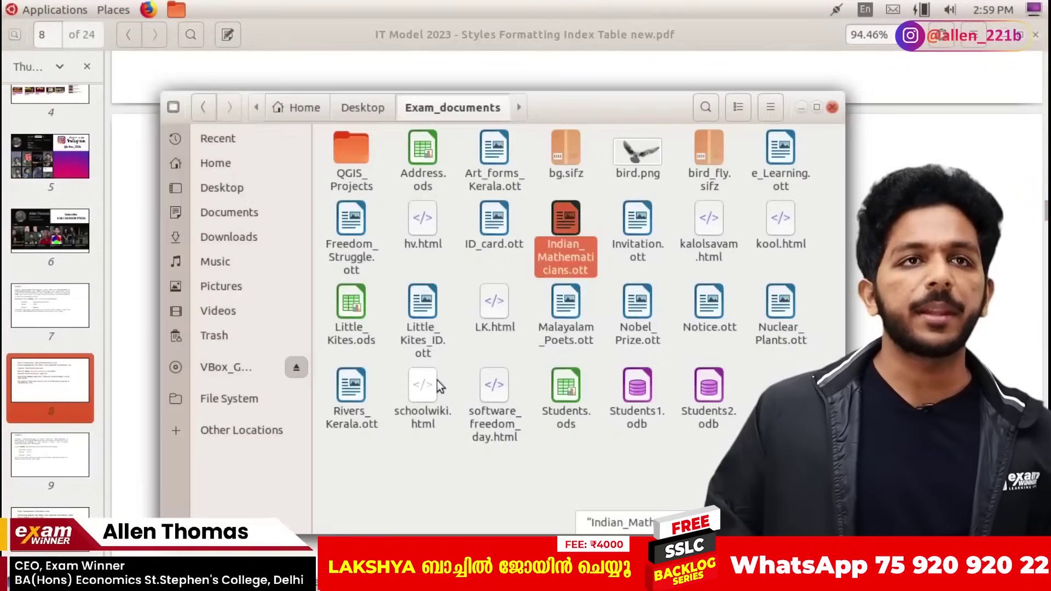
key("alt+Tab")
left_click(10, 61)
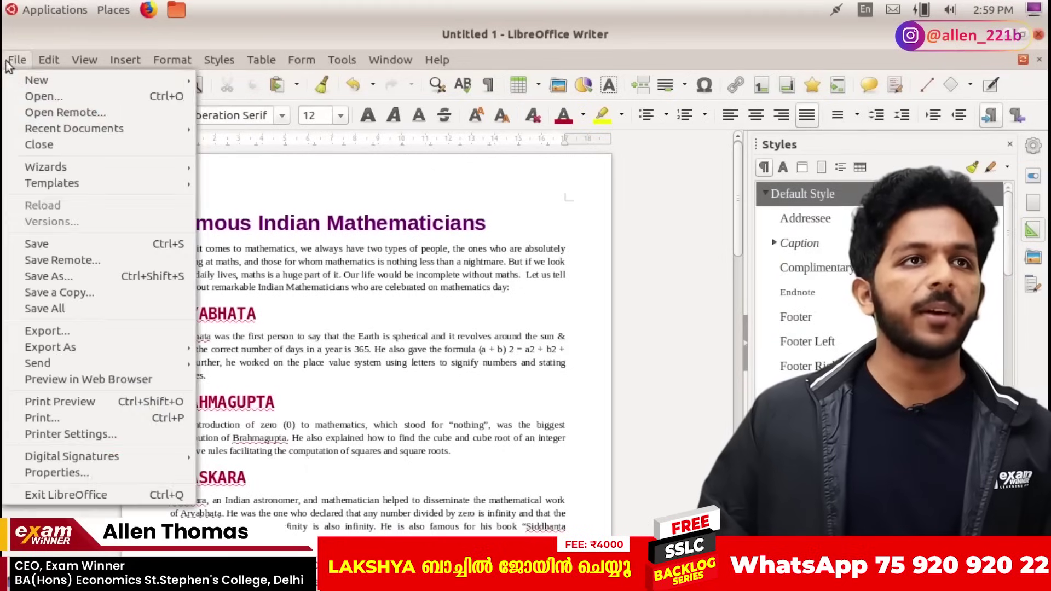
left_click(52, 276)
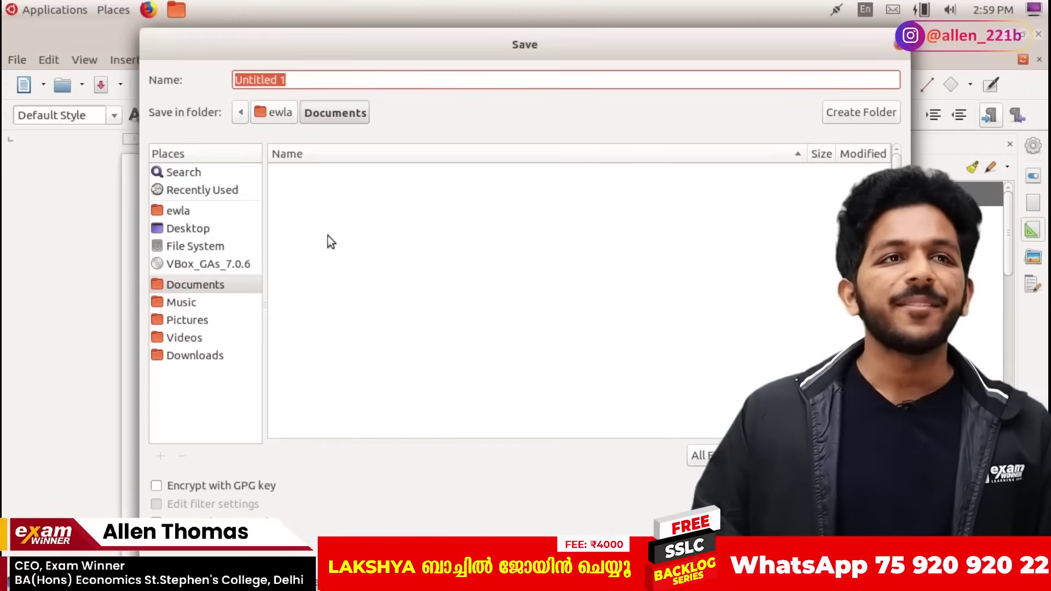
left_click(212, 212)
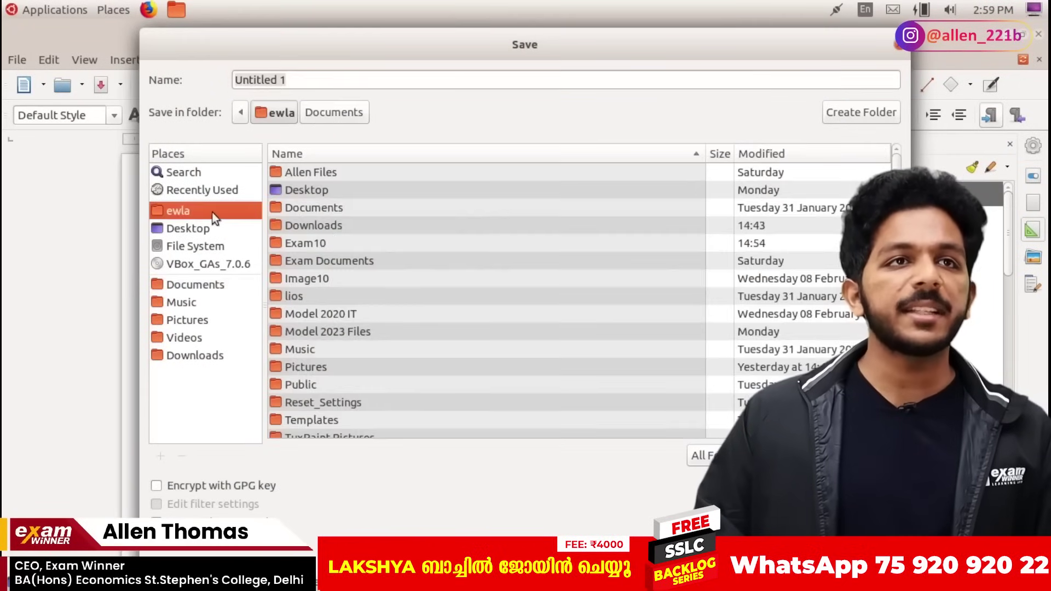
double_click(317, 262)
left_click(295, 80)
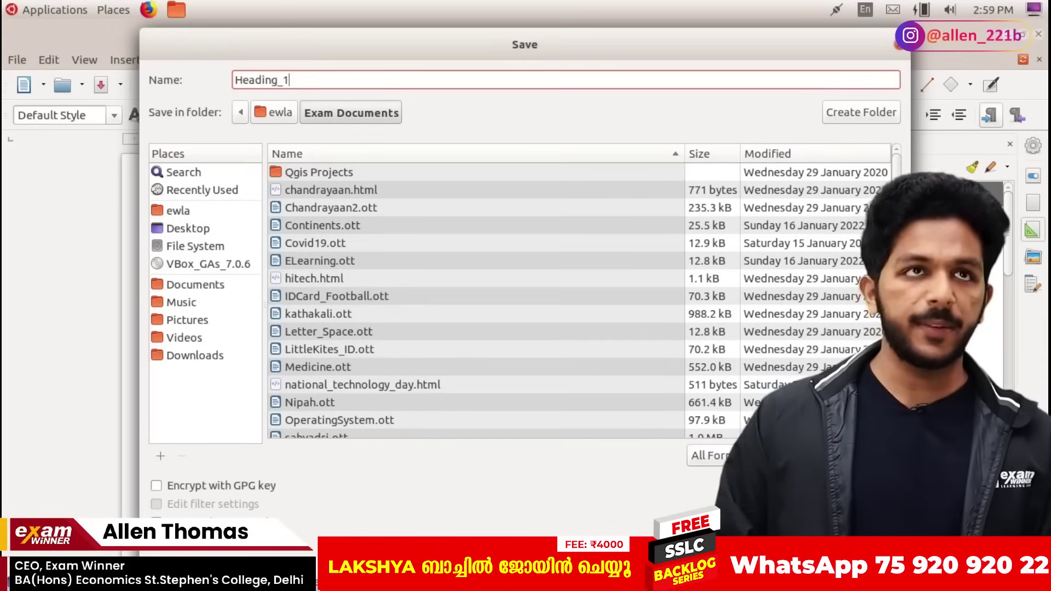
key("Return")
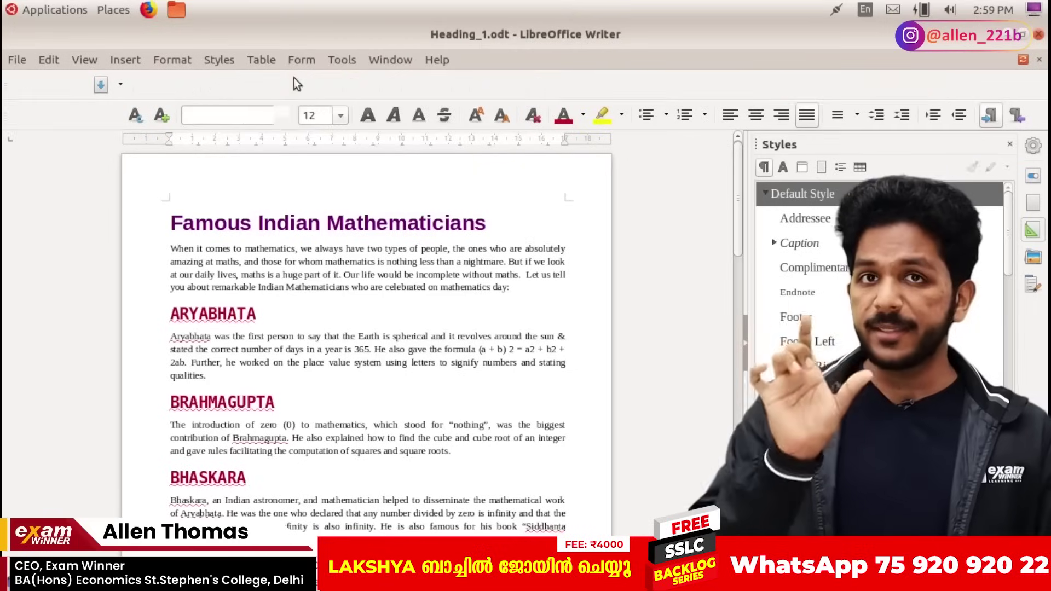
Read the Activity 2 task on page 9 of the PDF and its solution notes on page 10
key("alt+Tab")
key("alt+Tab")
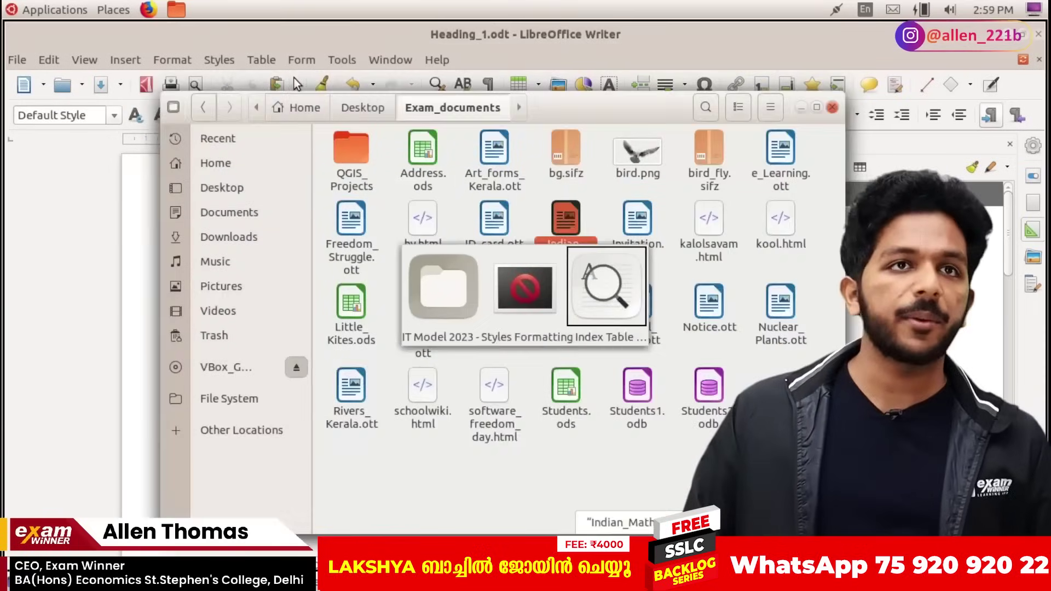
scroll(340, 160, "down", 10)
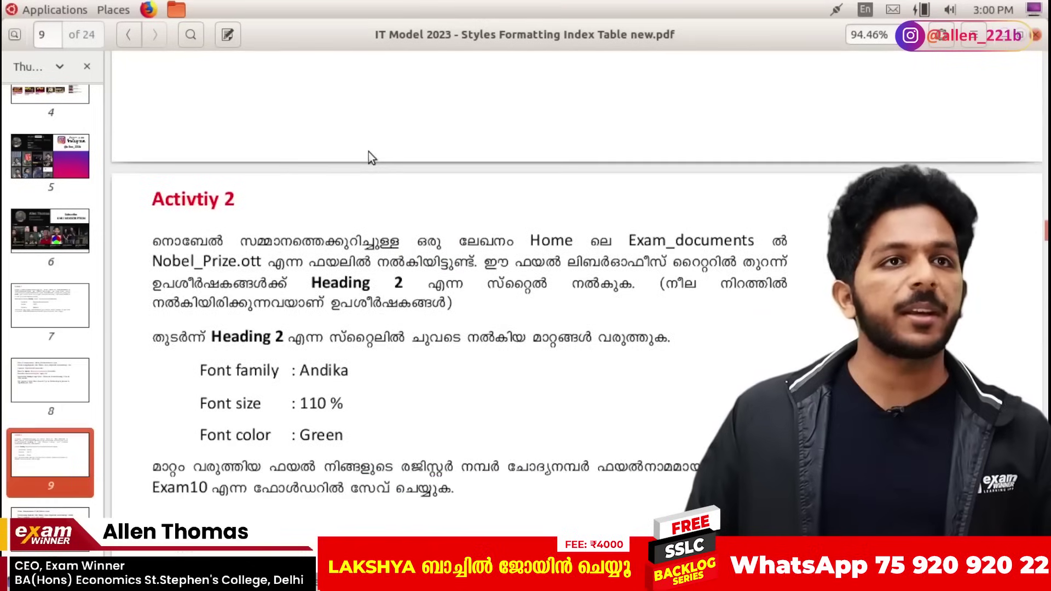
left_click_drag(154, 181, 493, 271)
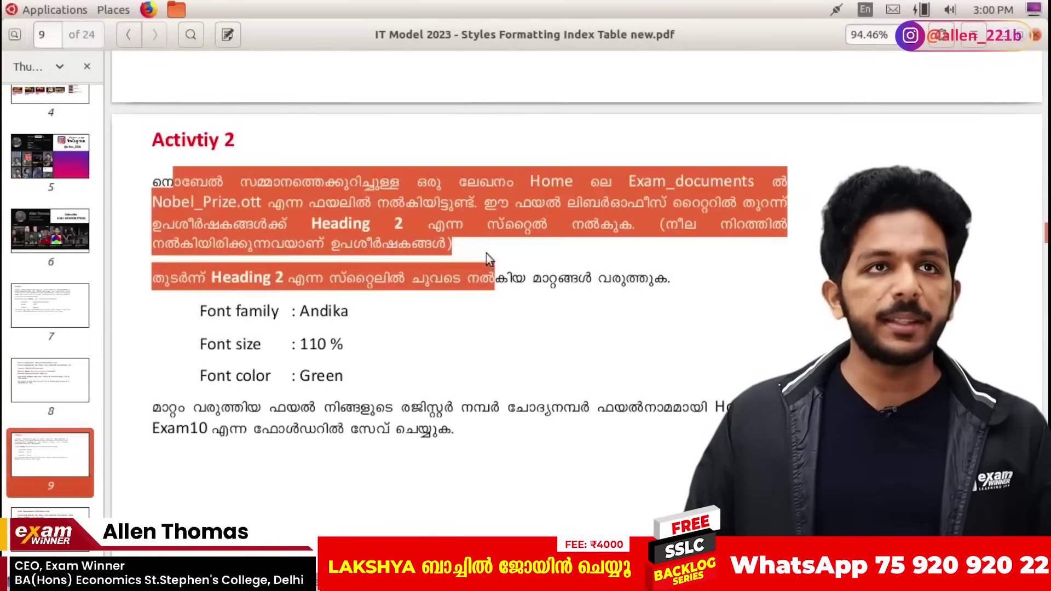
left_click(481, 261)
left_click_drag(249, 311, 405, 358)
left_click(394, 353)
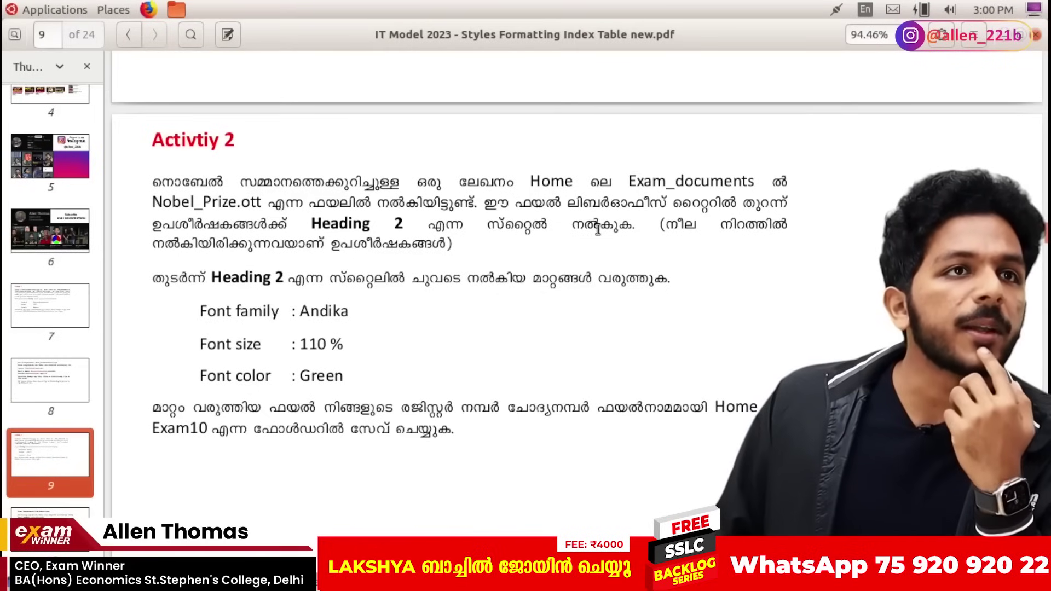
scroll(545, 274, "down", 10)
scroll(544, 270, "up", 2)
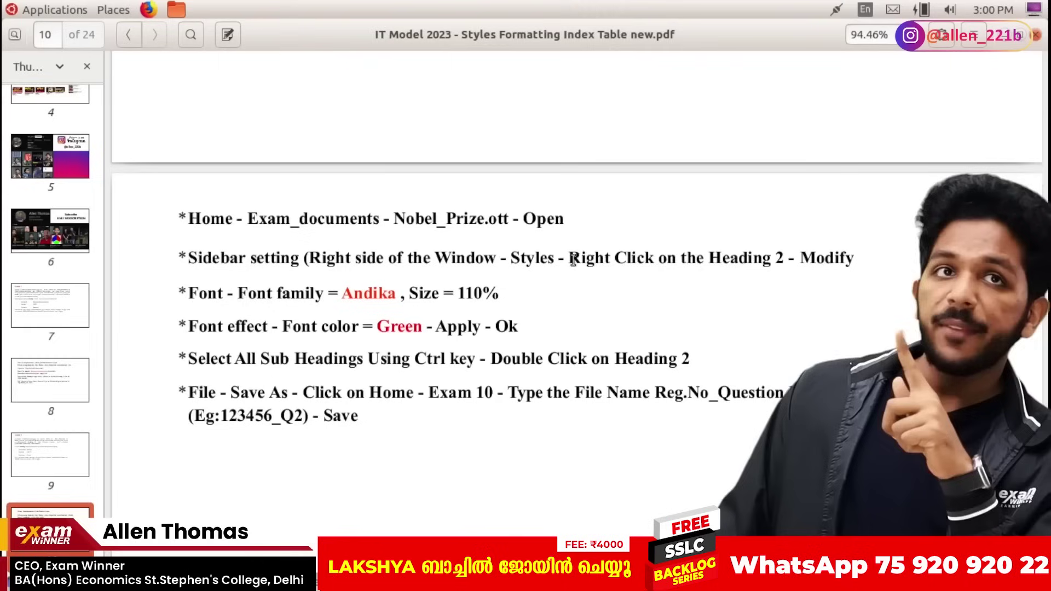
left_click_drag(573, 259, 737, 253)
left_click(601, 310)
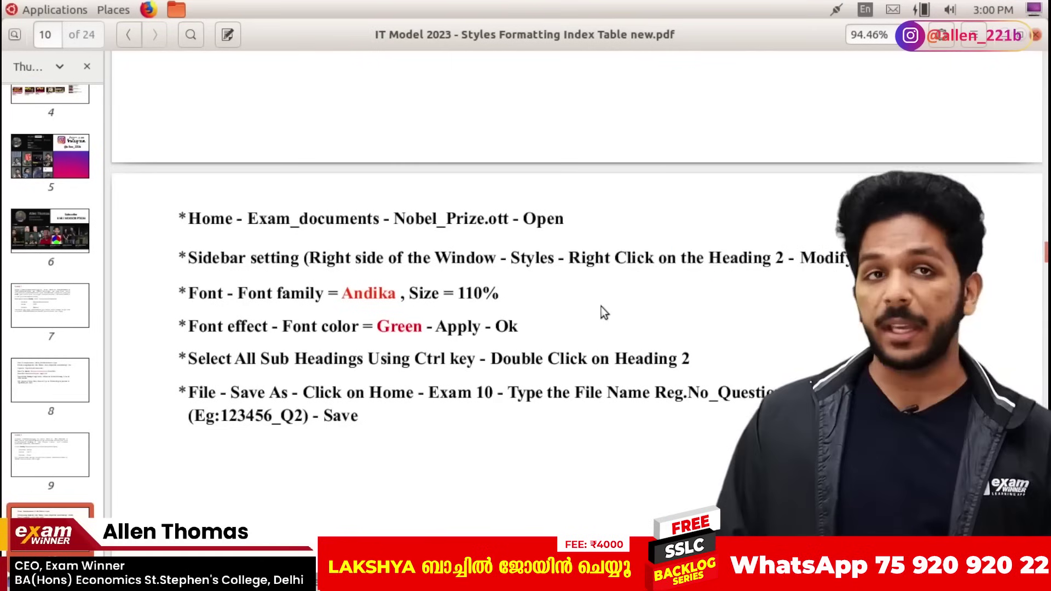
scroll(601, 310, "up", 10)
scroll(602, 309, "down", 4)
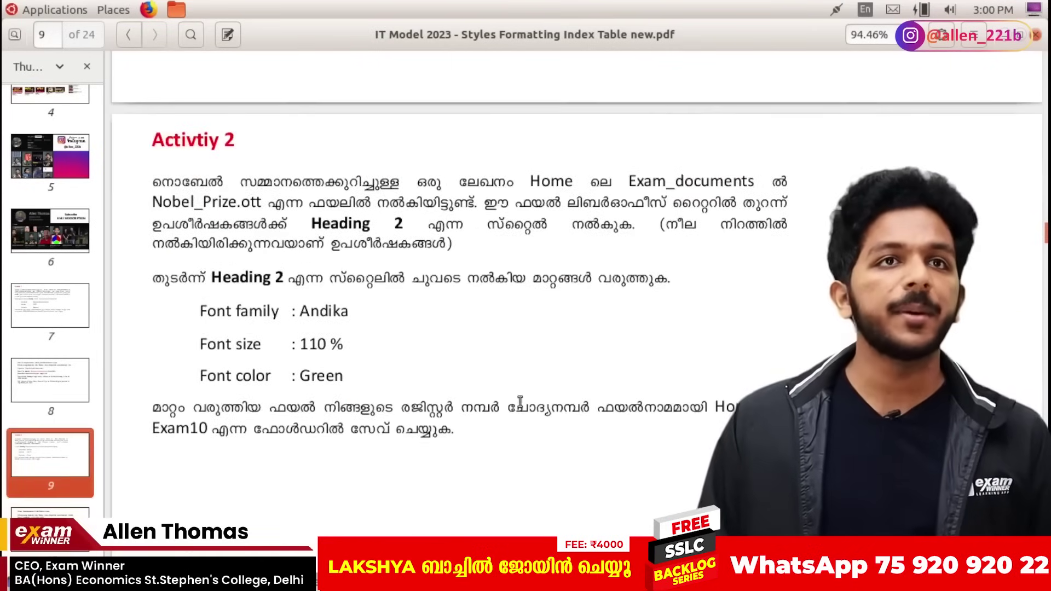
Switch to the Exam_documents folder in the file manager and open Nobel_Prize.ott
key("alt+Tab")
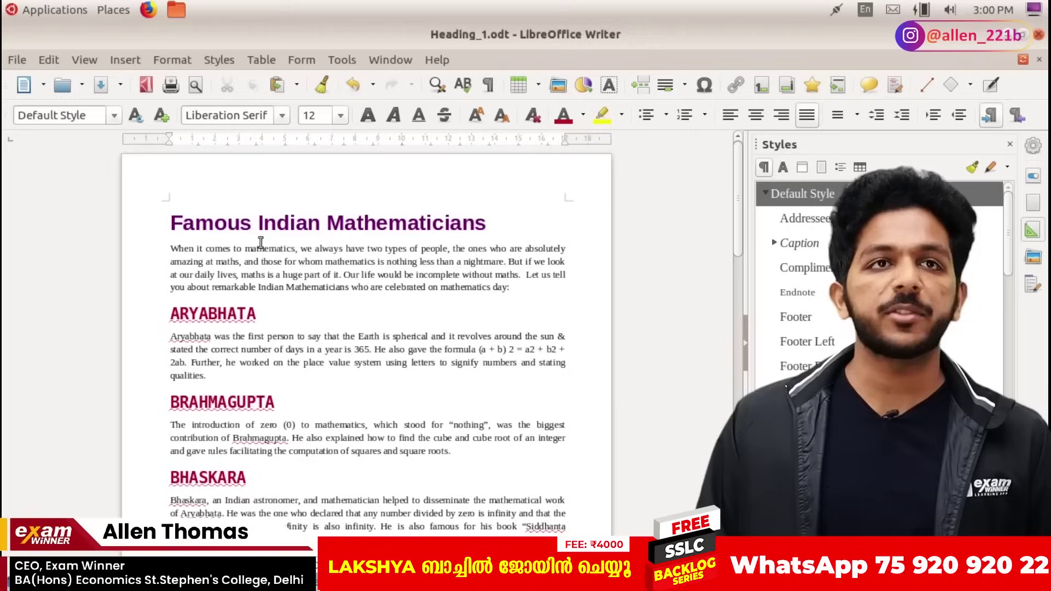
key("alt+Tab")
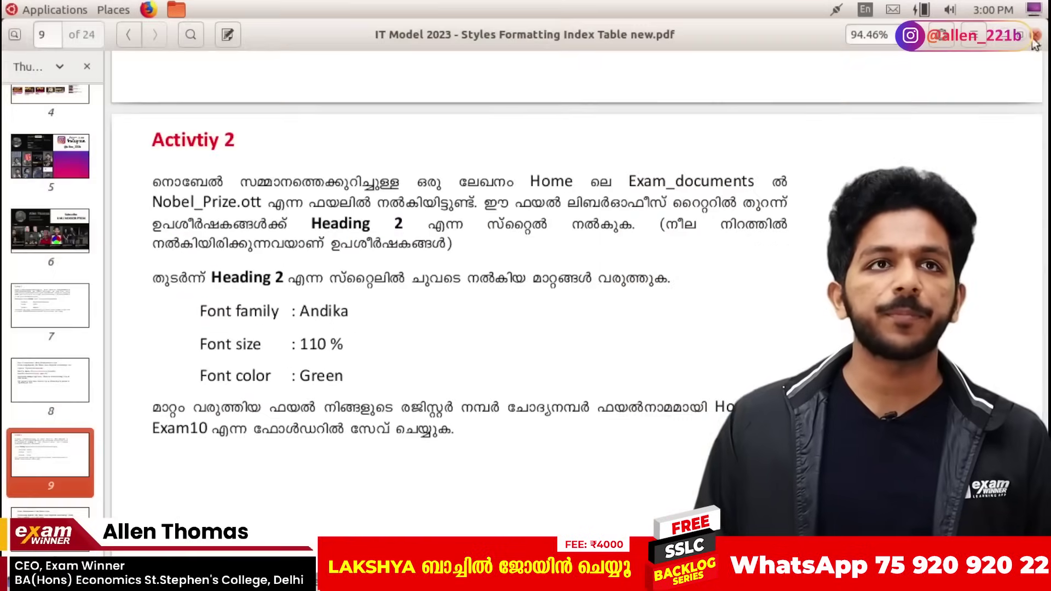
key("alt+Tab")
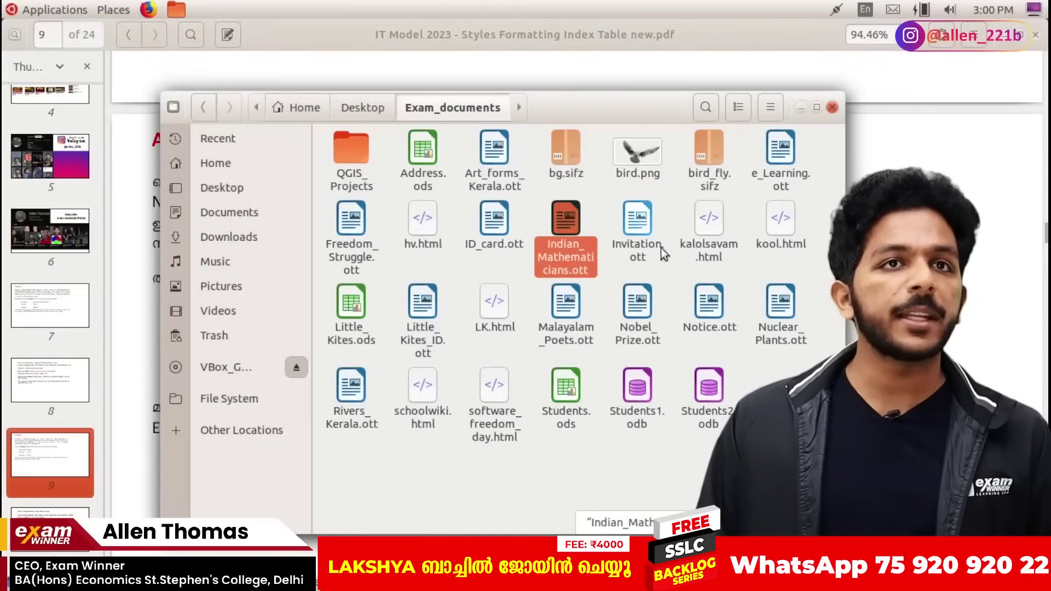
left_click(634, 303)
double_click(634, 303)
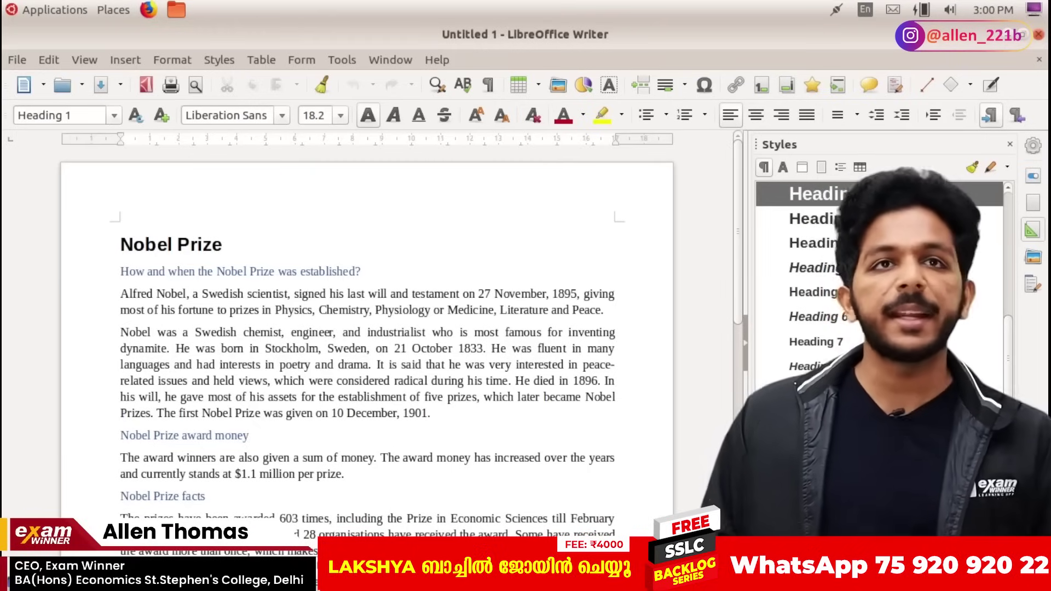
Open the Heading 2 paragraph style for modification and check the required font family and size in the PDF
left_click(862, 227)
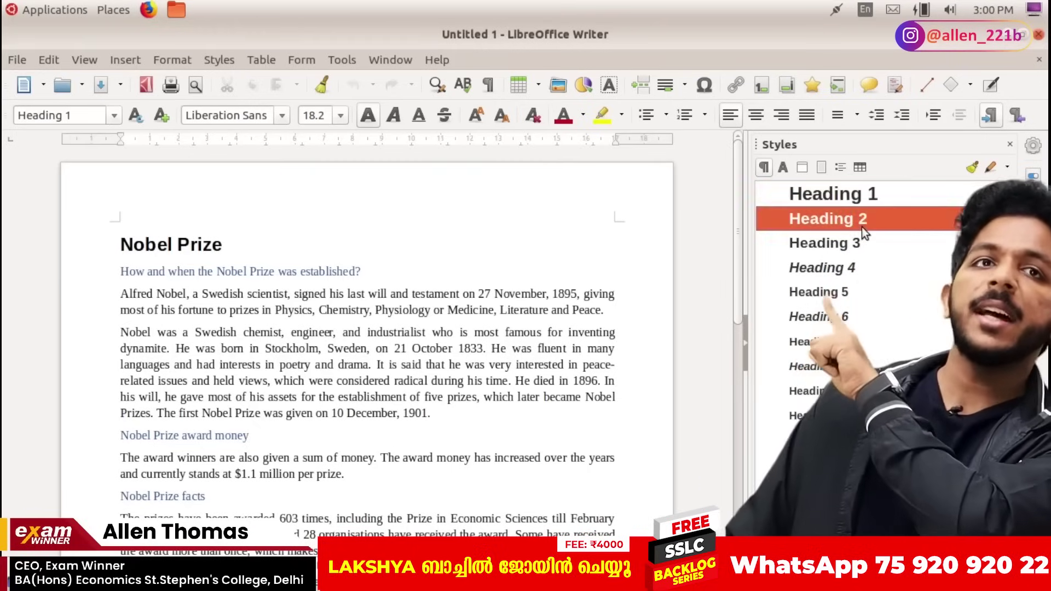
right_click(862, 226)
left_click(903, 254)
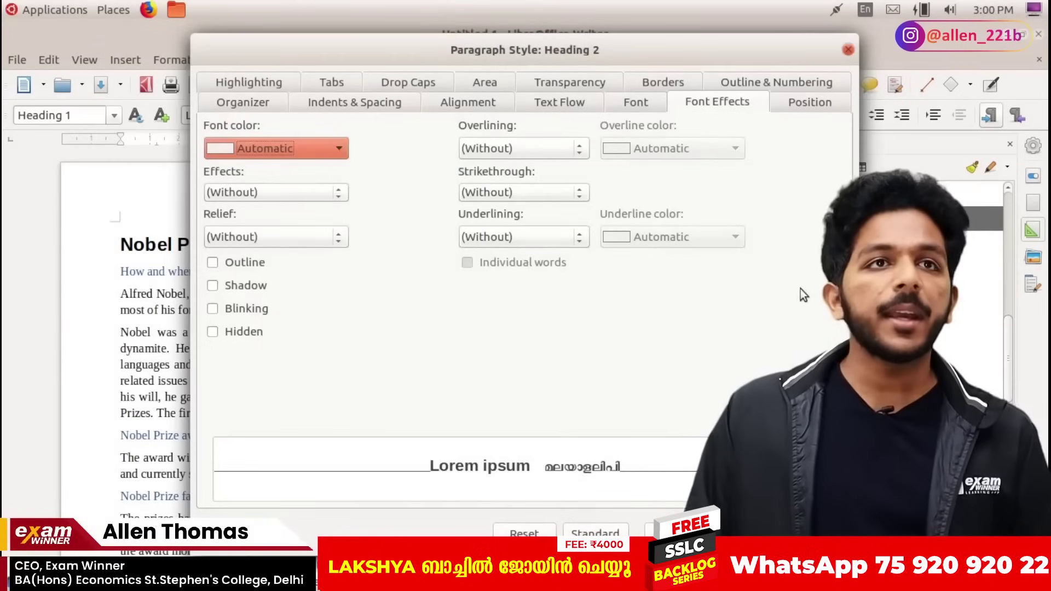
key("alt+Tab")
key("alt+Tab")
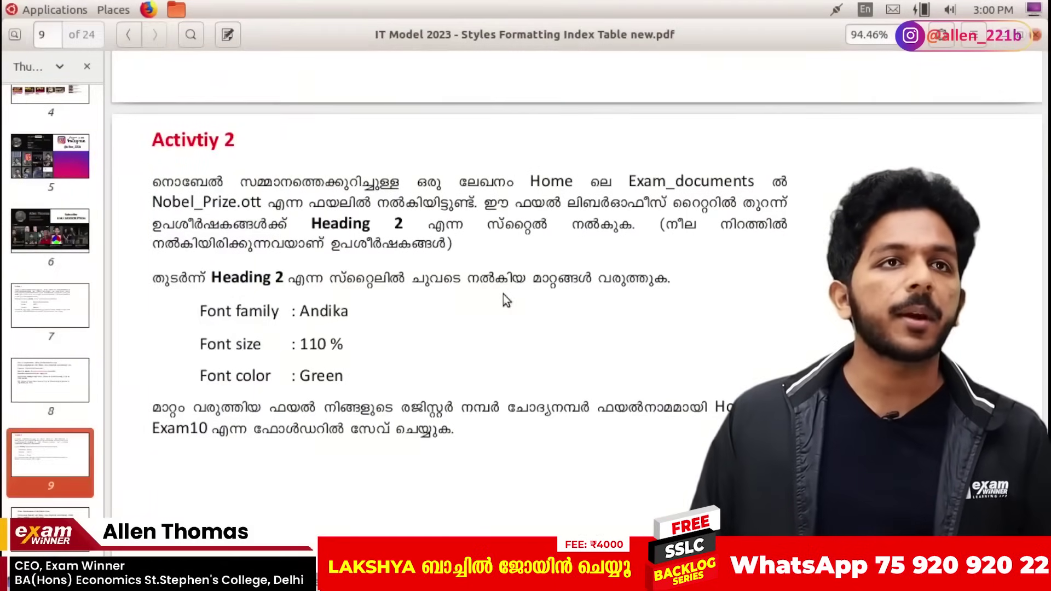
double_click(313, 312)
left_click(316, 345)
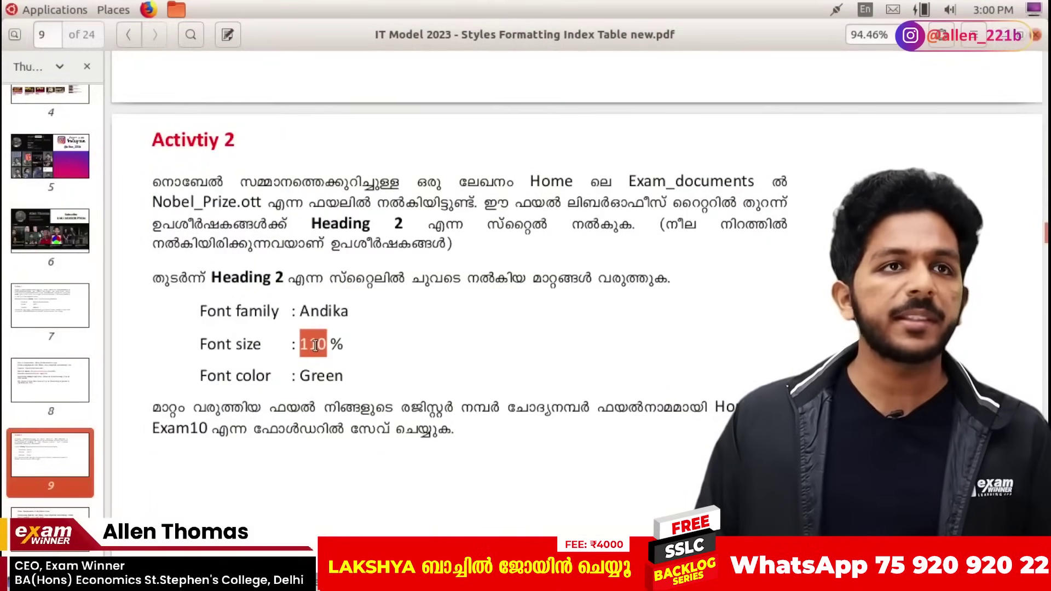
key("alt+Tab")
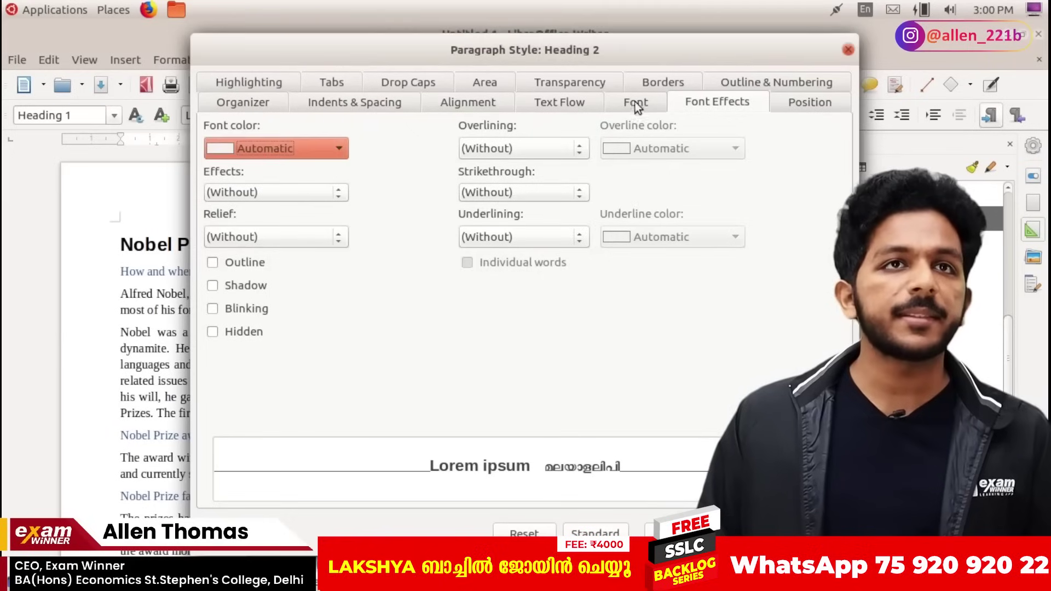
Set the Heading 2 style's Western font family to Andika and its size to 110%, checking against the PDF
left_click(635, 102)
type("A")
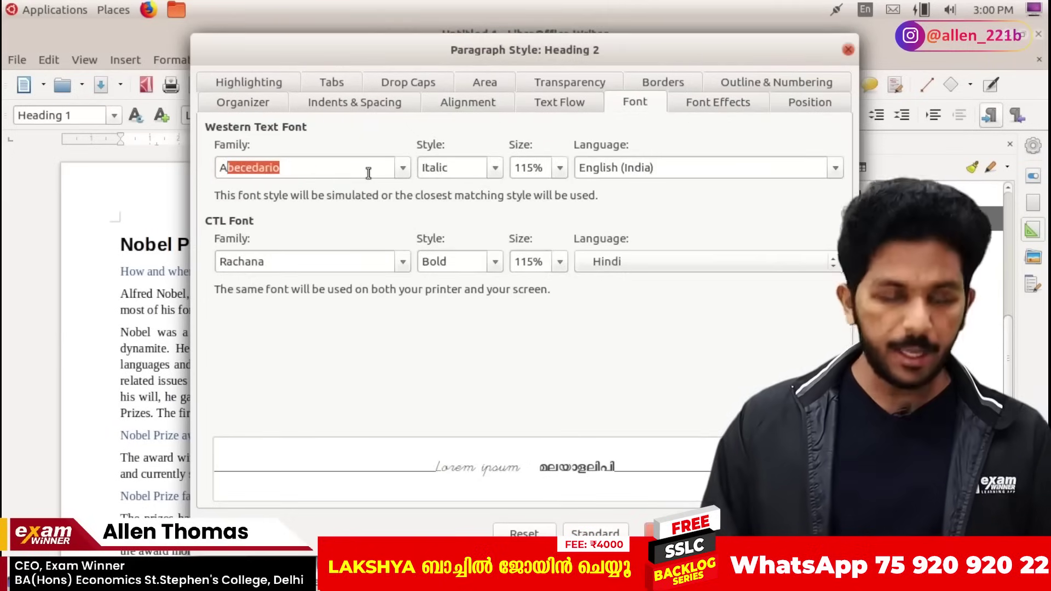
type("ndika")
key("Tab")
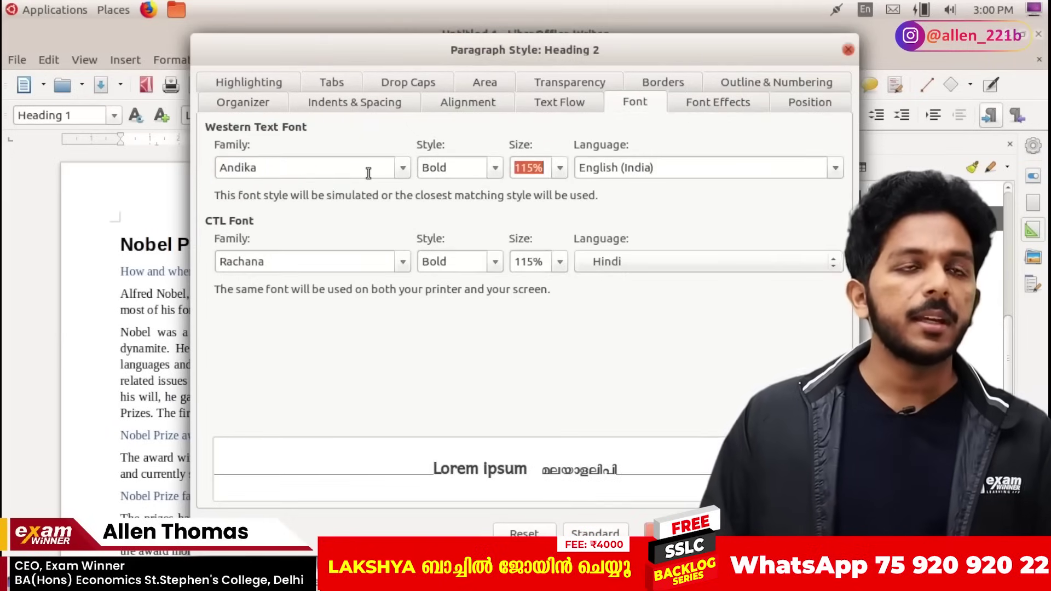
key("alt+Tab")
key("alt+Tab")
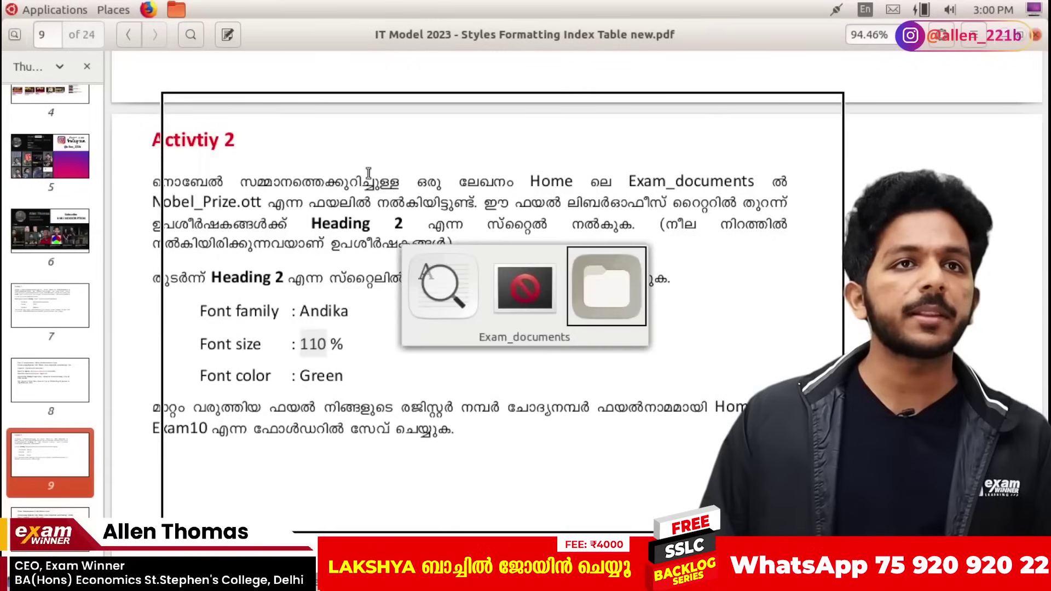
key("alt+Tab")
key("alt+Tab")
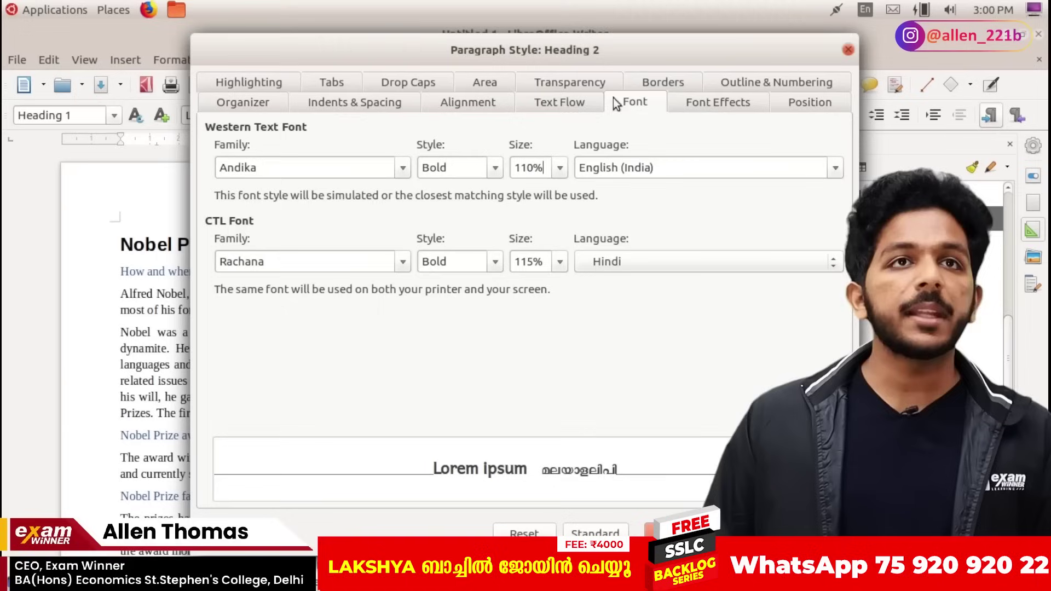
Set the Heading 2 style's font color to Green and accept the style changes
left_click(678, 101)
left_click(322, 149)
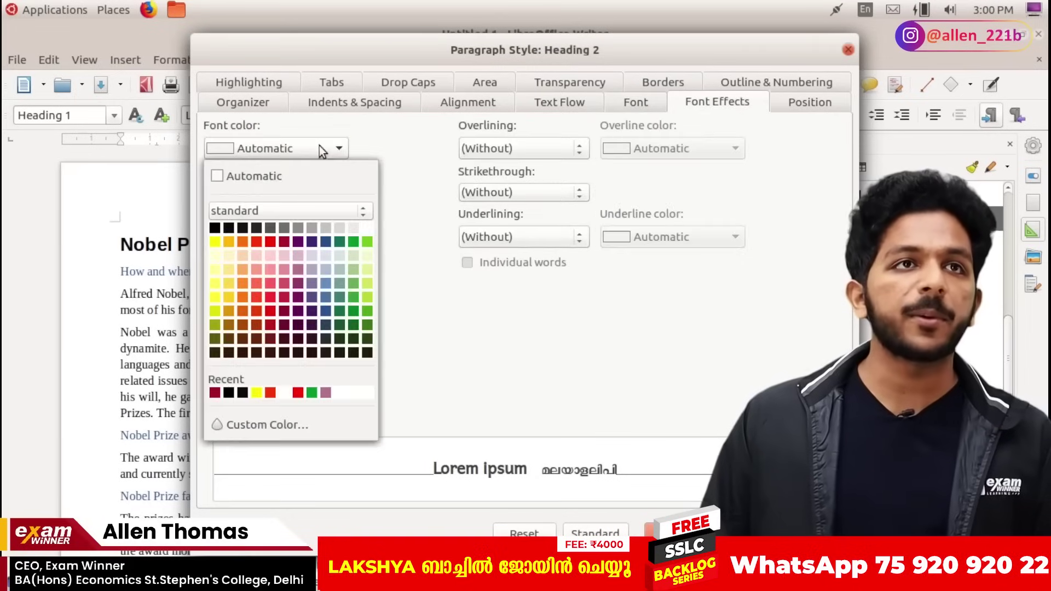
left_click(353, 241)
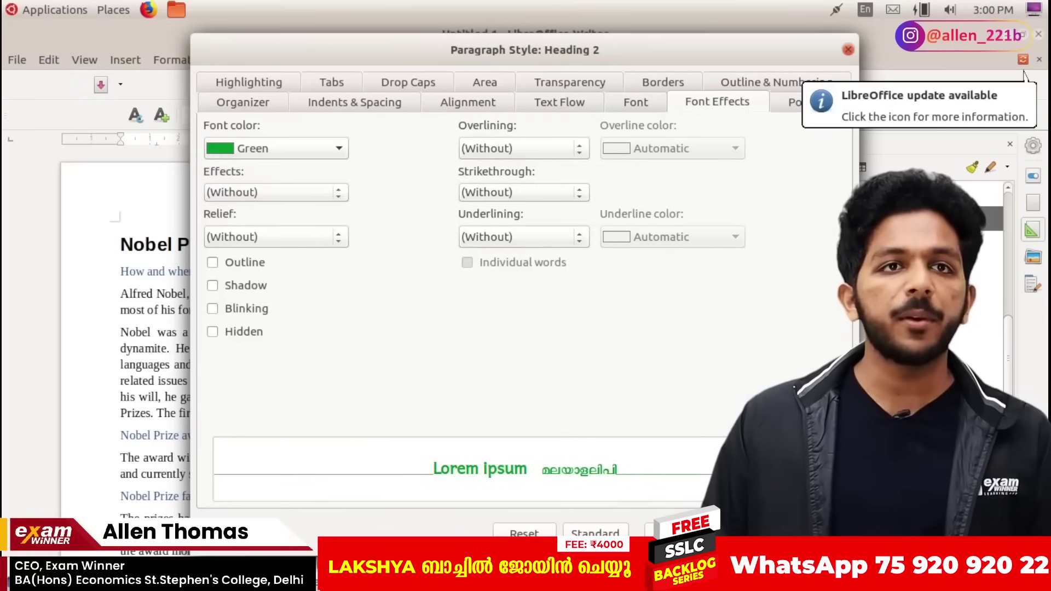
key("Return")
Check the next instruction in the PDF and select all five blue subheadings in the Nobel Prize document together
key("alt+Tab")
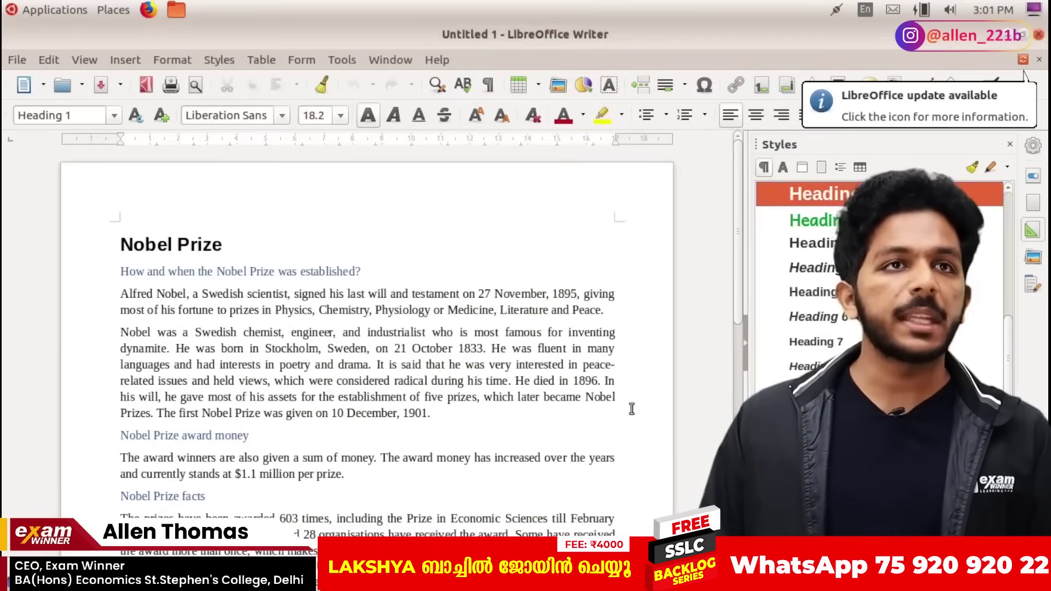
scroll(229, 424, "down", 10)
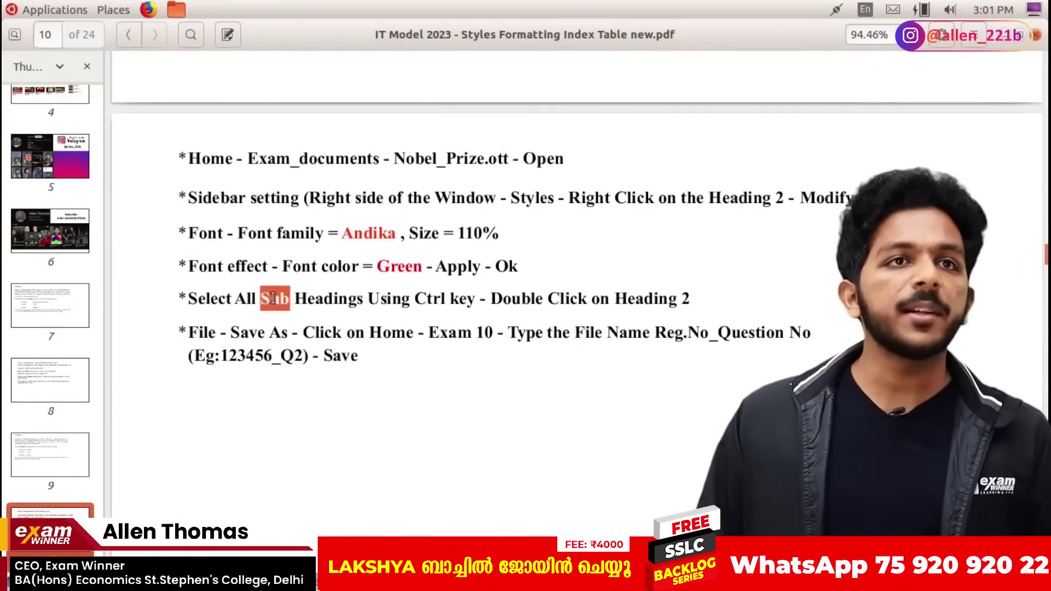
key("alt+Tab")
triple_click(198, 272)
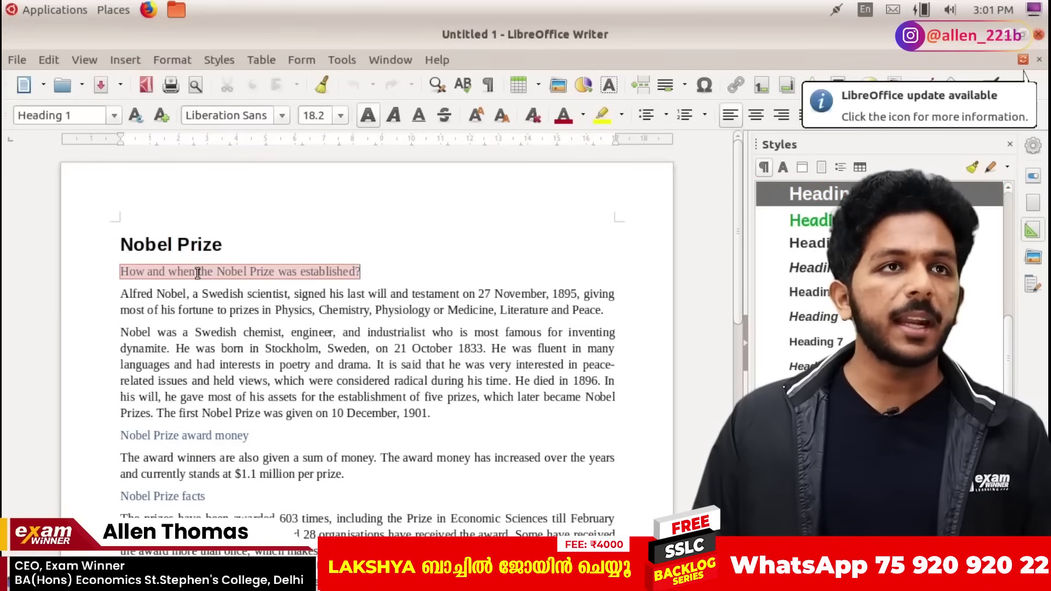
scroll(200, 290, "down", 3)
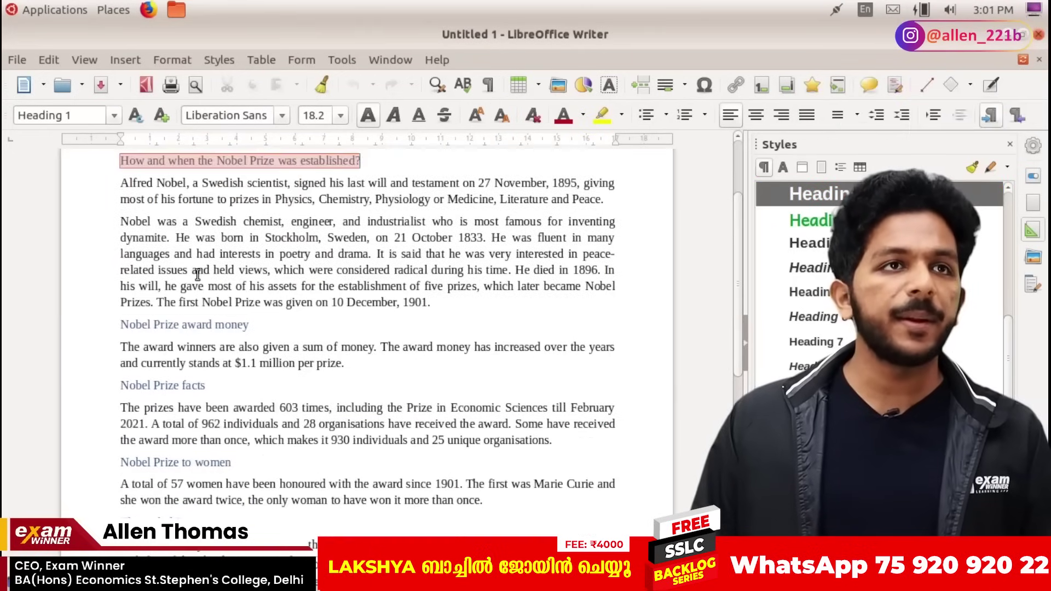
triple_click(211, 324)
scroll(205, 328, "down", 3)
triple_click(190, 305, "ctrl")
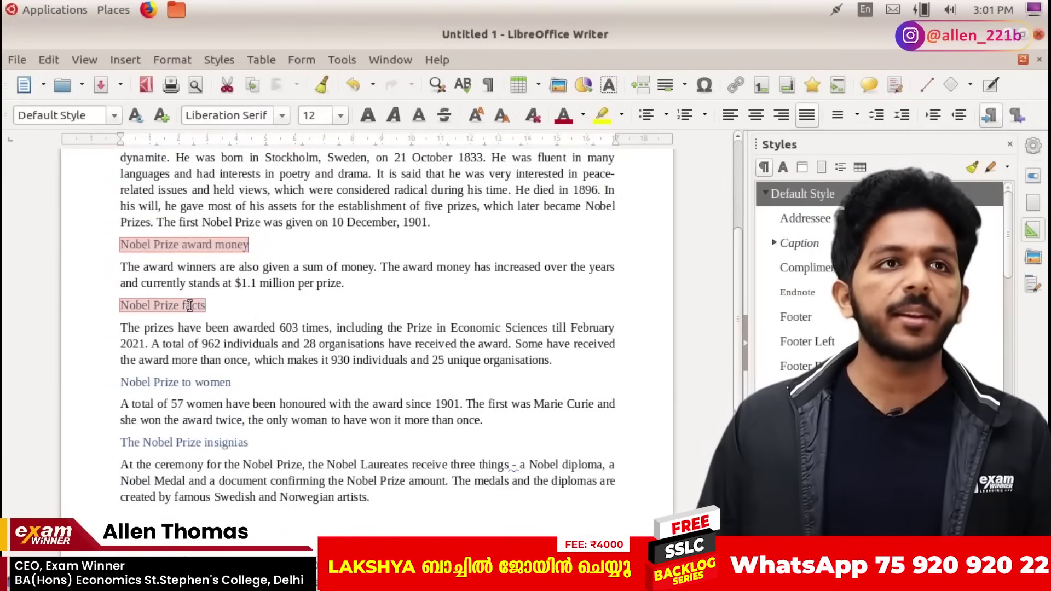
scroll(213, 381, "down", 3)
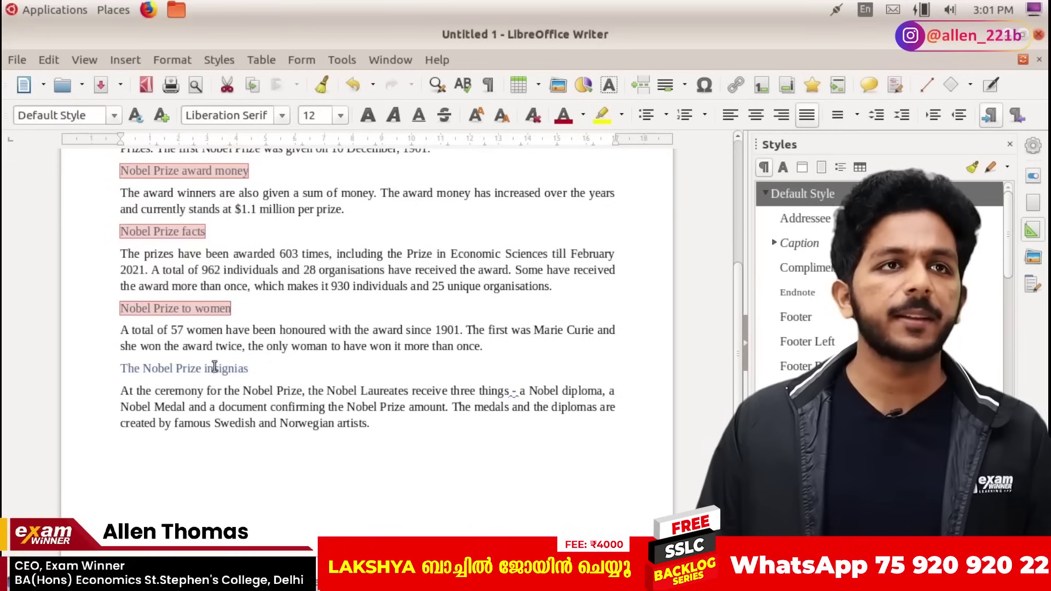
triple_click(214, 368, "ctrl")
scroll(213, 367, "down", 8)
scroll(215, 373, "up", 10)
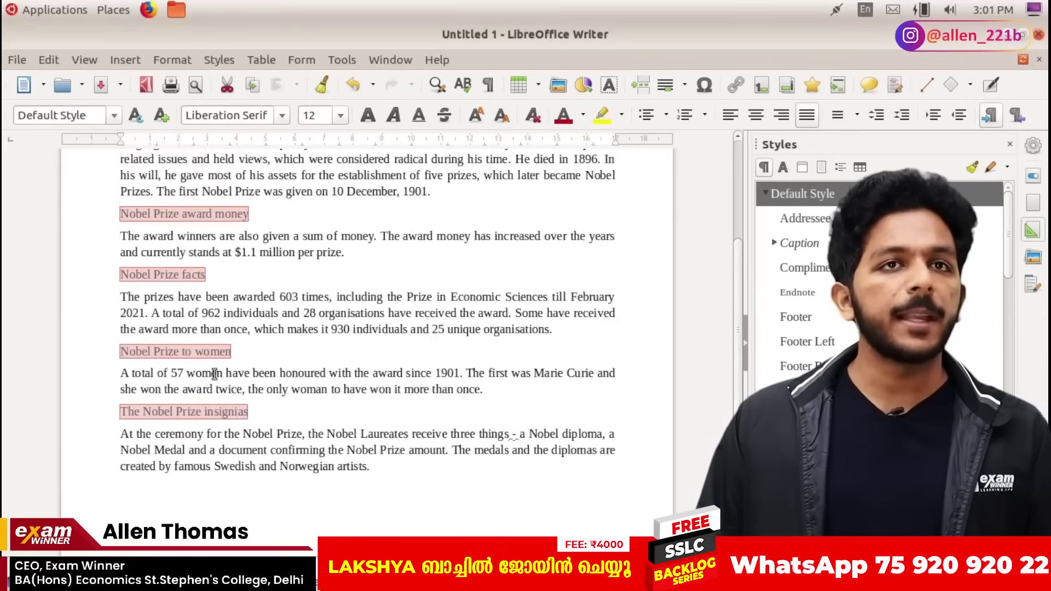
Apply the Heading 2 paragraph style to the selected subheadings and look over the formatted document
scroll(215, 374, "up", 9)
scroll(844, 261, "down", 3)
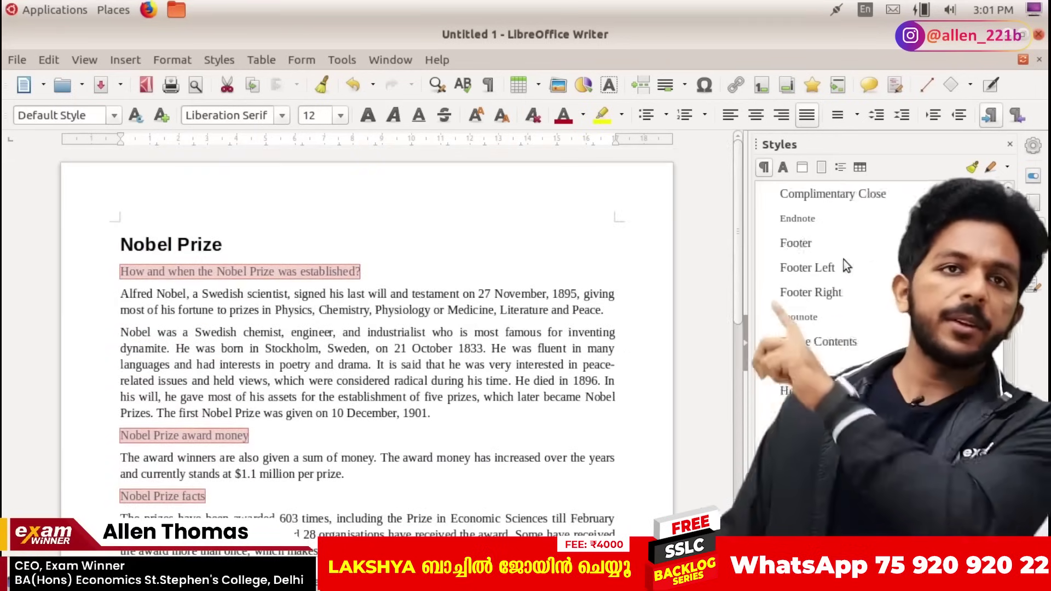
scroll(844, 263, "down", 3)
double_click(807, 417)
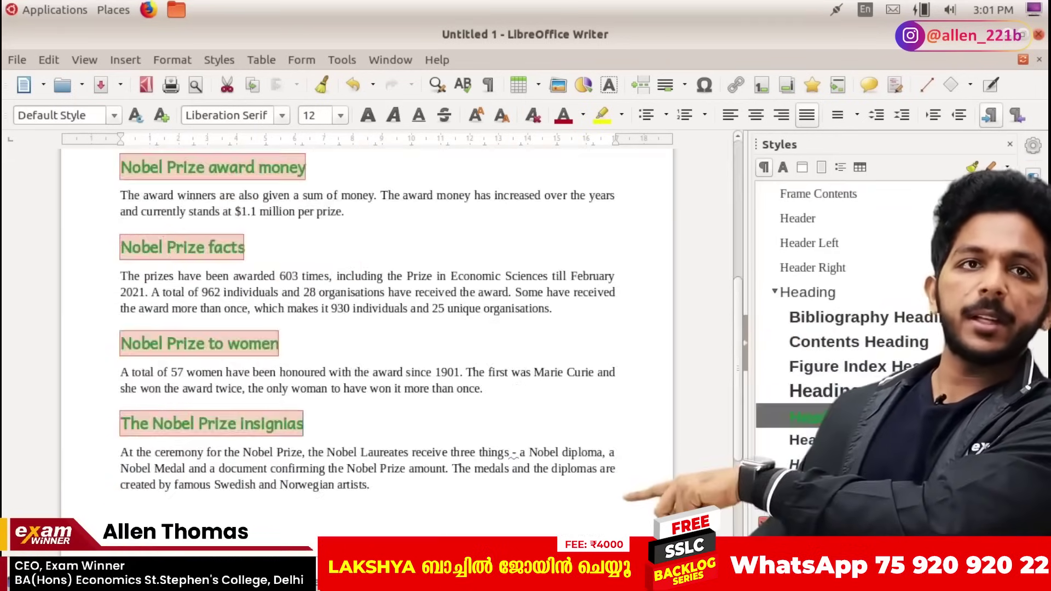
left_click(617, 411)
scroll(313, 369, "up", 5)
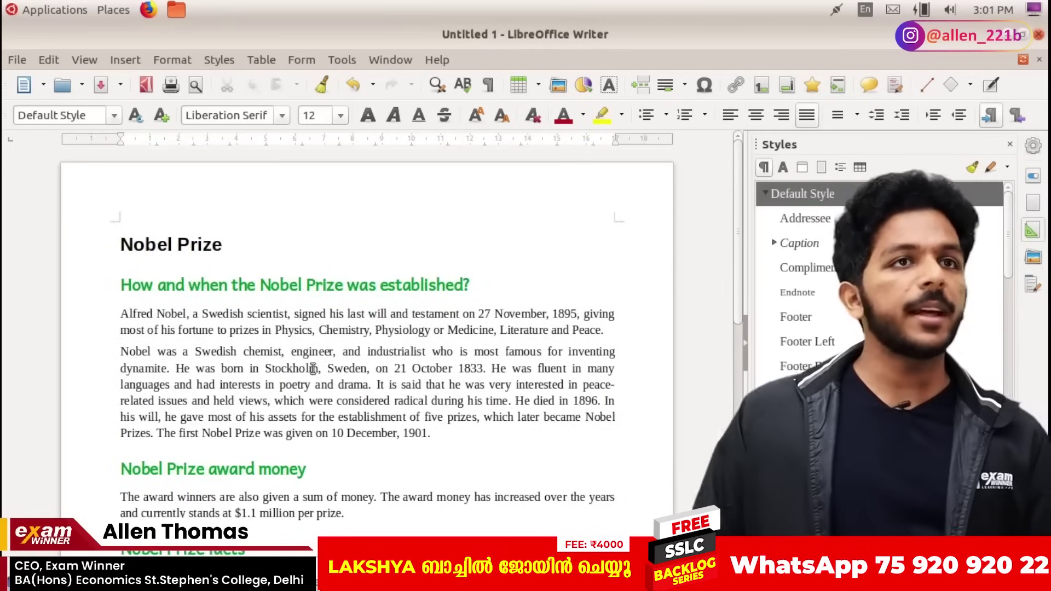
Save the document as Heading_2 in the Exam10 folder in Home
left_click(17, 59)
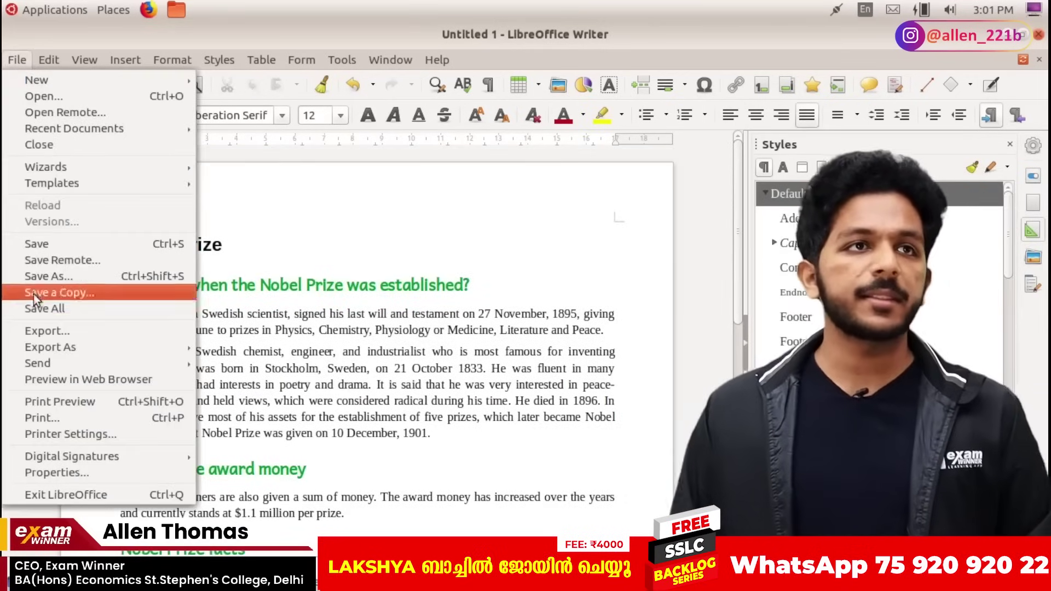
left_click(64, 276)
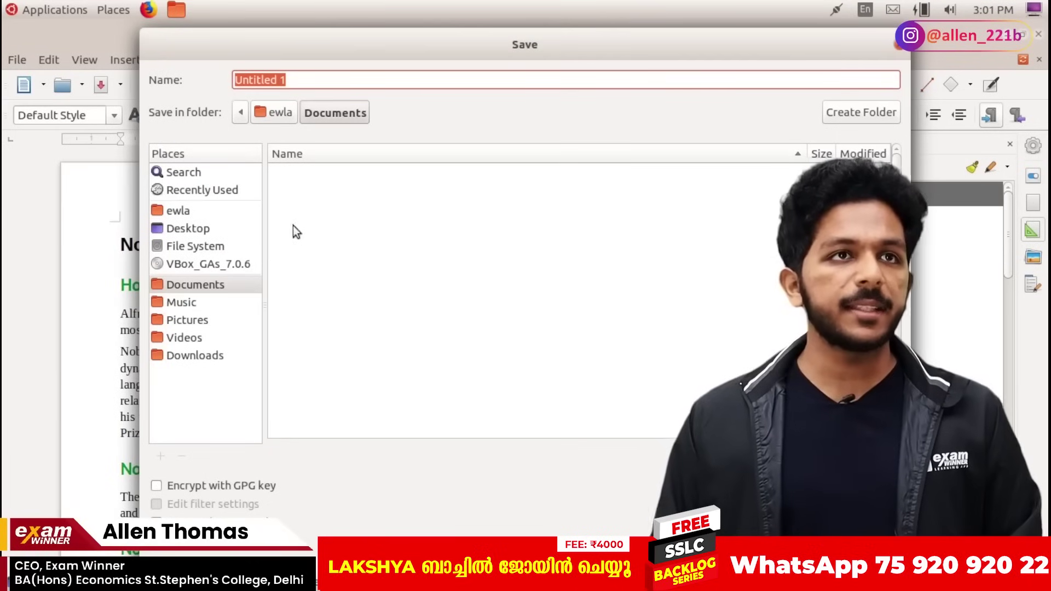
left_click(210, 213)
double_click(317, 243)
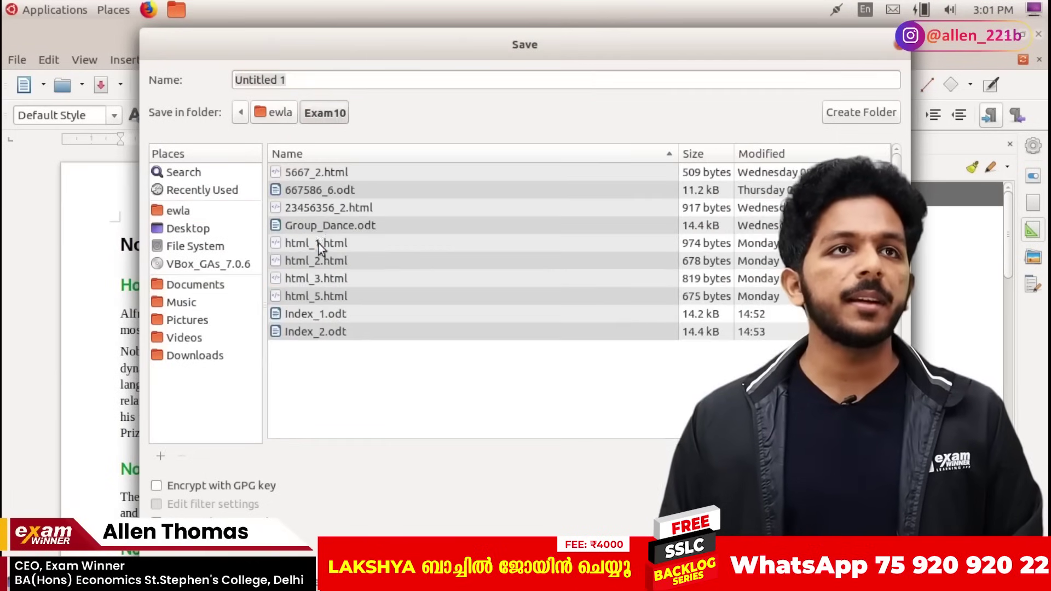
triple_click(315, 83)
type("Head")
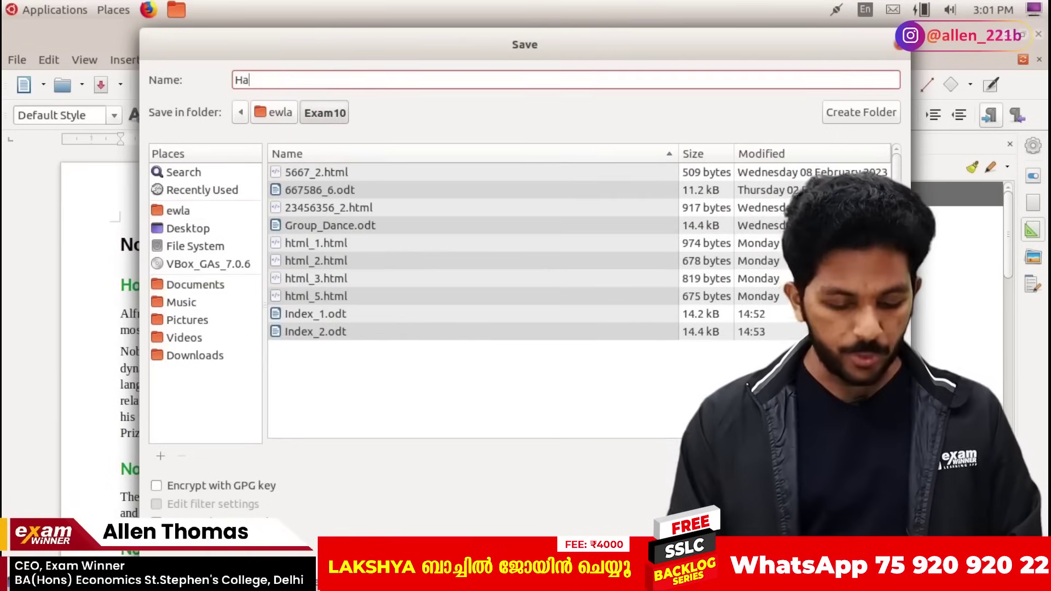
type("_2")
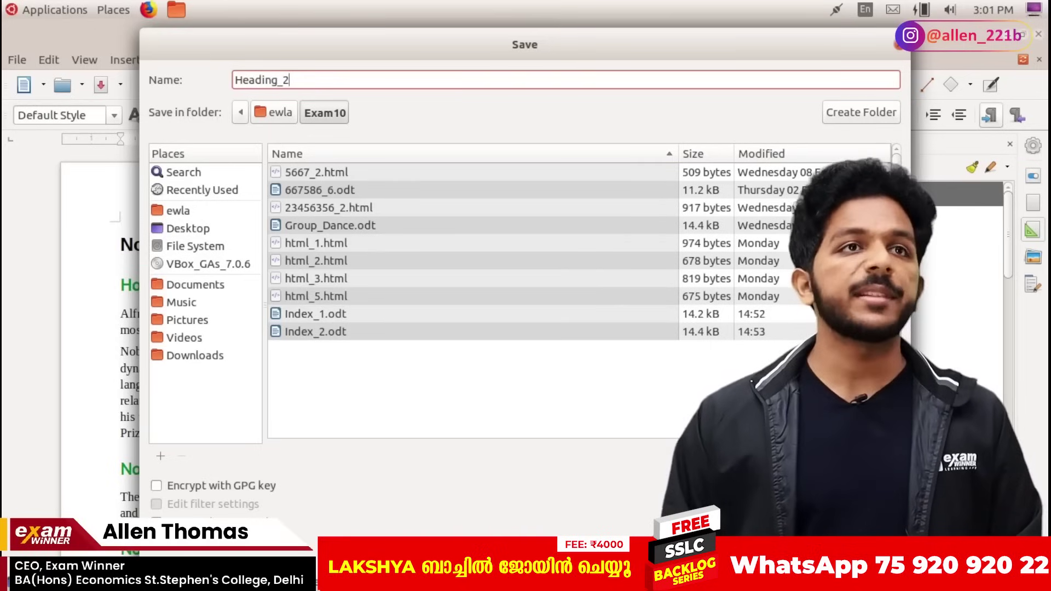
key("Return")
Switch to the PDF and examine the Heading 1 formatting requirements and solution steps of Activity 3
key("alt+Tab")
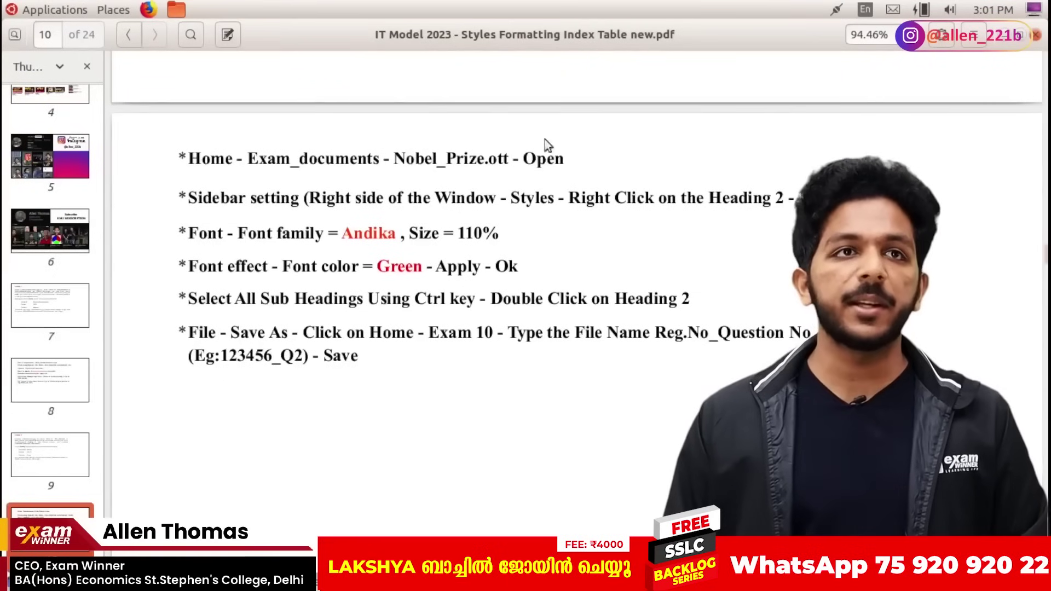
scroll(568, 255, "down", 10)
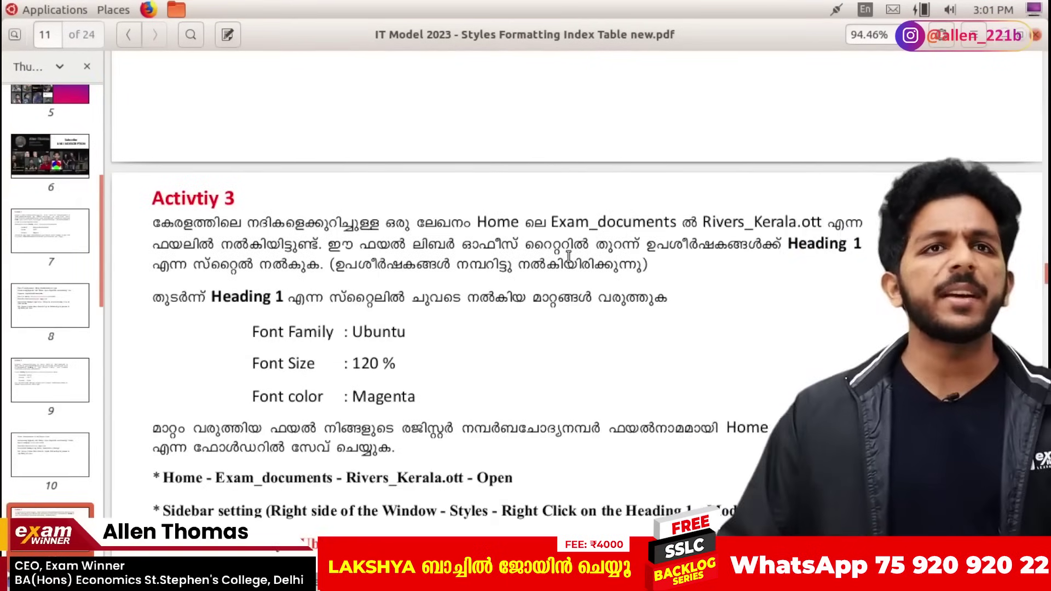
scroll(569, 257, "down", 2)
left_click_drag(388, 296, 468, 368)
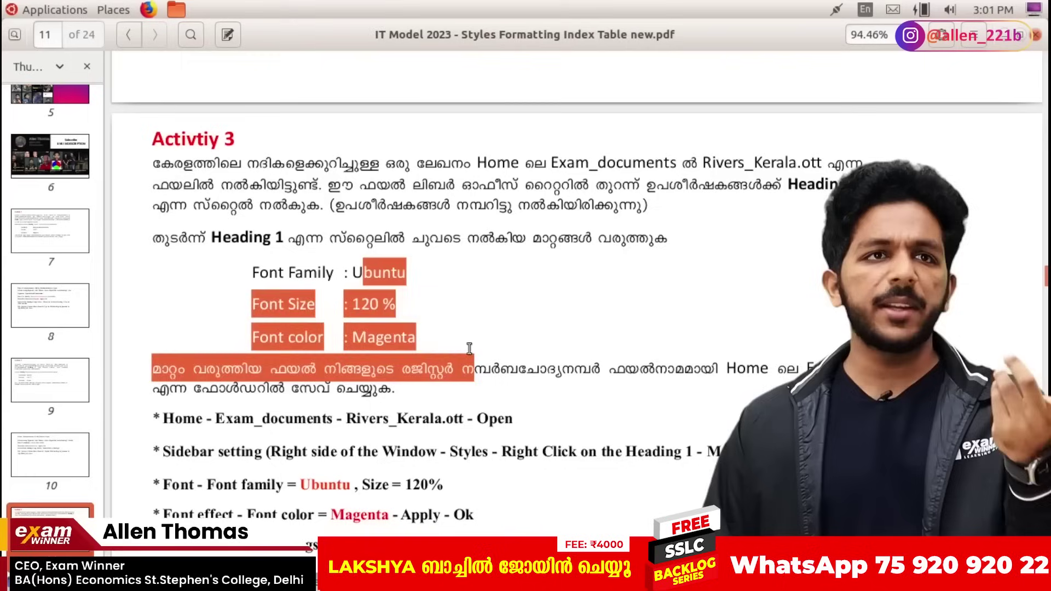
left_click(470, 350)
scroll(508, 356, "down", 6)
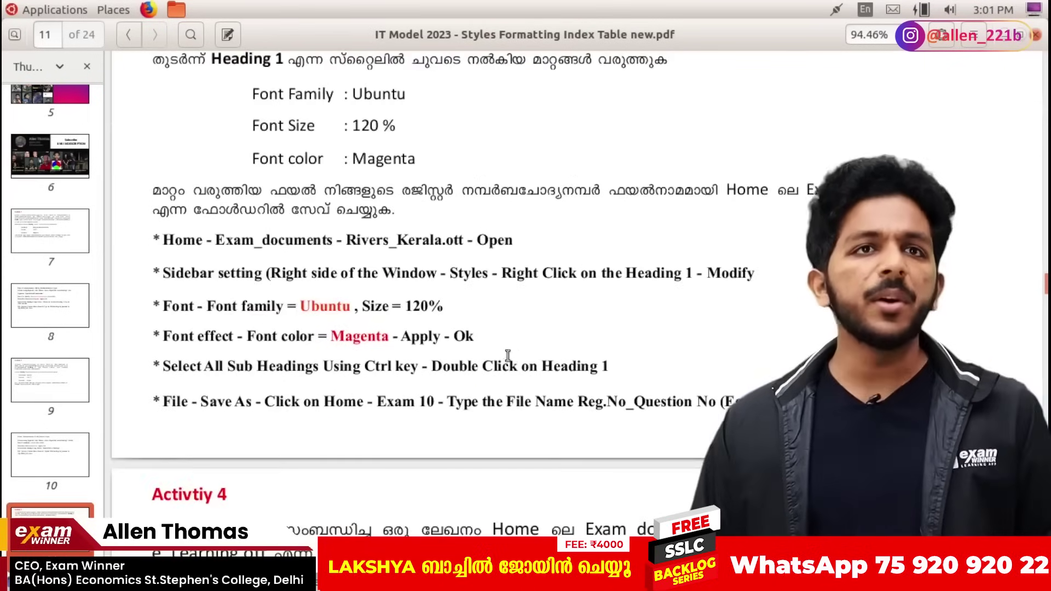
triple_click(754, 274)
left_click(754, 273)
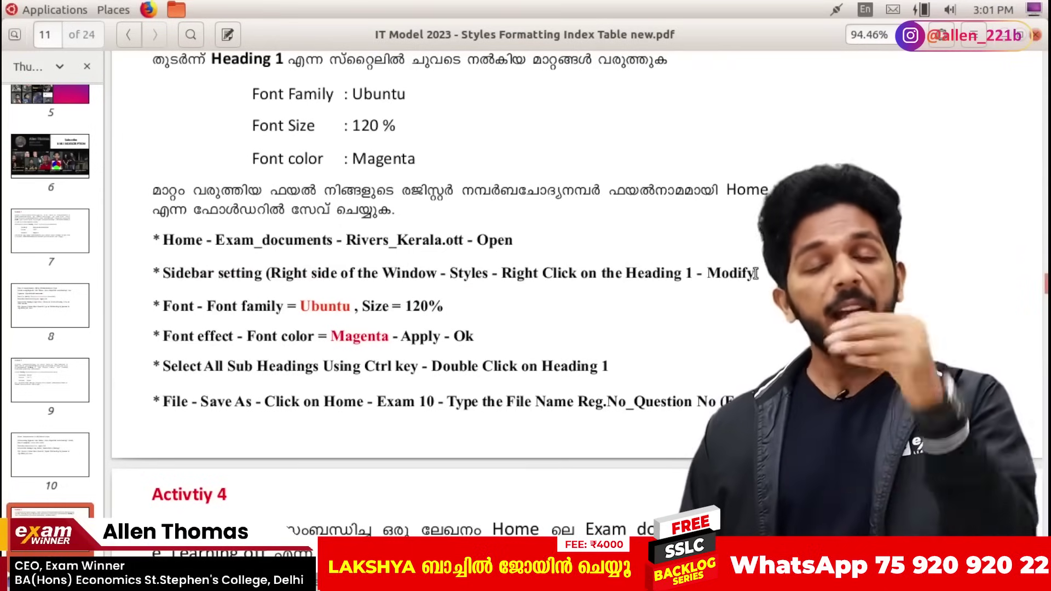
Examine Activity 4 on creating the elearning heading style and continue to the table of contents task in Activity 5
scroll(755, 273, "down", 4)
scroll(756, 273, "down", 8)
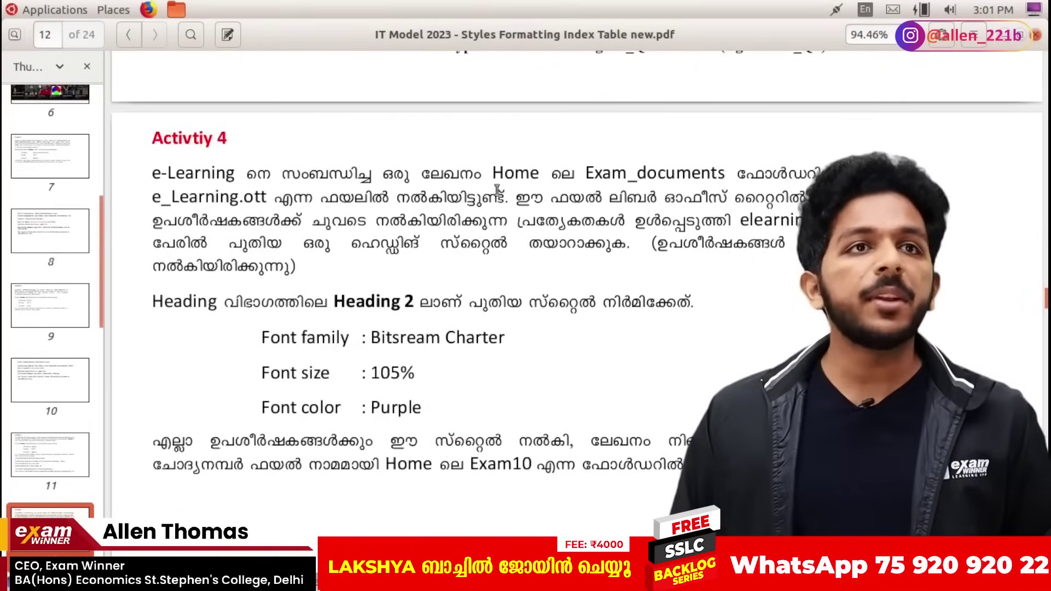
left_click_drag(472, 192, 556, 267)
left_click(557, 269)
scroll(557, 268, "down", 20)
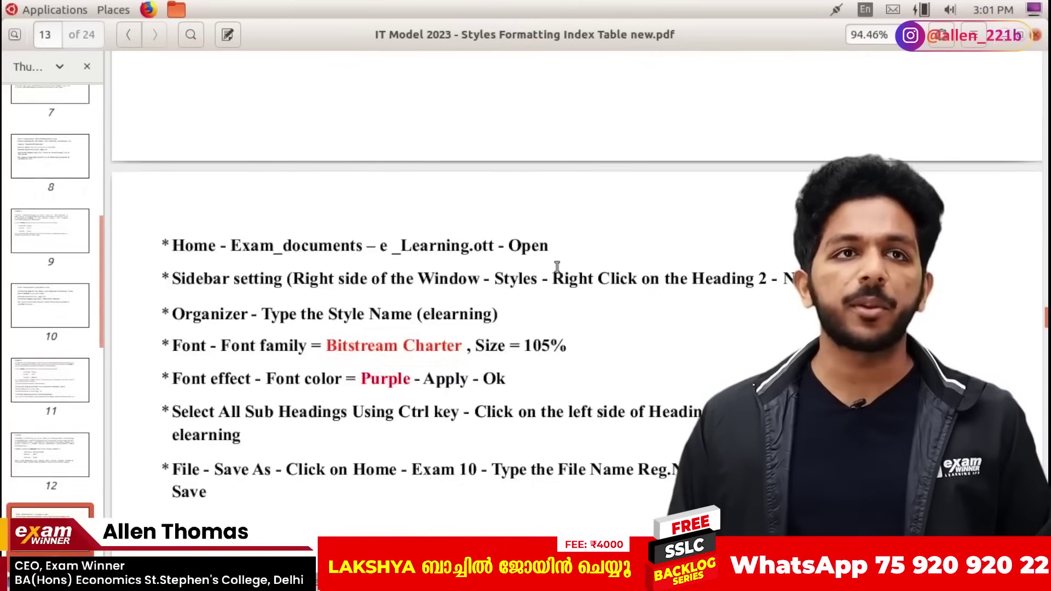
scroll(548, 258, "up", 6)
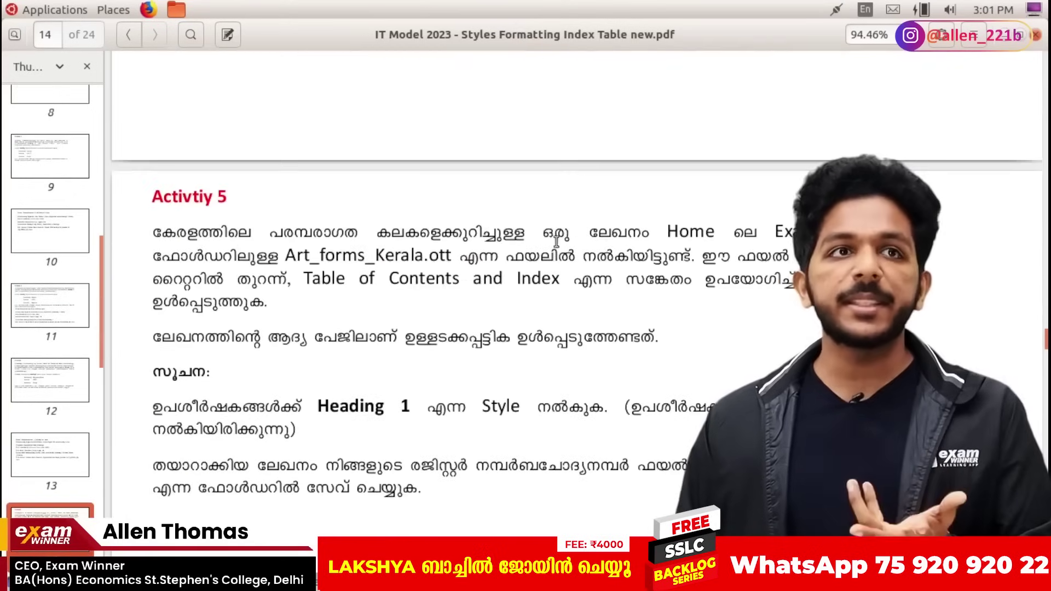
Examine the table of contents tasks in Activities 6 to 8 and their template files
scroll(564, 252, "down", 20)
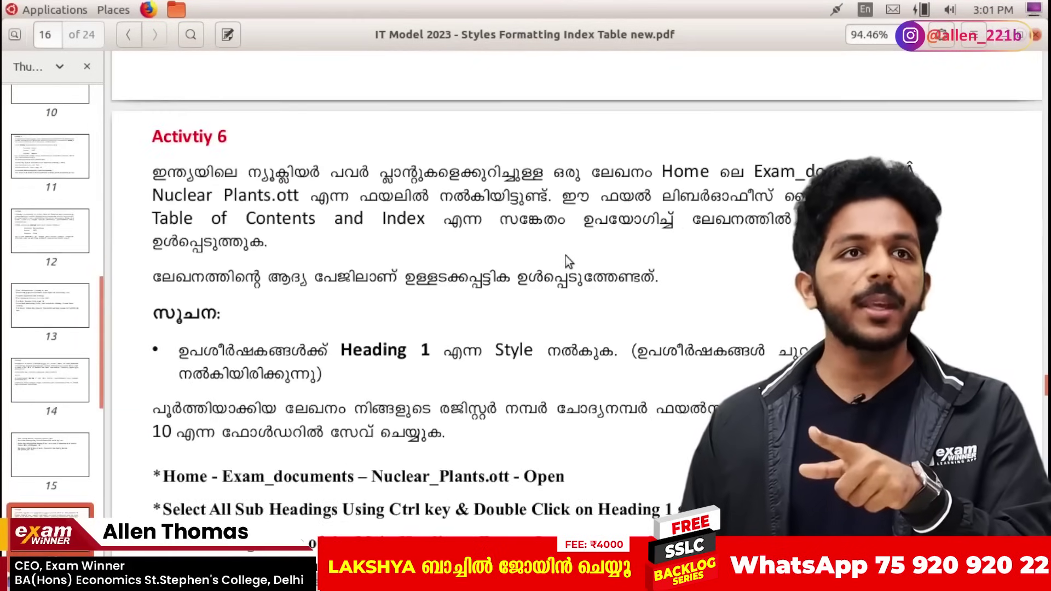
scroll(405, 208, "down", 20)
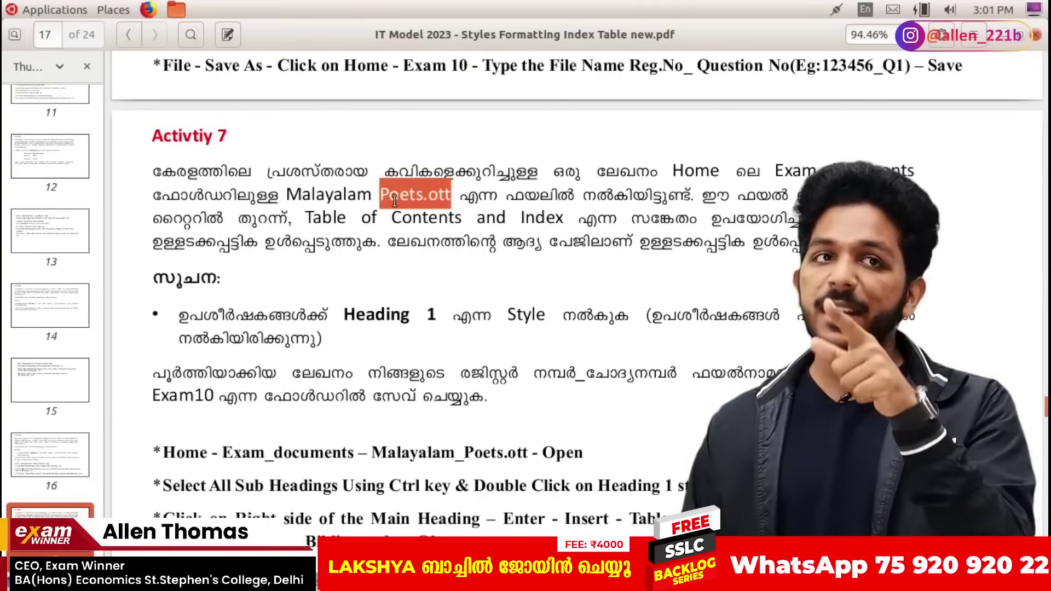
triple_click(394, 200)
scroll(395, 201, "down", 20)
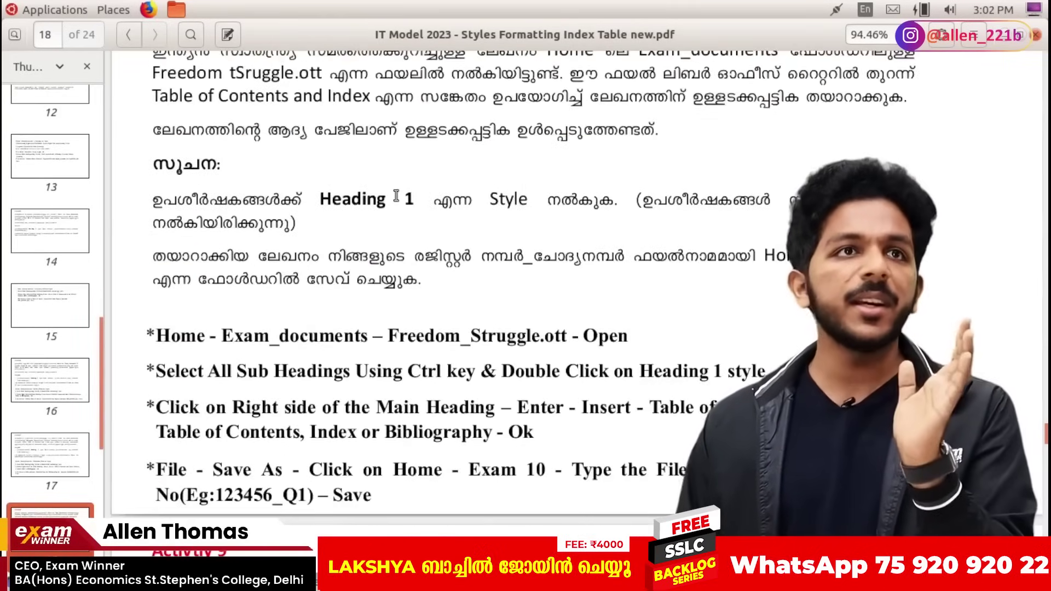
scroll(396, 196, "up", 4)
left_click_drag(286, 178, 421, 326)
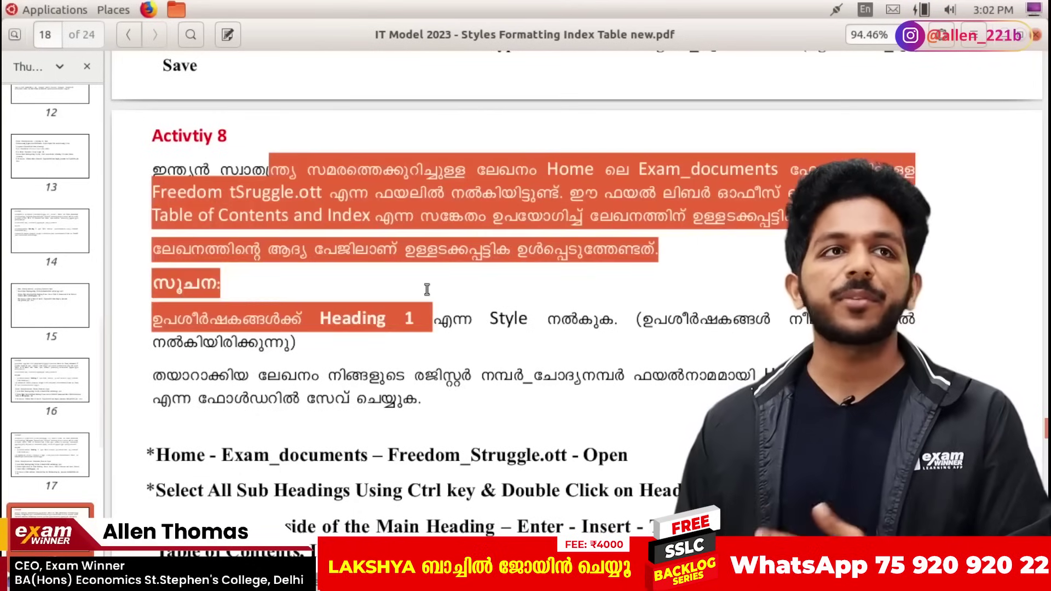
left_click(428, 290)
scroll(430, 294, "down", 12)
Examine the mail merge tasks in Activities 9 to 11 and return to page 4 of the PDF
scroll(428, 290, "down", 12)
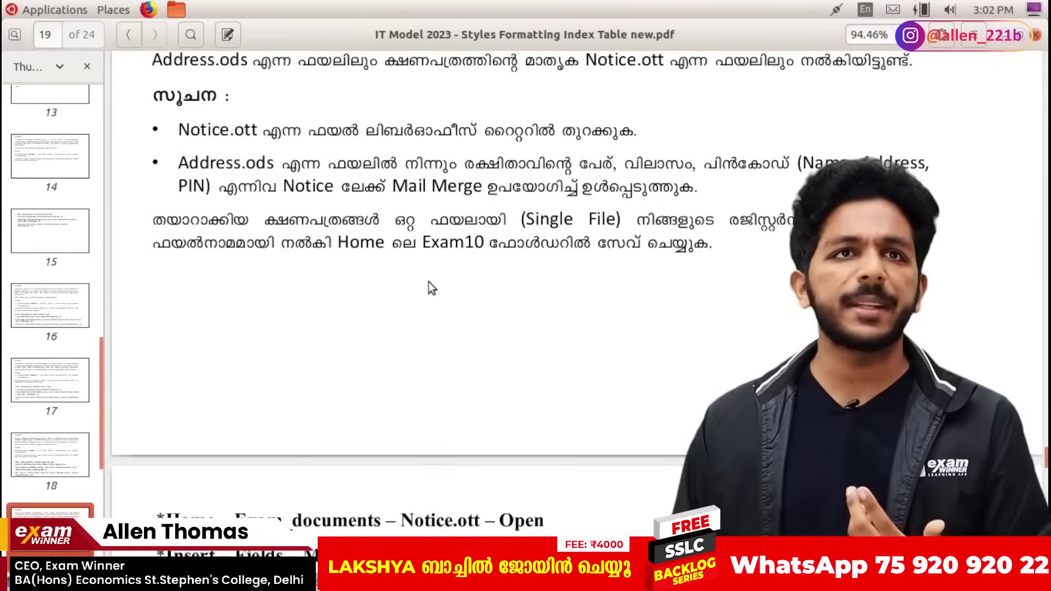
scroll(429, 281, "up", 6)
left_click_drag(317, 238, 442, 341)
scroll(442, 340, "down", 20)
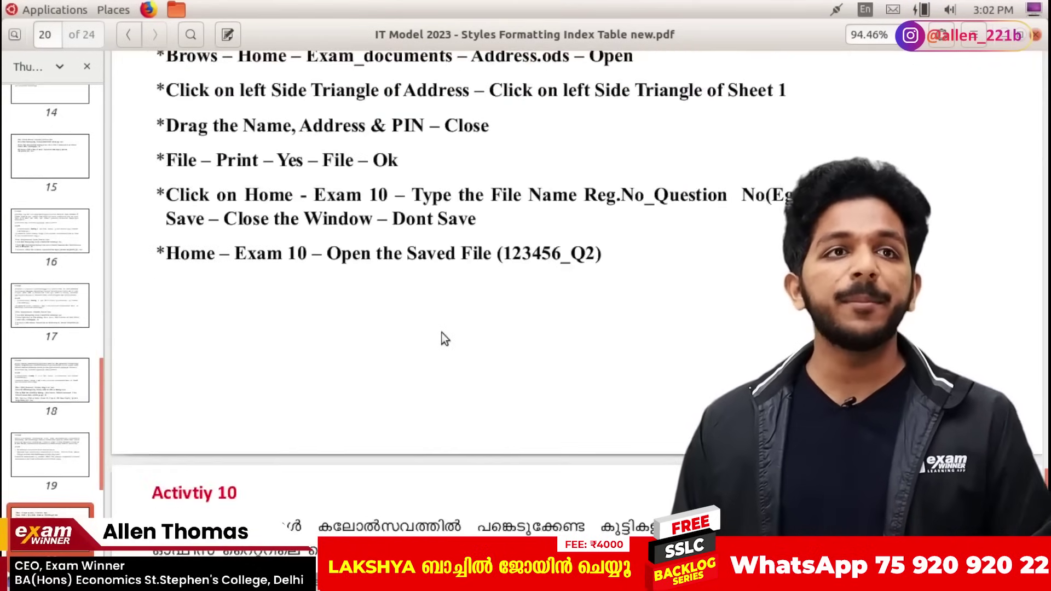
left_click_drag(368, 250, 405, 310)
scroll(405, 310, "down", 20)
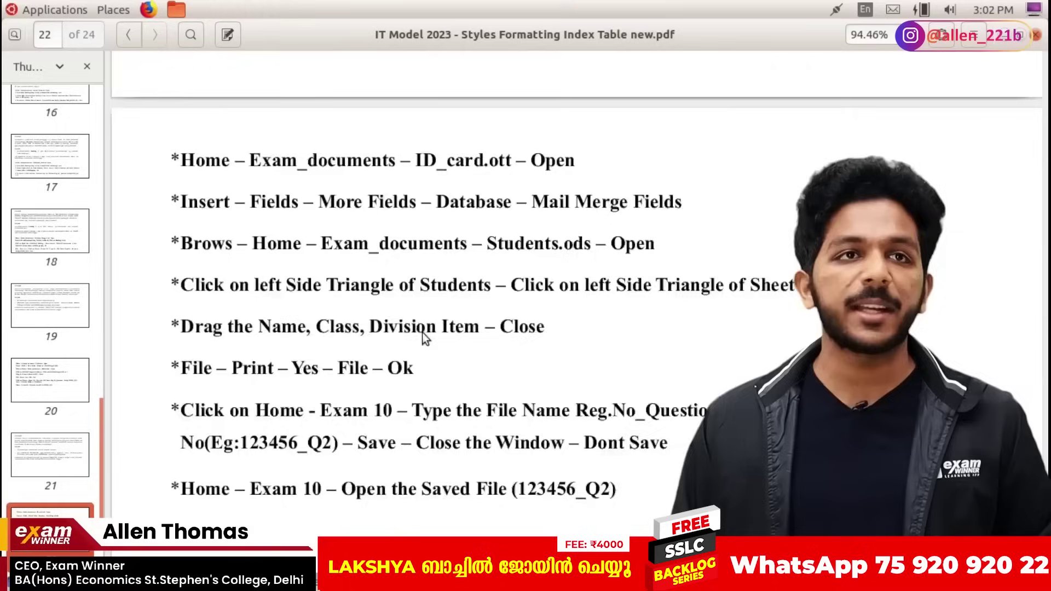
left_click_drag(396, 193, 706, 388)
left_click(516, 379)
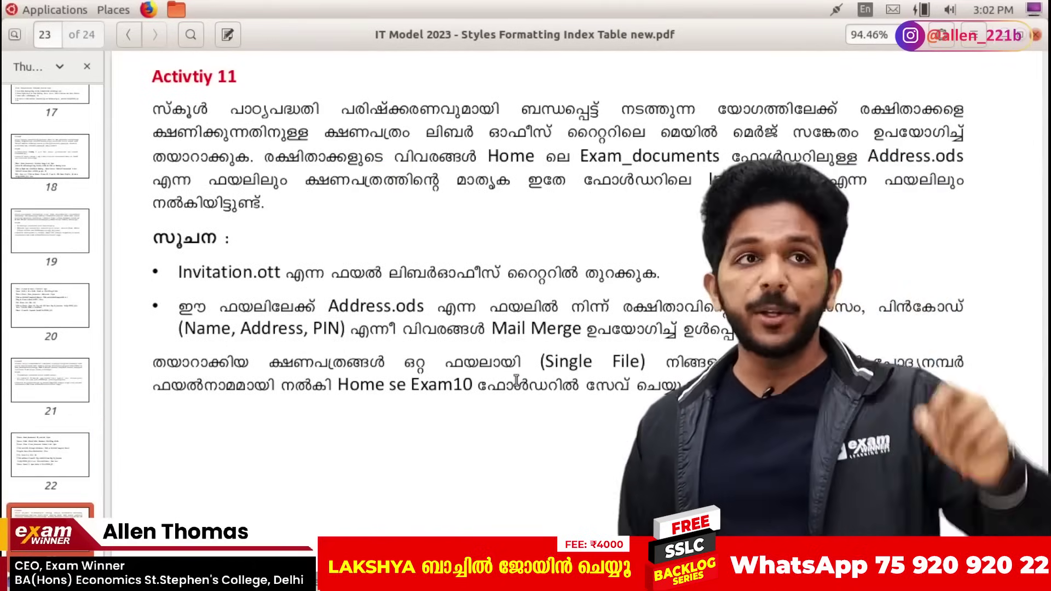
scroll(81, 285, "up", 15)
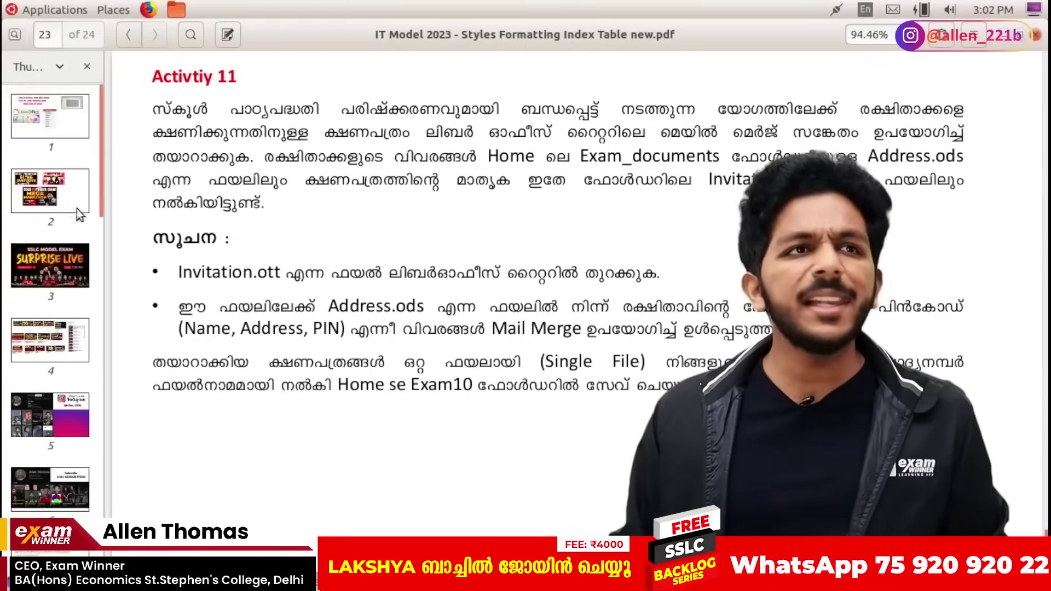
left_click(54, 338)
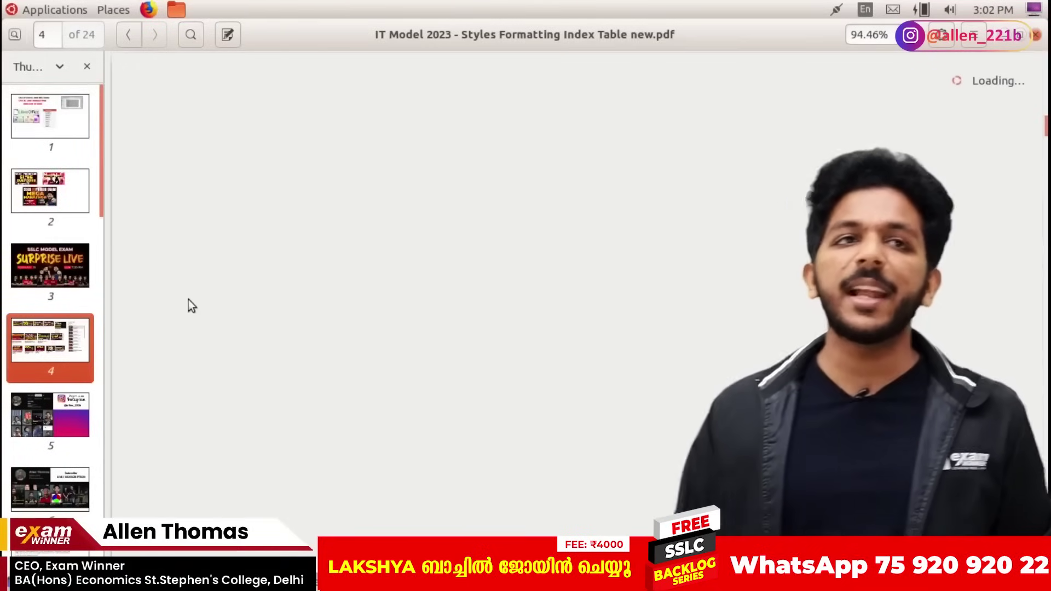